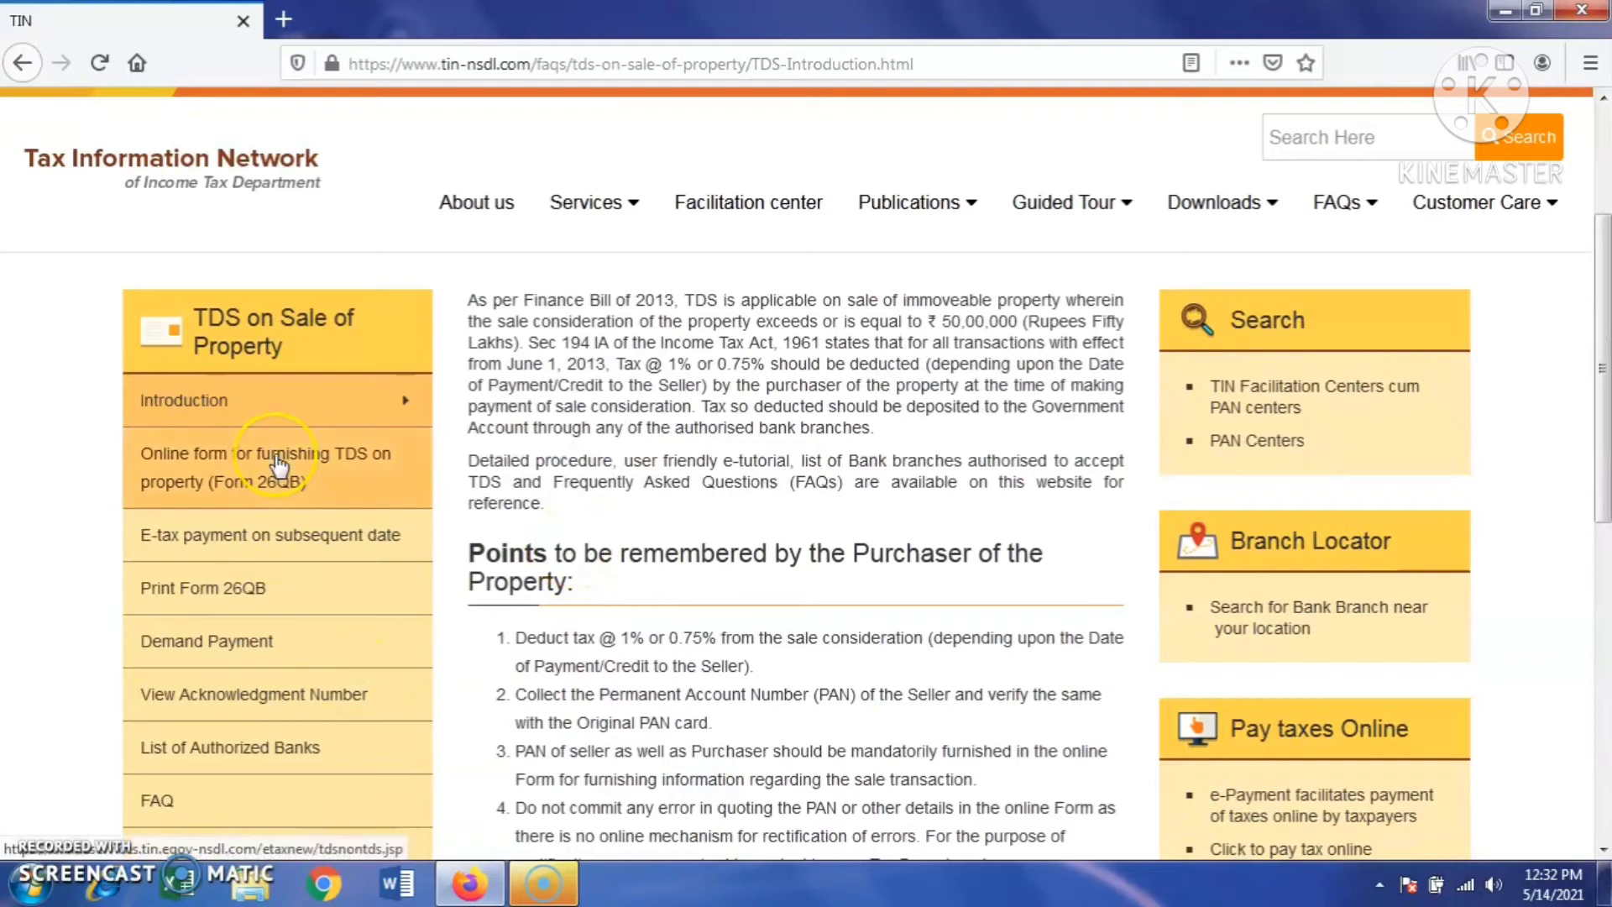
# - Open the online Form 26QB for furnishing TDS on sale of property
pyautogui.click(279, 464)
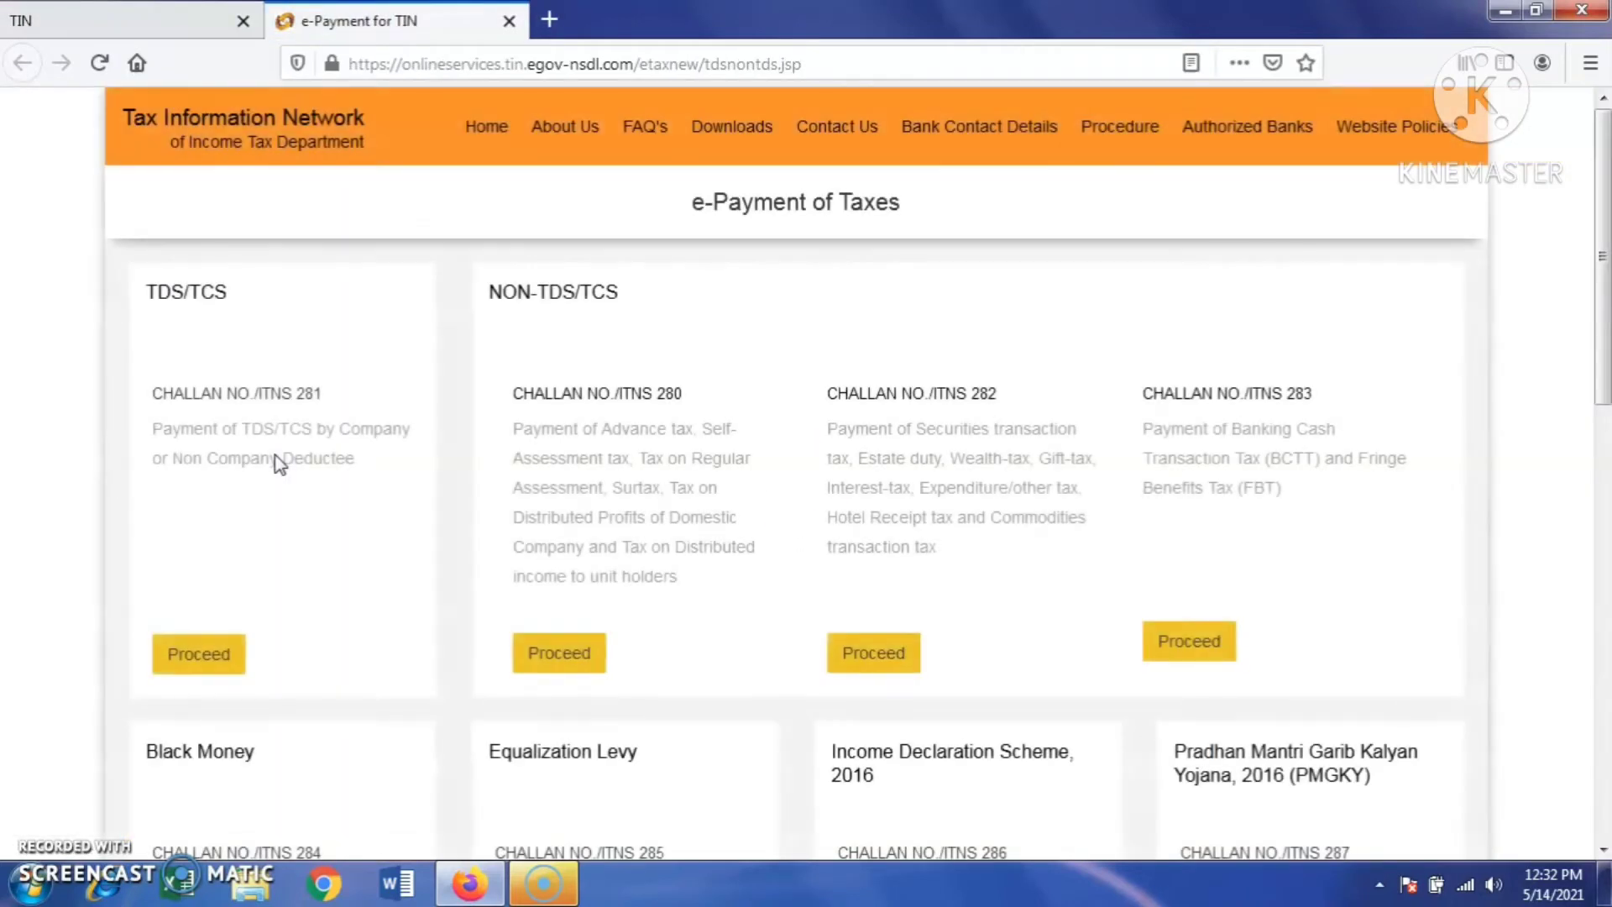
# - Start the TDS on Property (Form 26QB) challan so its Taxpayer Info step loads
pyautogui.scroll(-3, 301, 525)
pyautogui.scroll(-2, 301, 530)
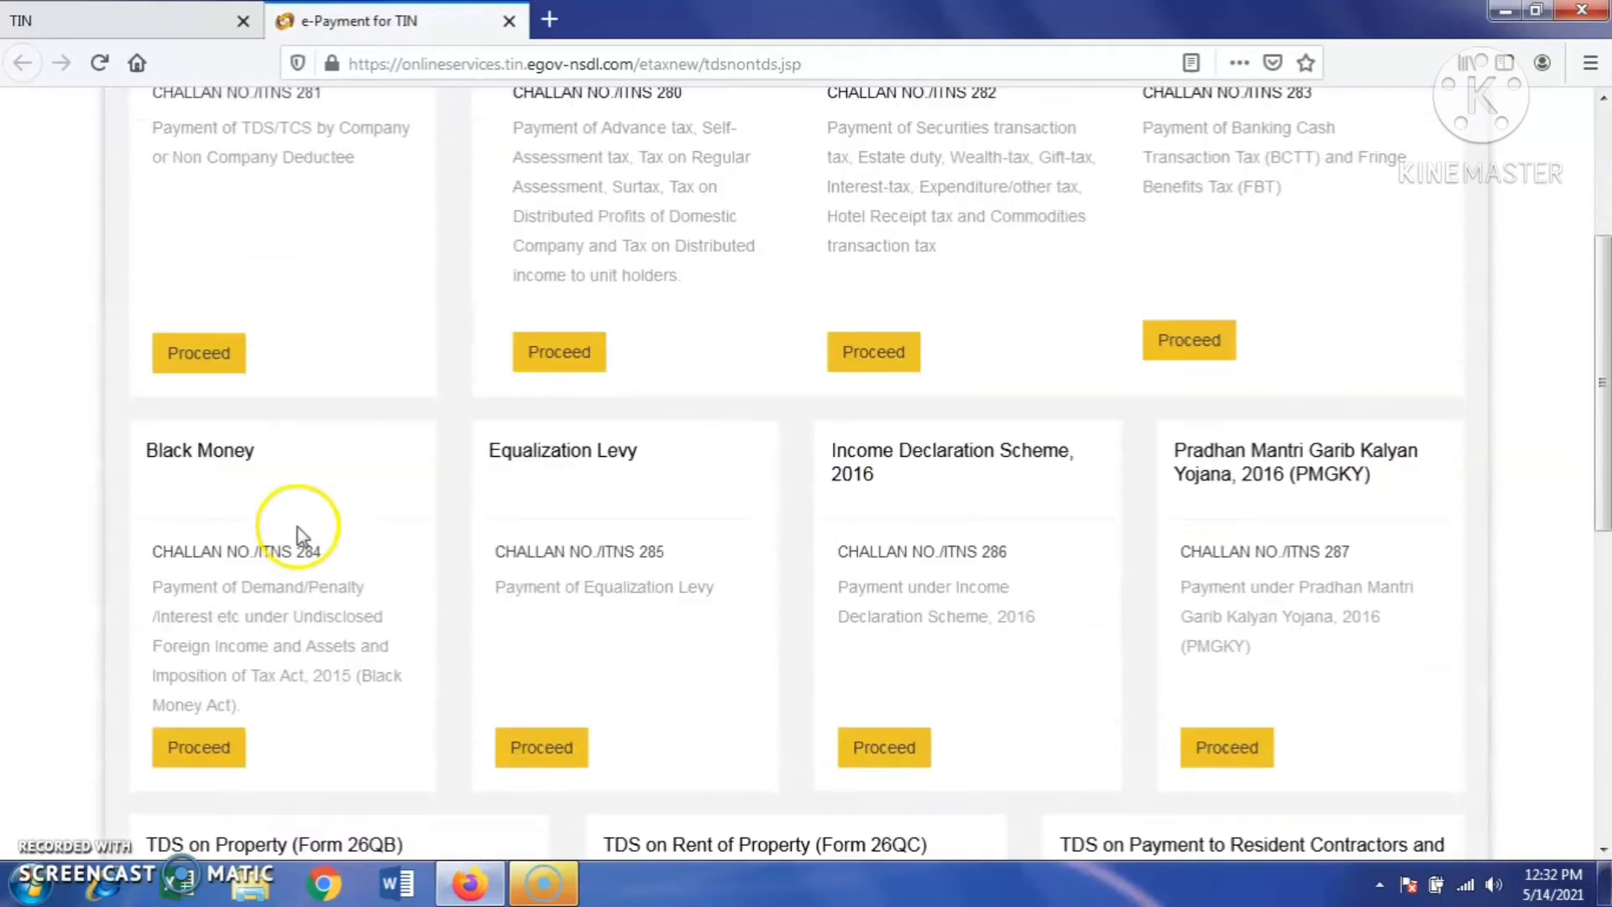
pyautogui.scroll(-3, 301, 531)
pyautogui.scroll(-3, 300, 531)
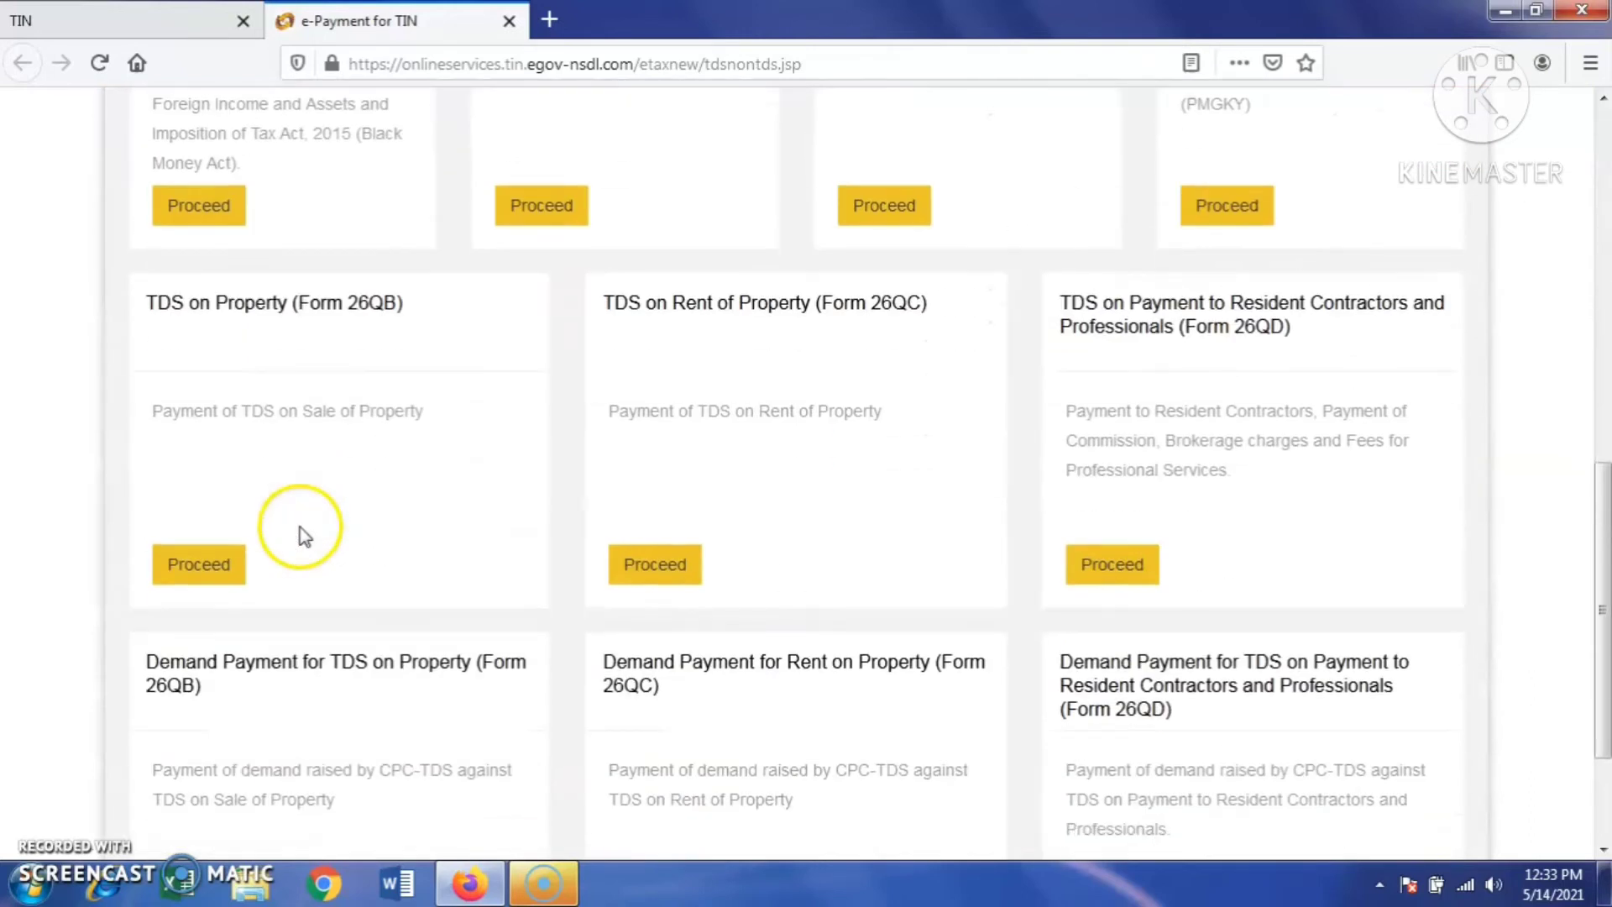
pyautogui.click(190, 568)
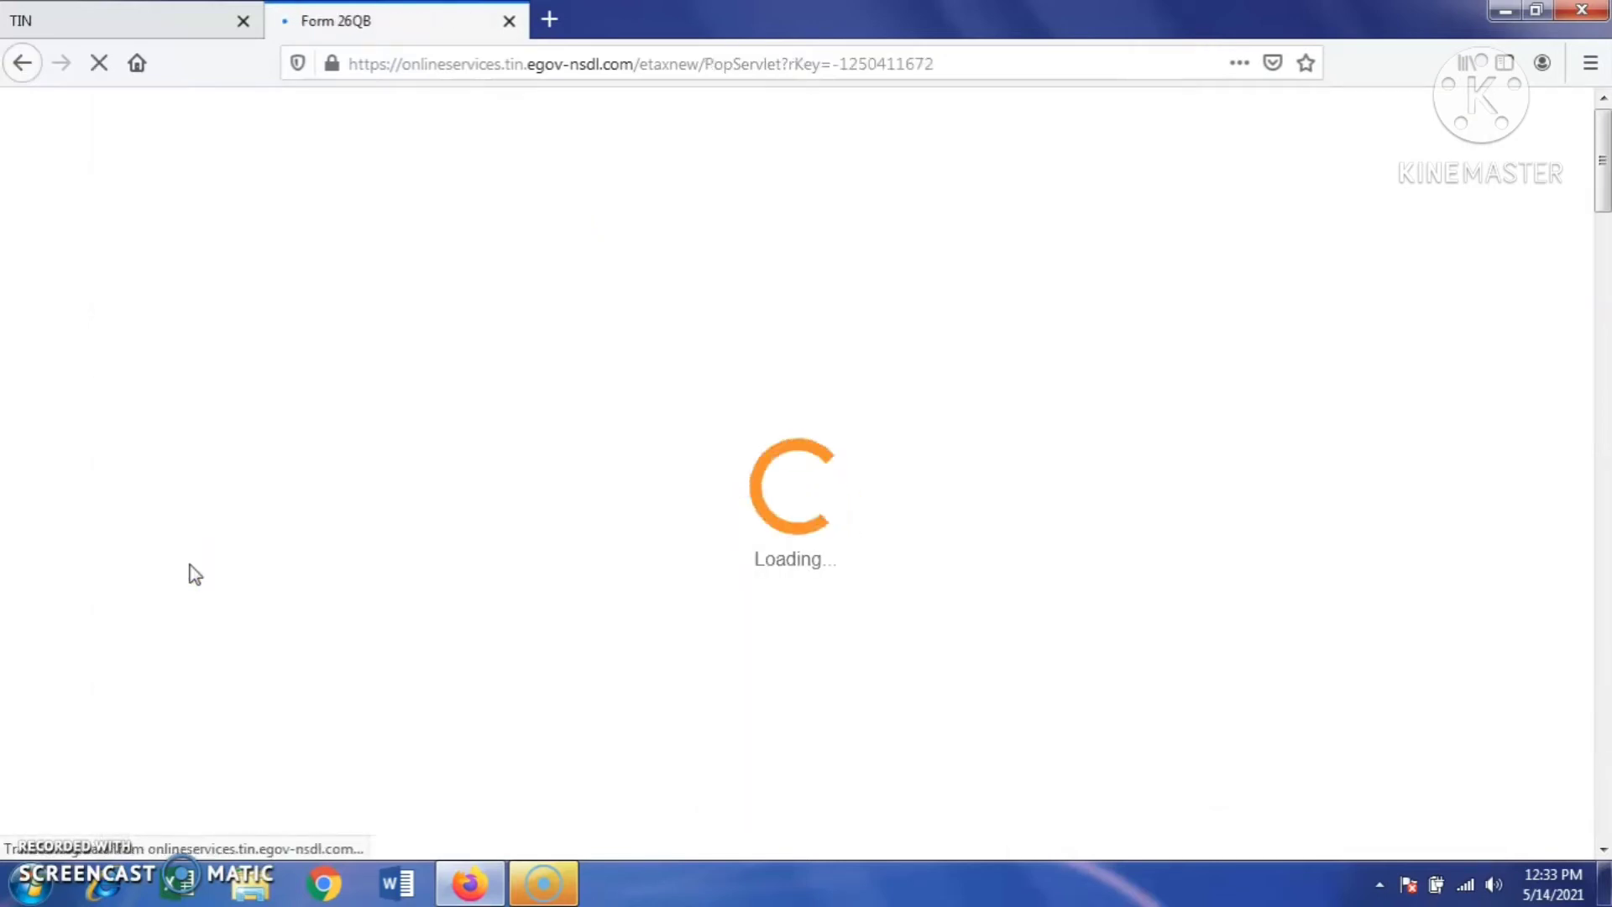
pyautogui.scroll(-3, 304, 617)
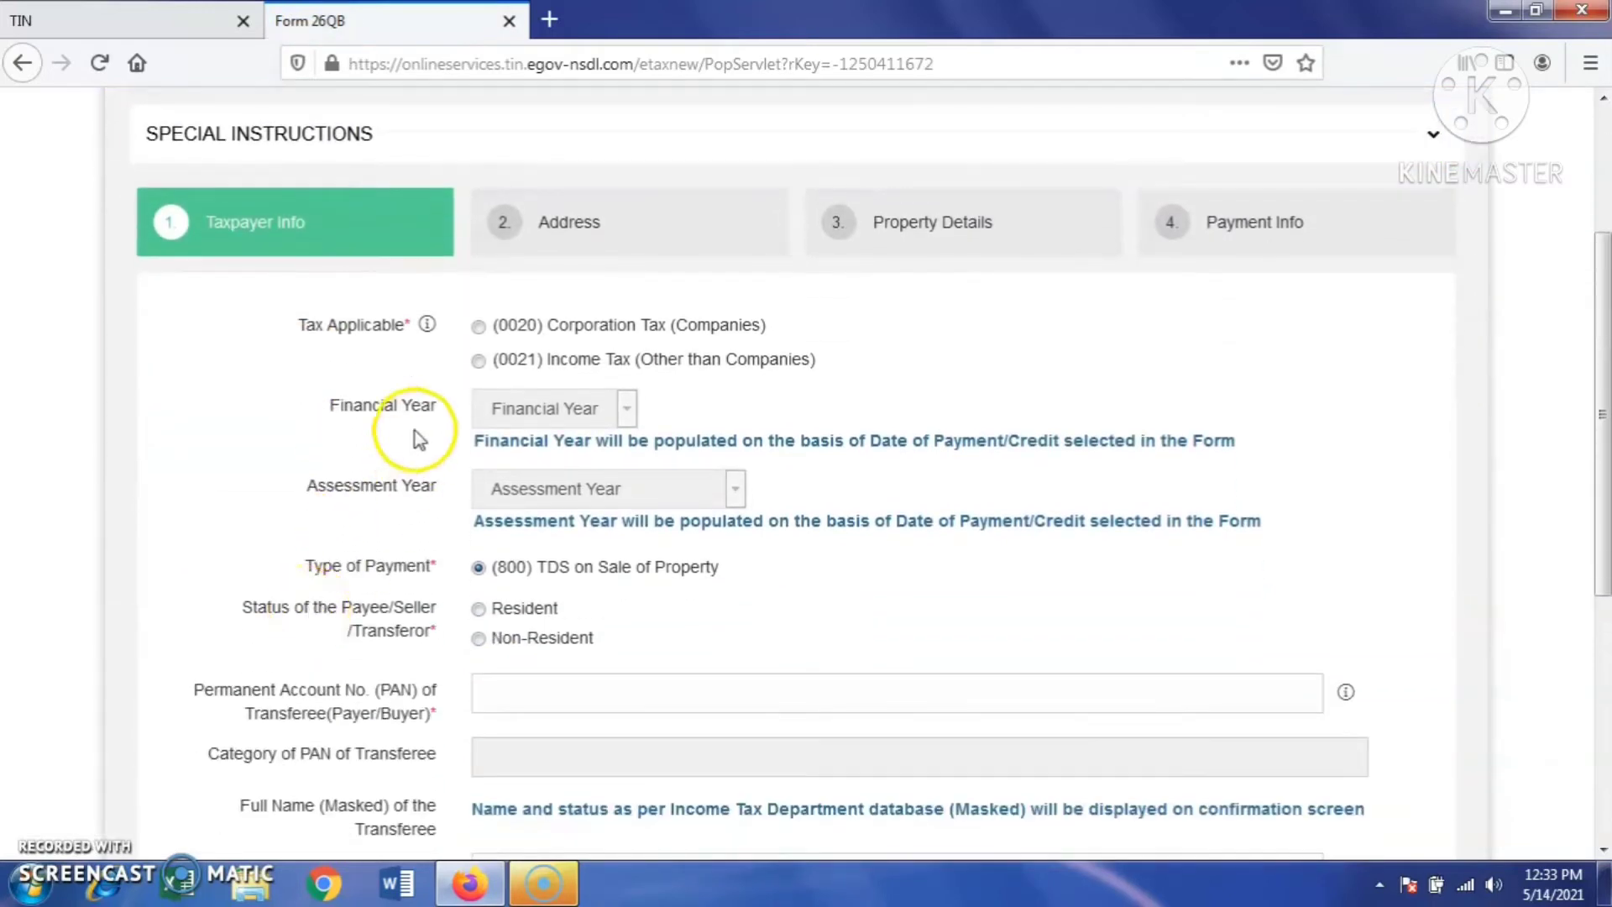
# - Select (0021) Income Tax (Other than Companies) and mark the seller as Resident
pyautogui.click(478, 360)
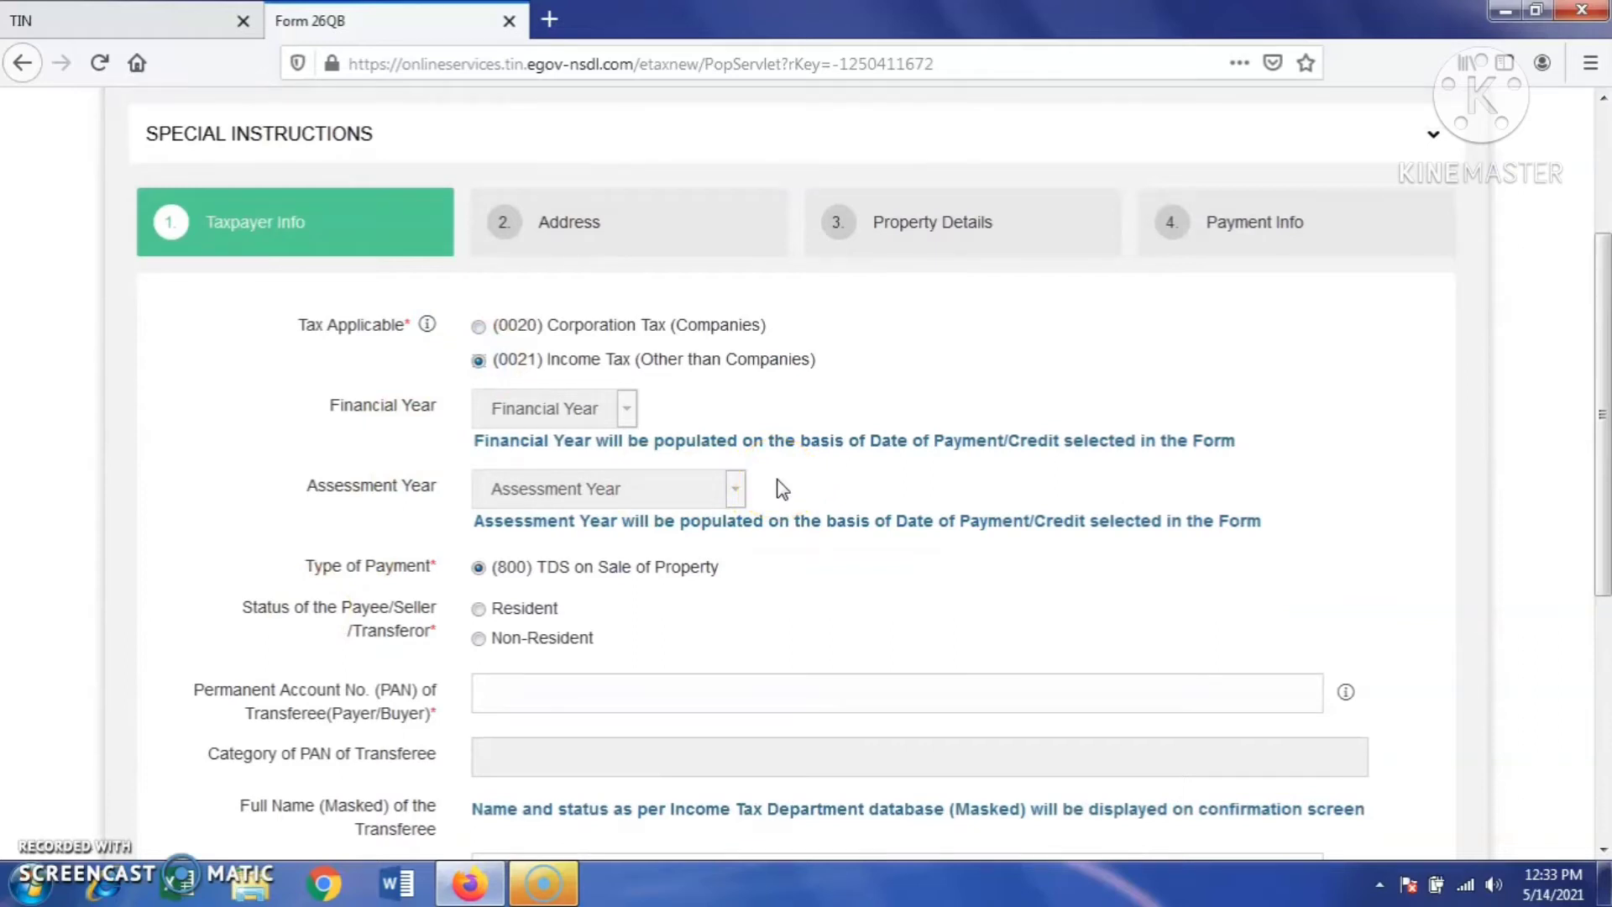
pyautogui.scroll(-2, 816, 544)
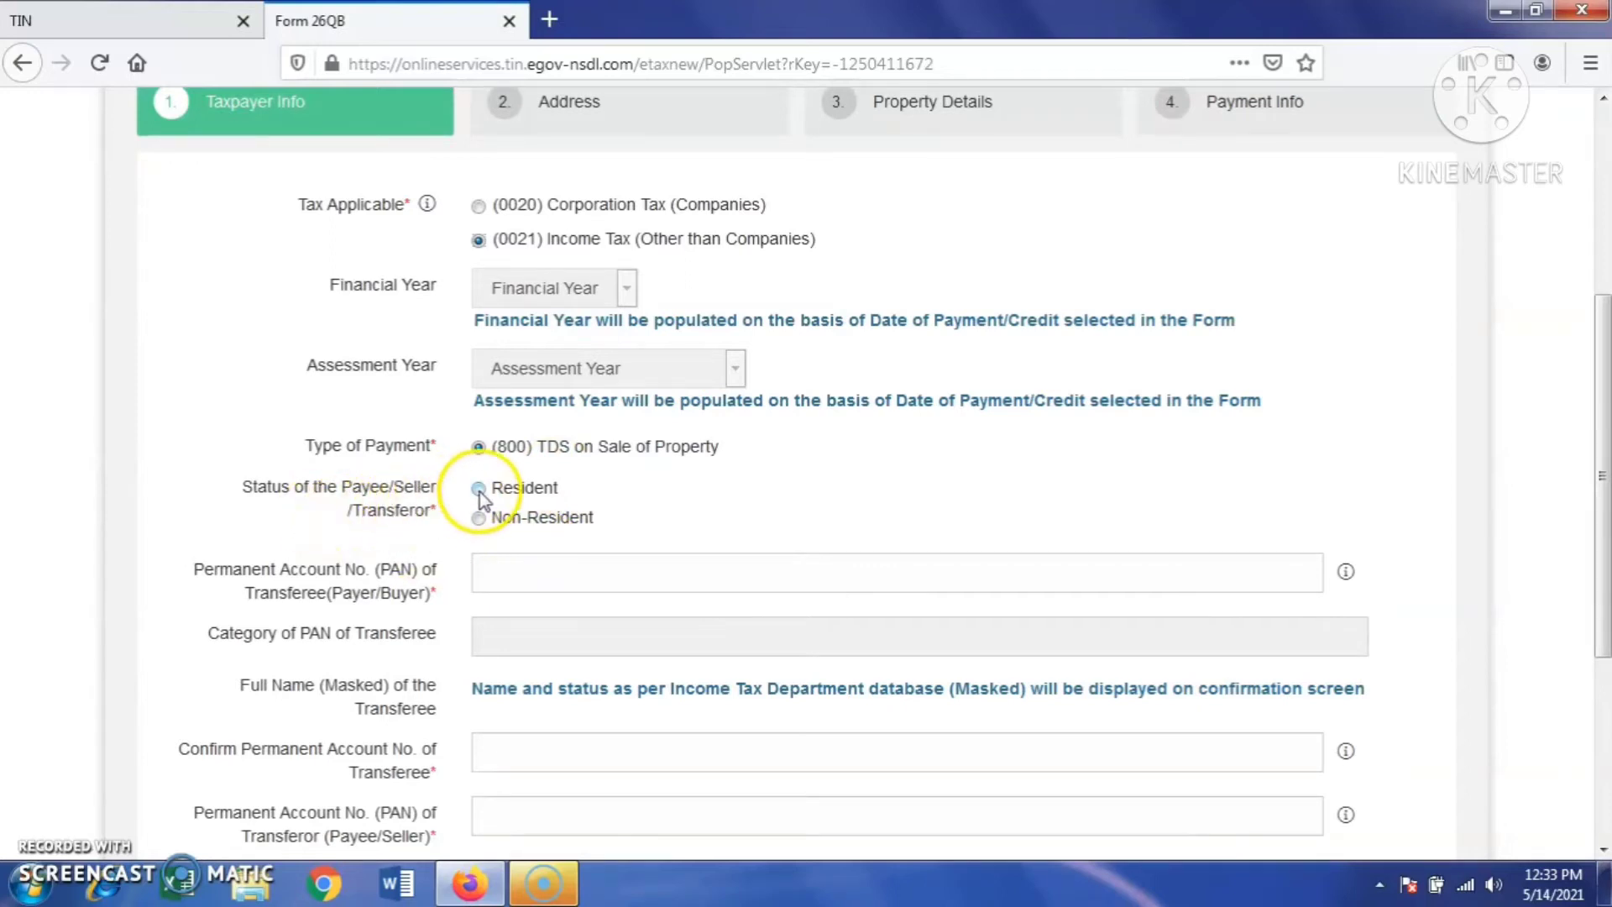
pyautogui.click(478, 489)
pyautogui.scroll(-4, 621, 564)
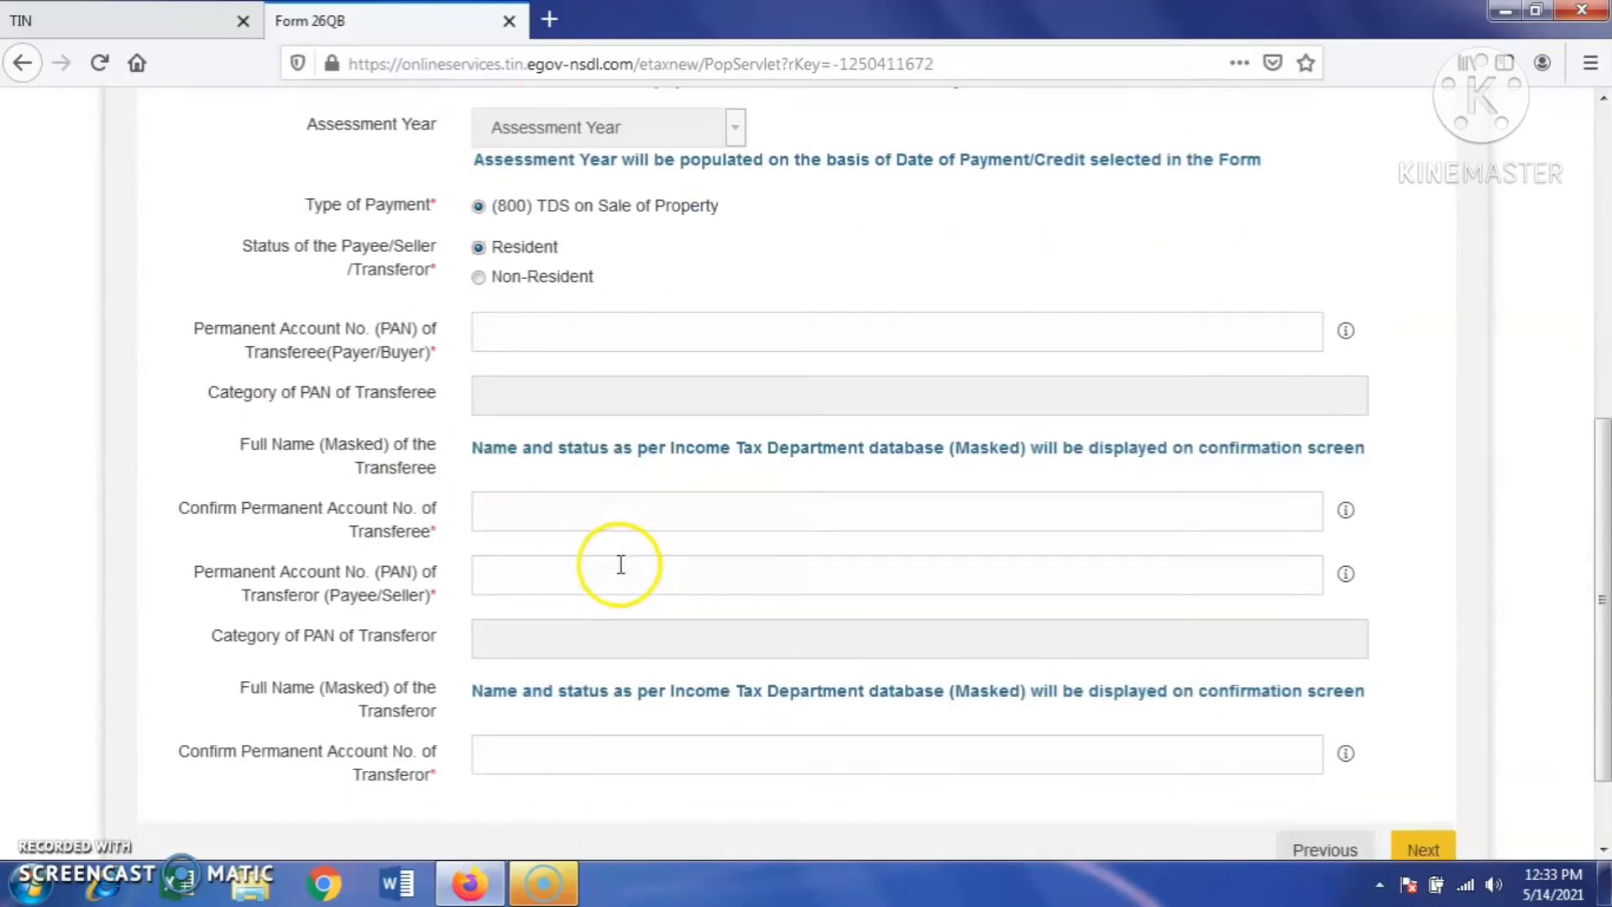
# - Enter and confirm the buyer's and seller's PANs, then advance to the Address step
pyautogui.click(497, 332)
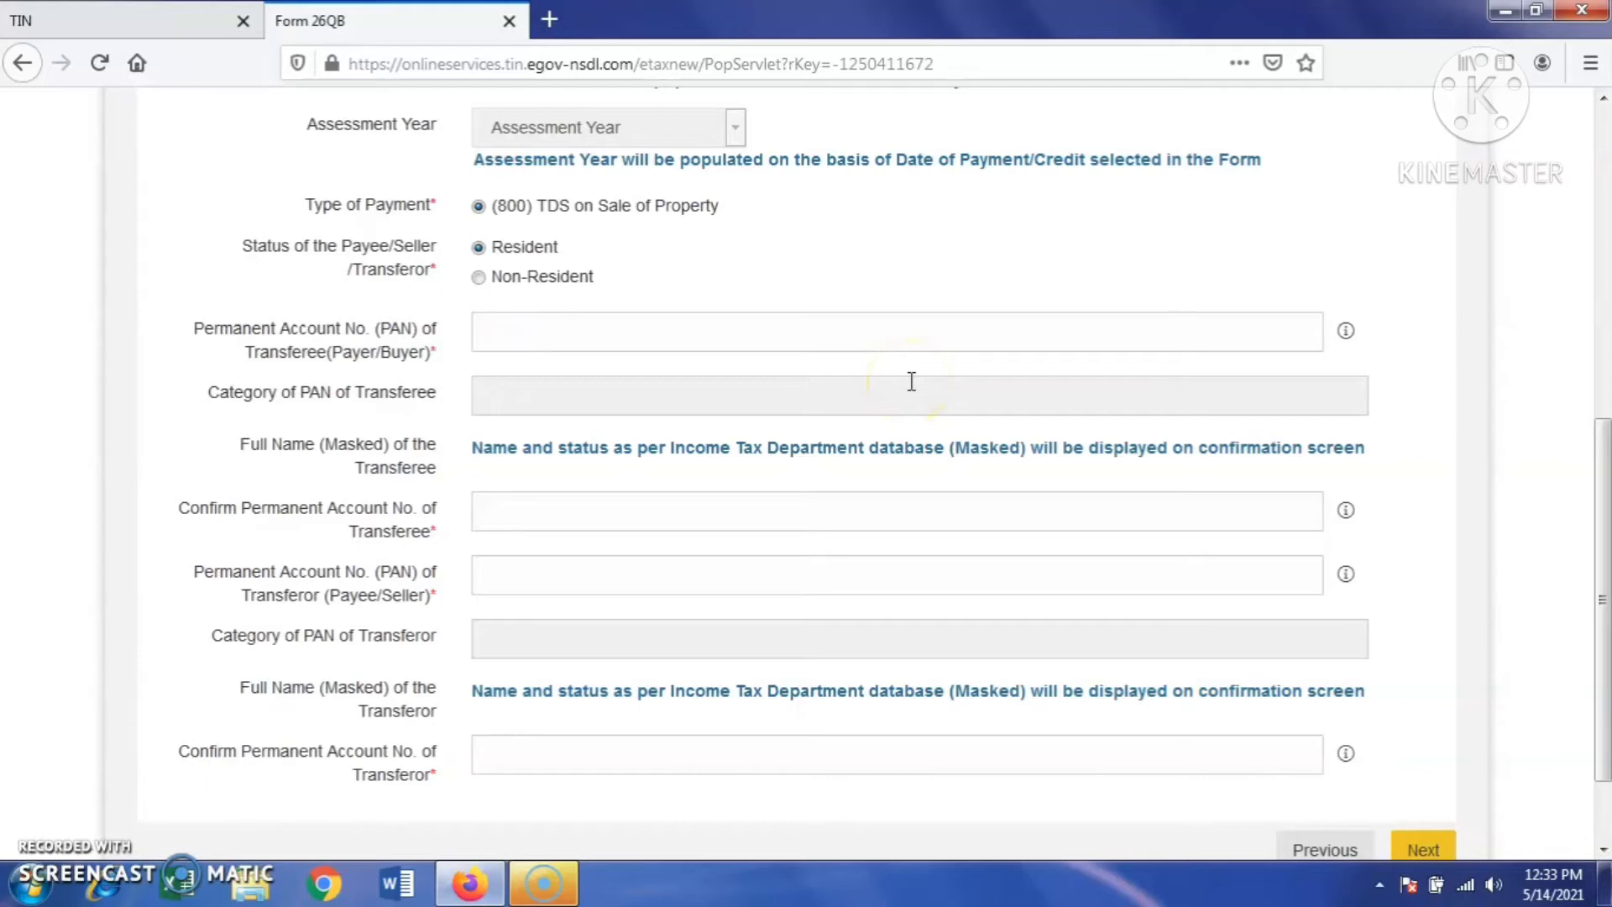
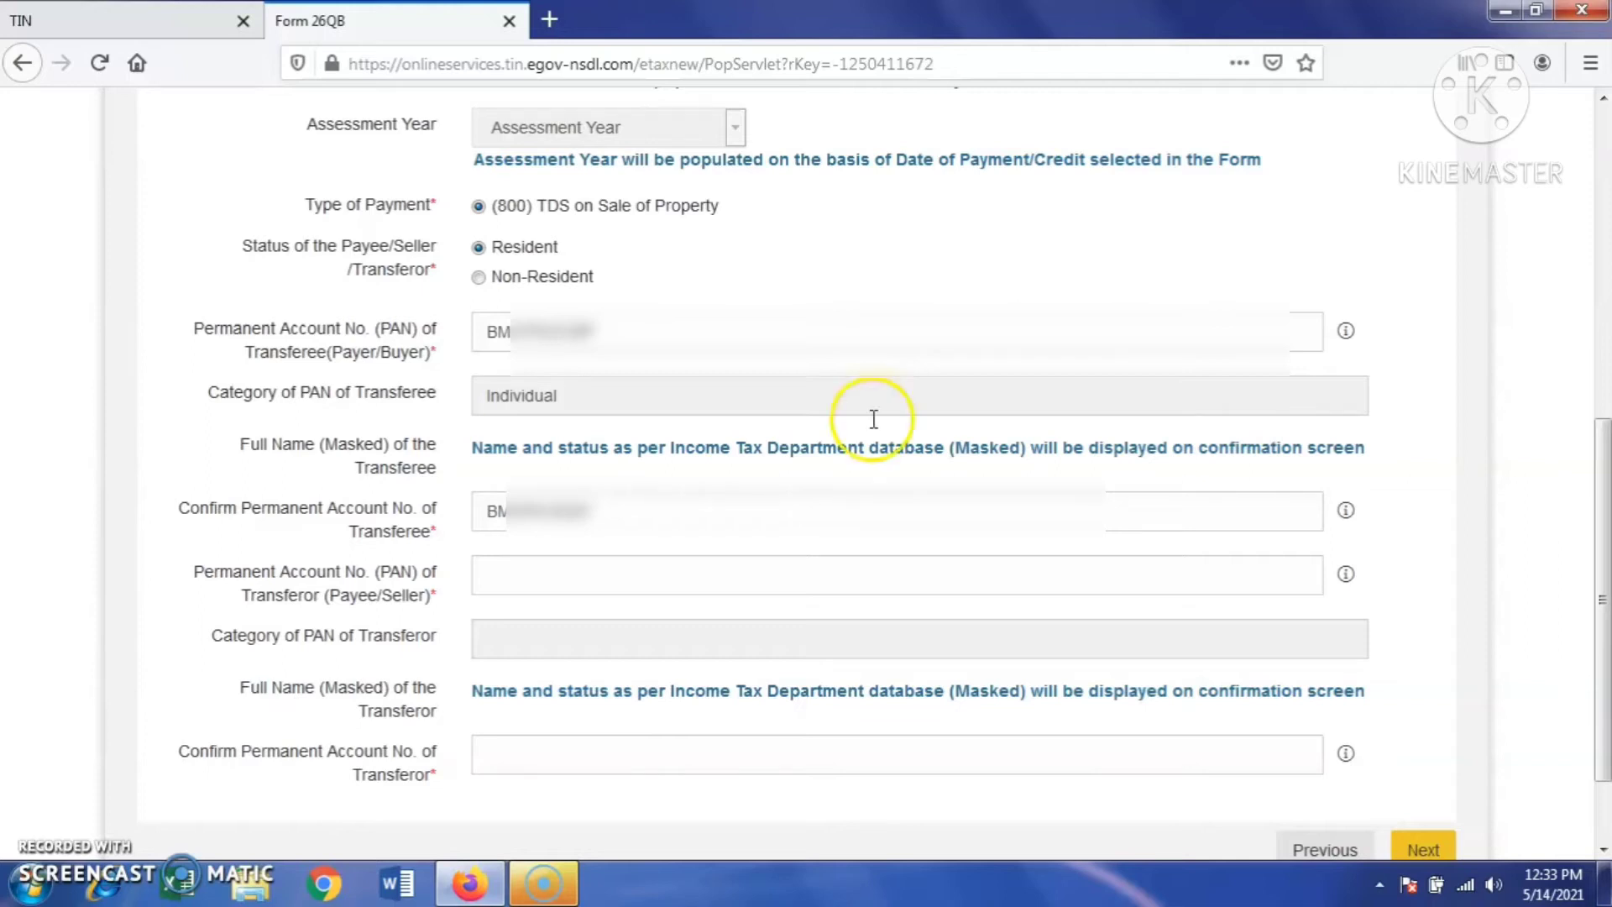
pyautogui.click(594, 576)
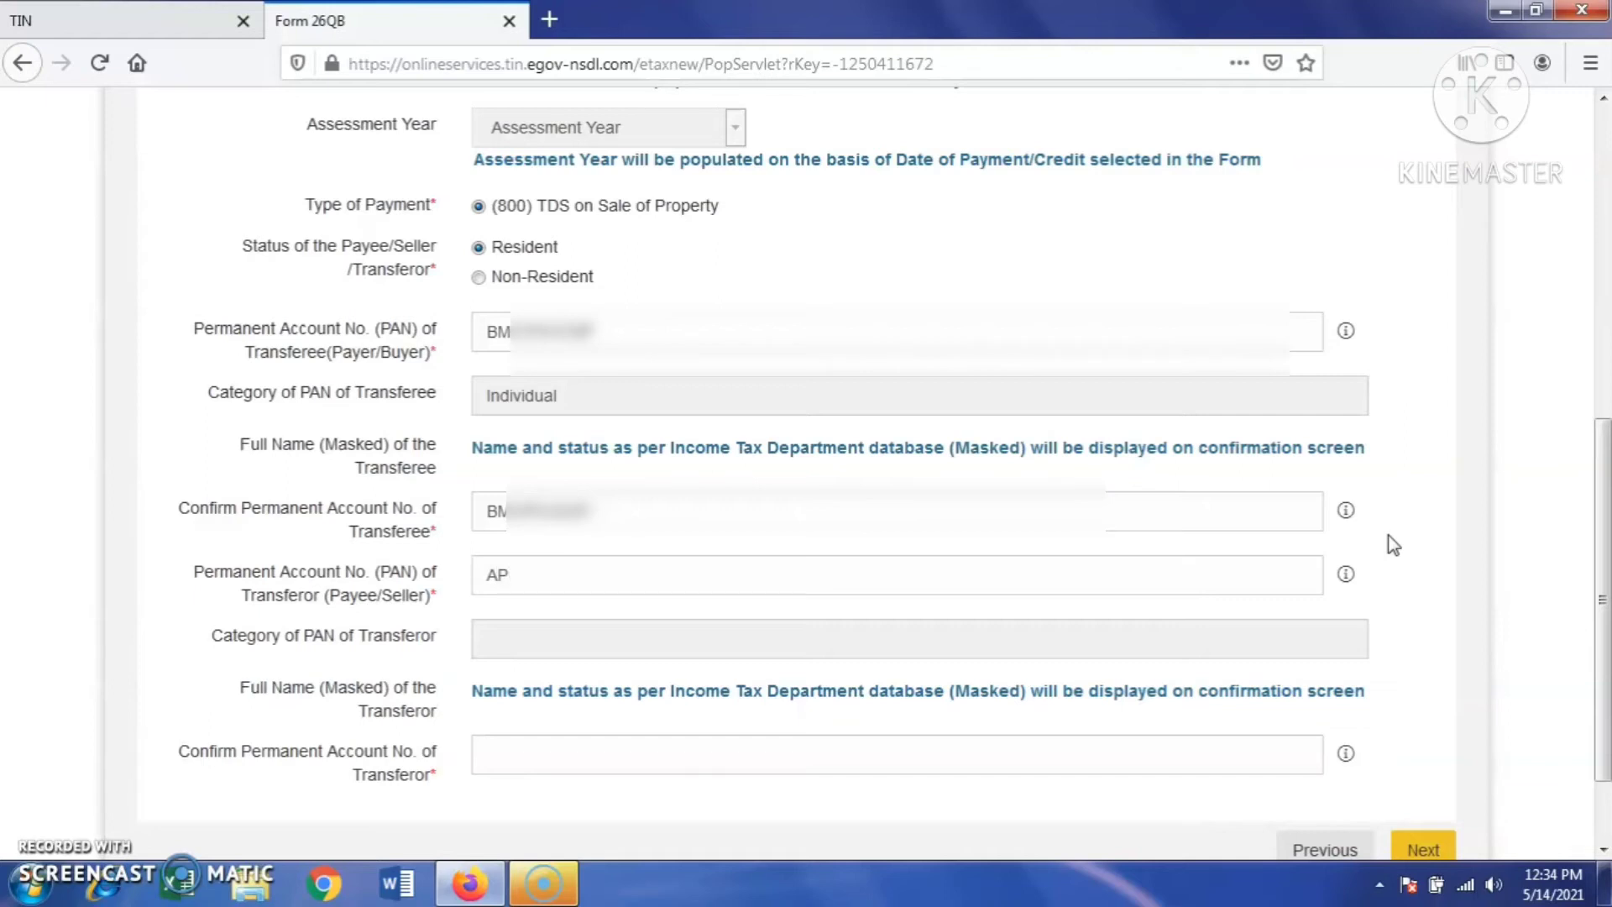
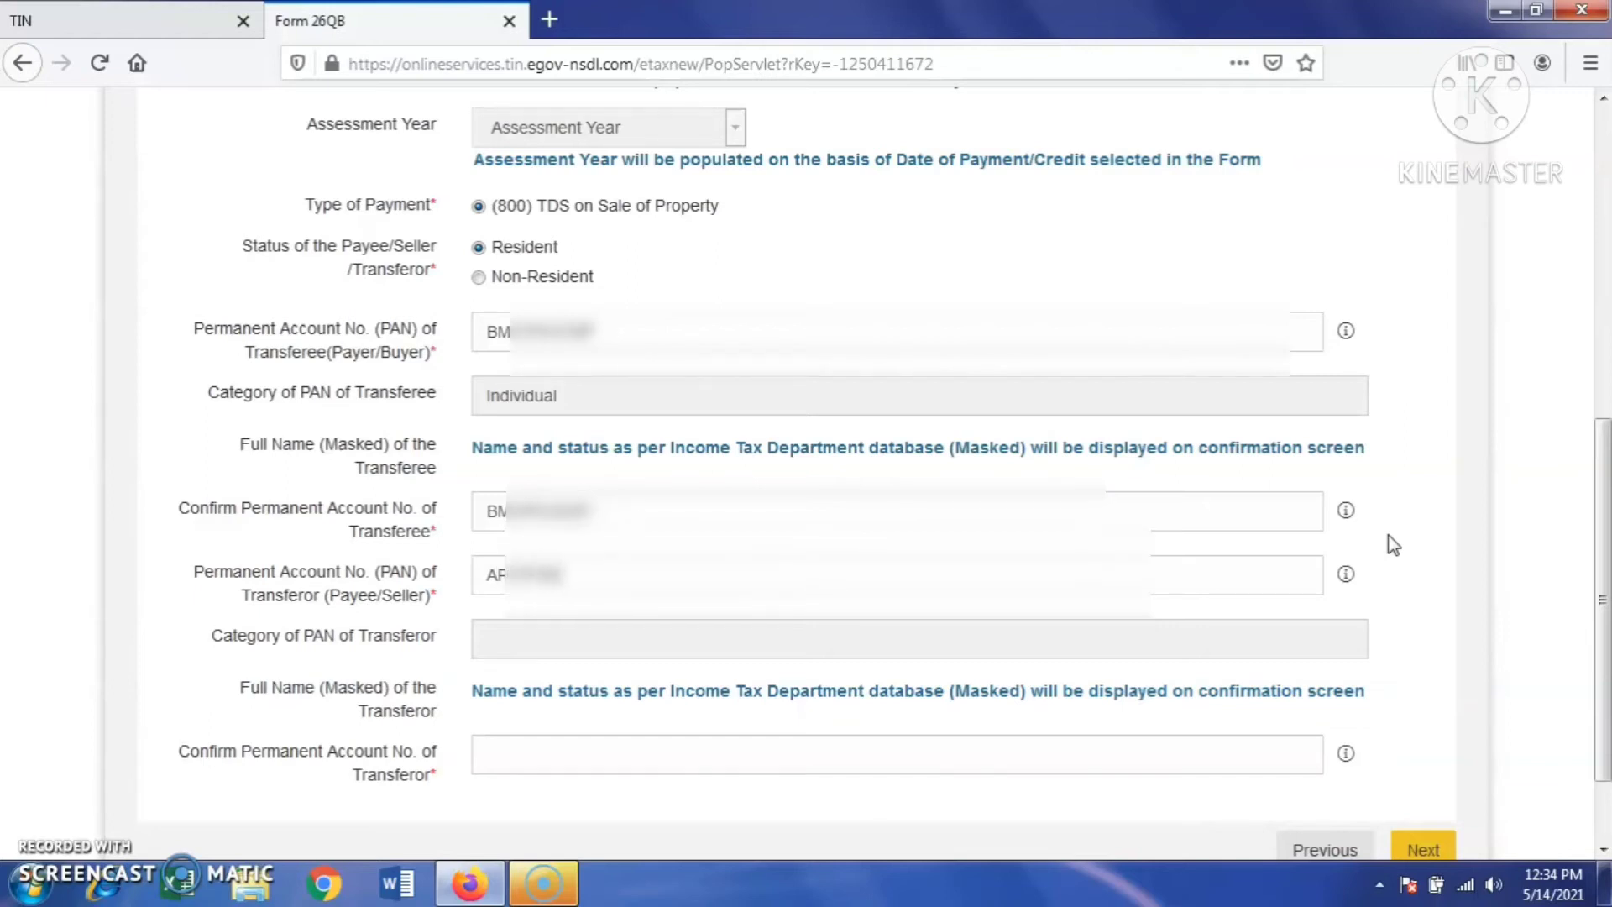
pyautogui.press('Tab')
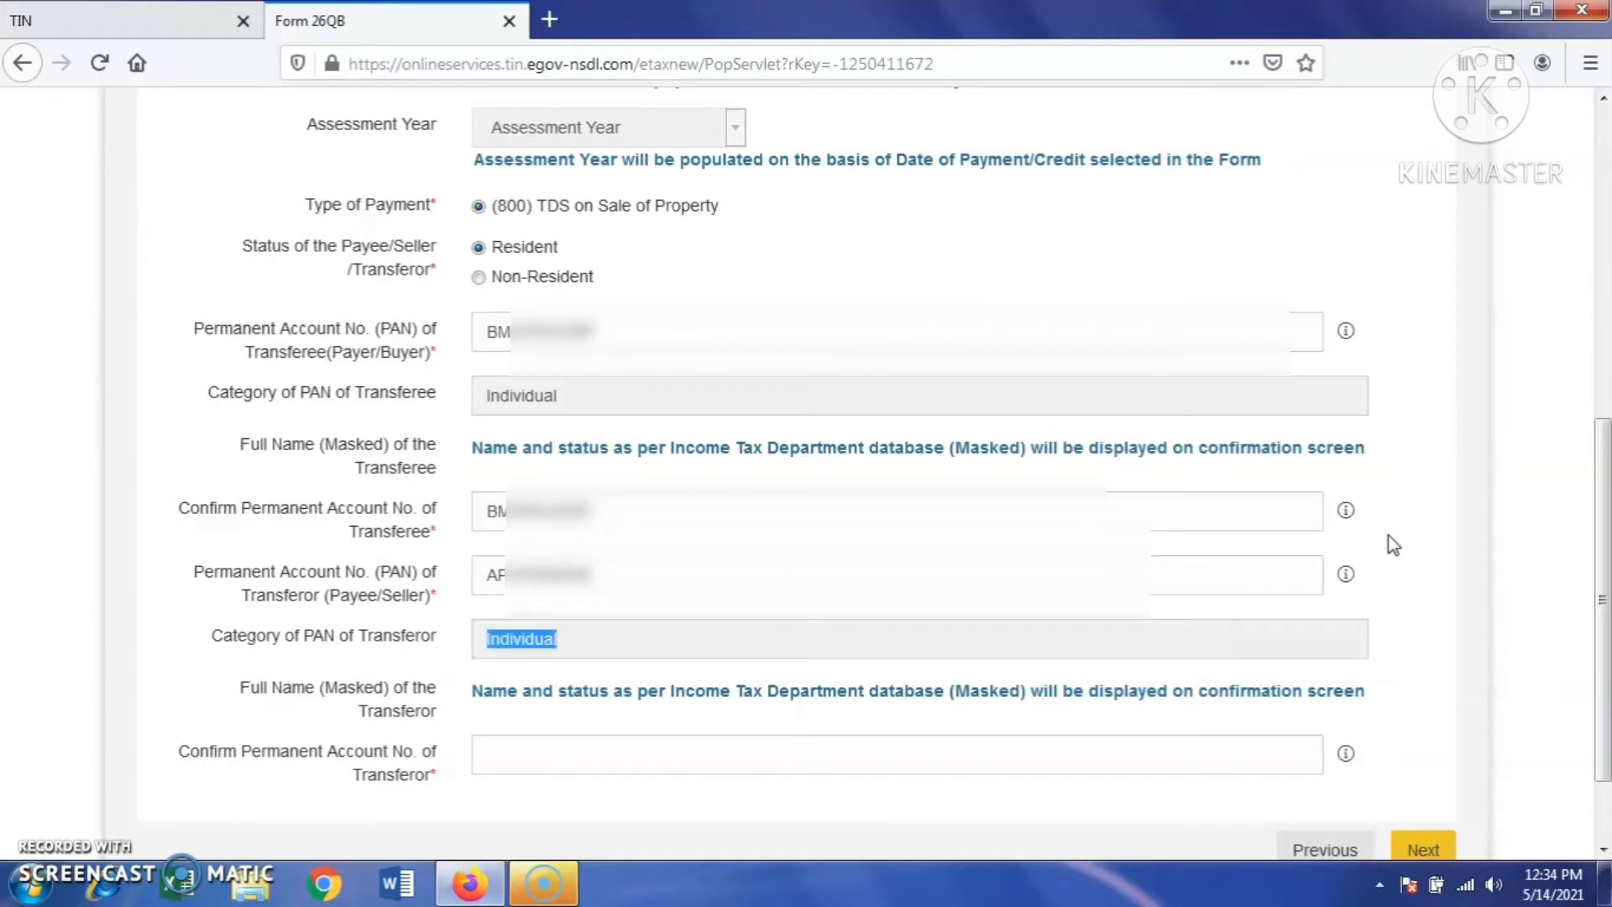
pyautogui.press('Tab')
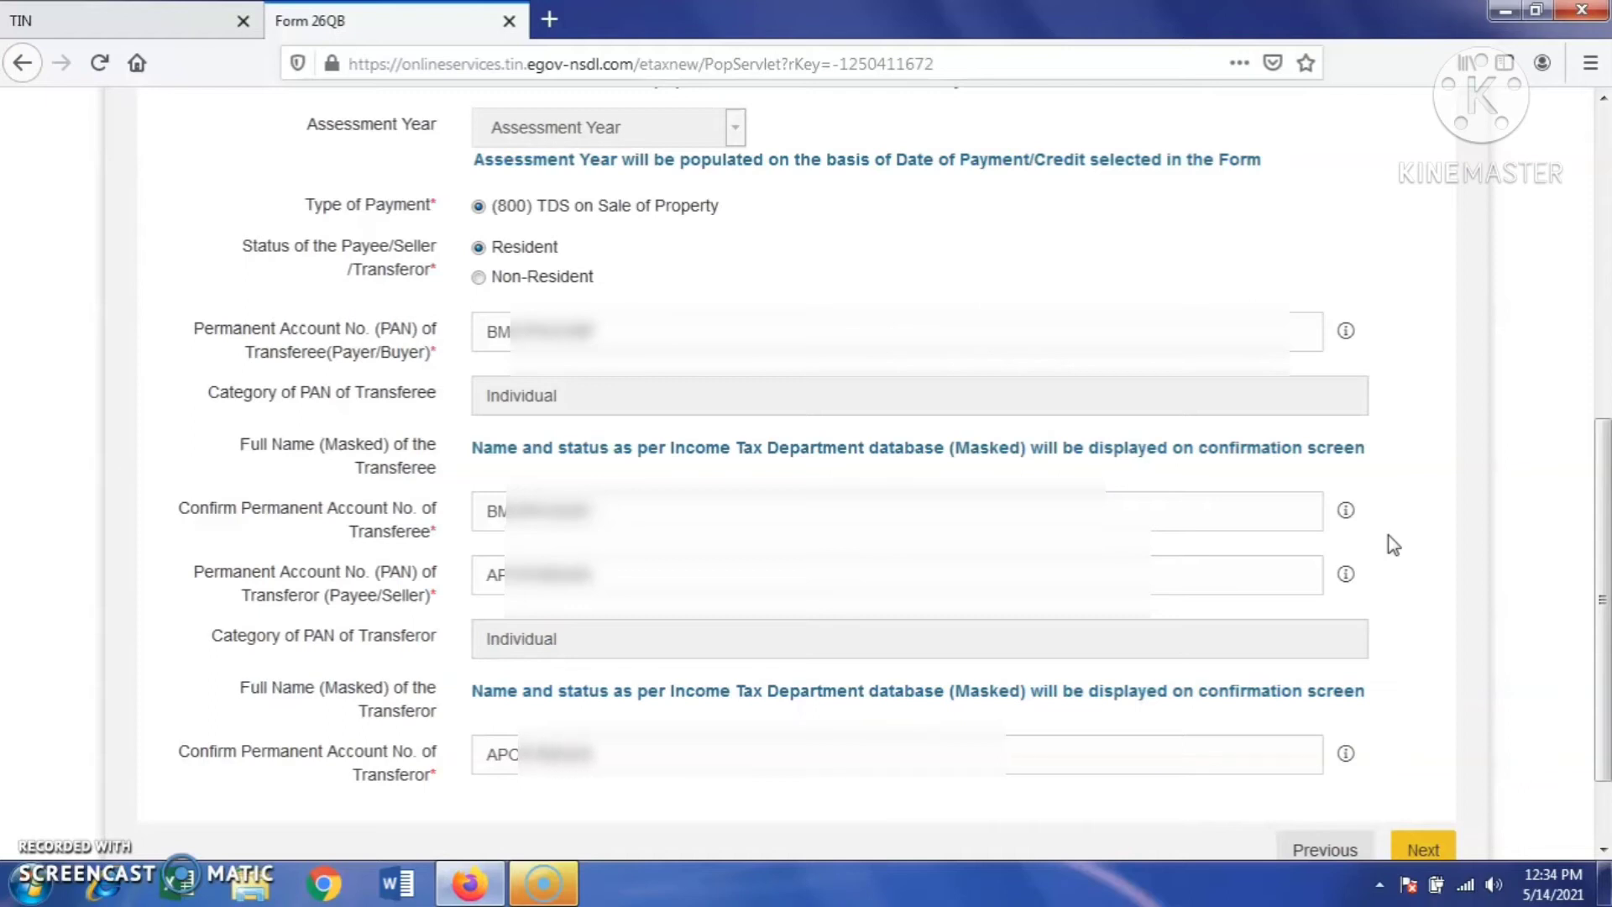
pyautogui.moveTo(1602, 693); pyautogui.dragTo(1604, 747)
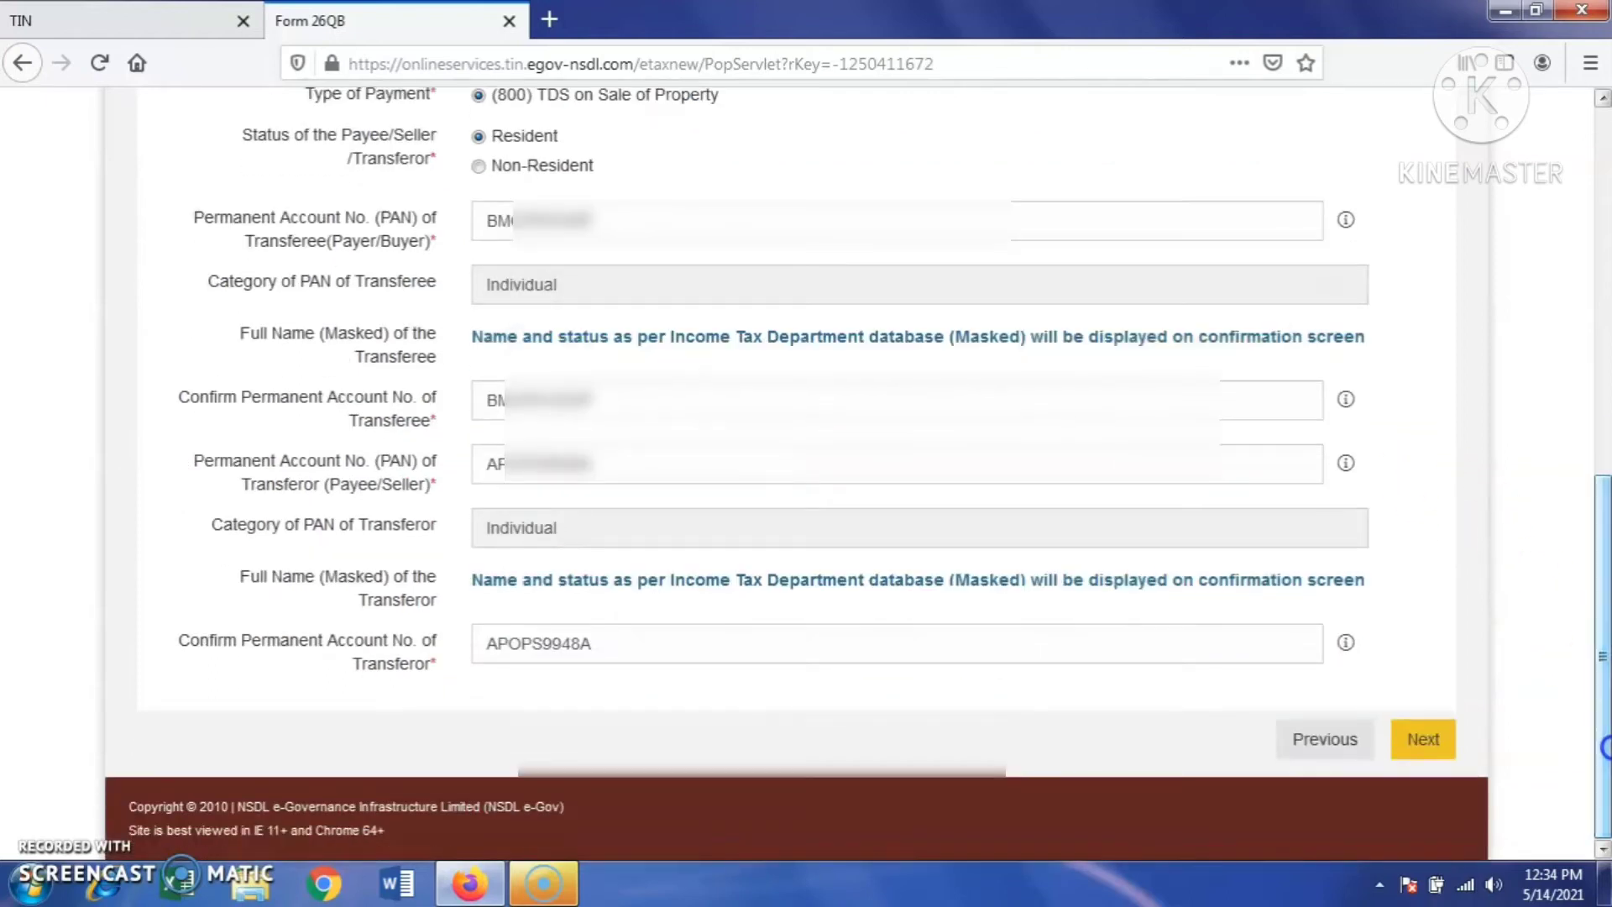
pyautogui.click(1425, 743)
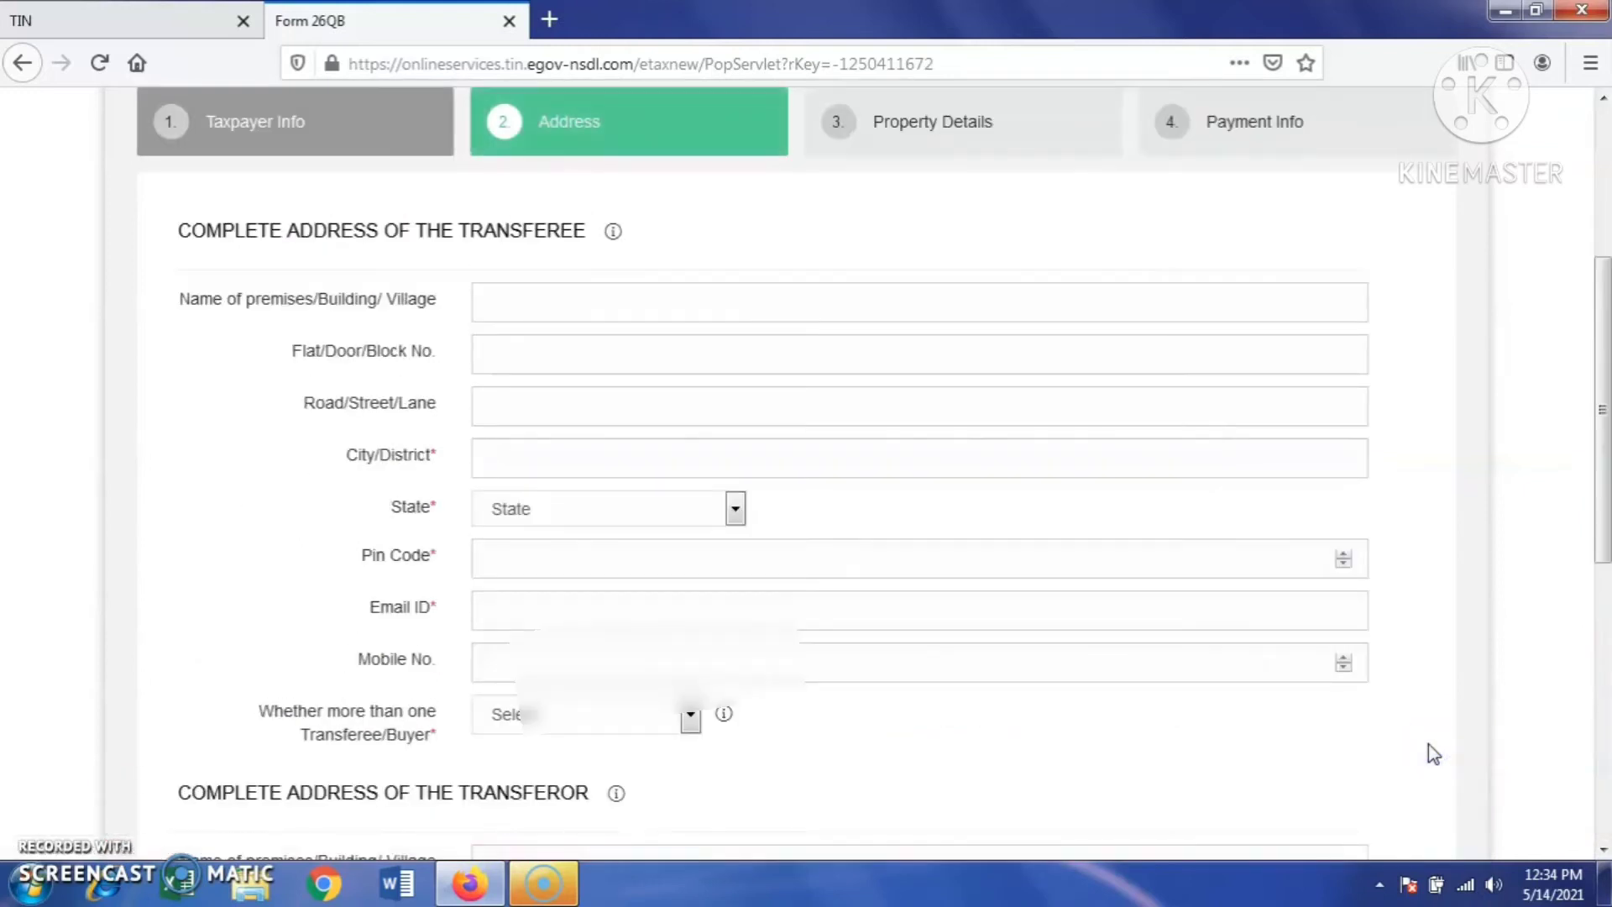
# - Fill in the buyer's address, e-mail and mobile number, answering No to more than one buyer
pyautogui.click(567, 320)
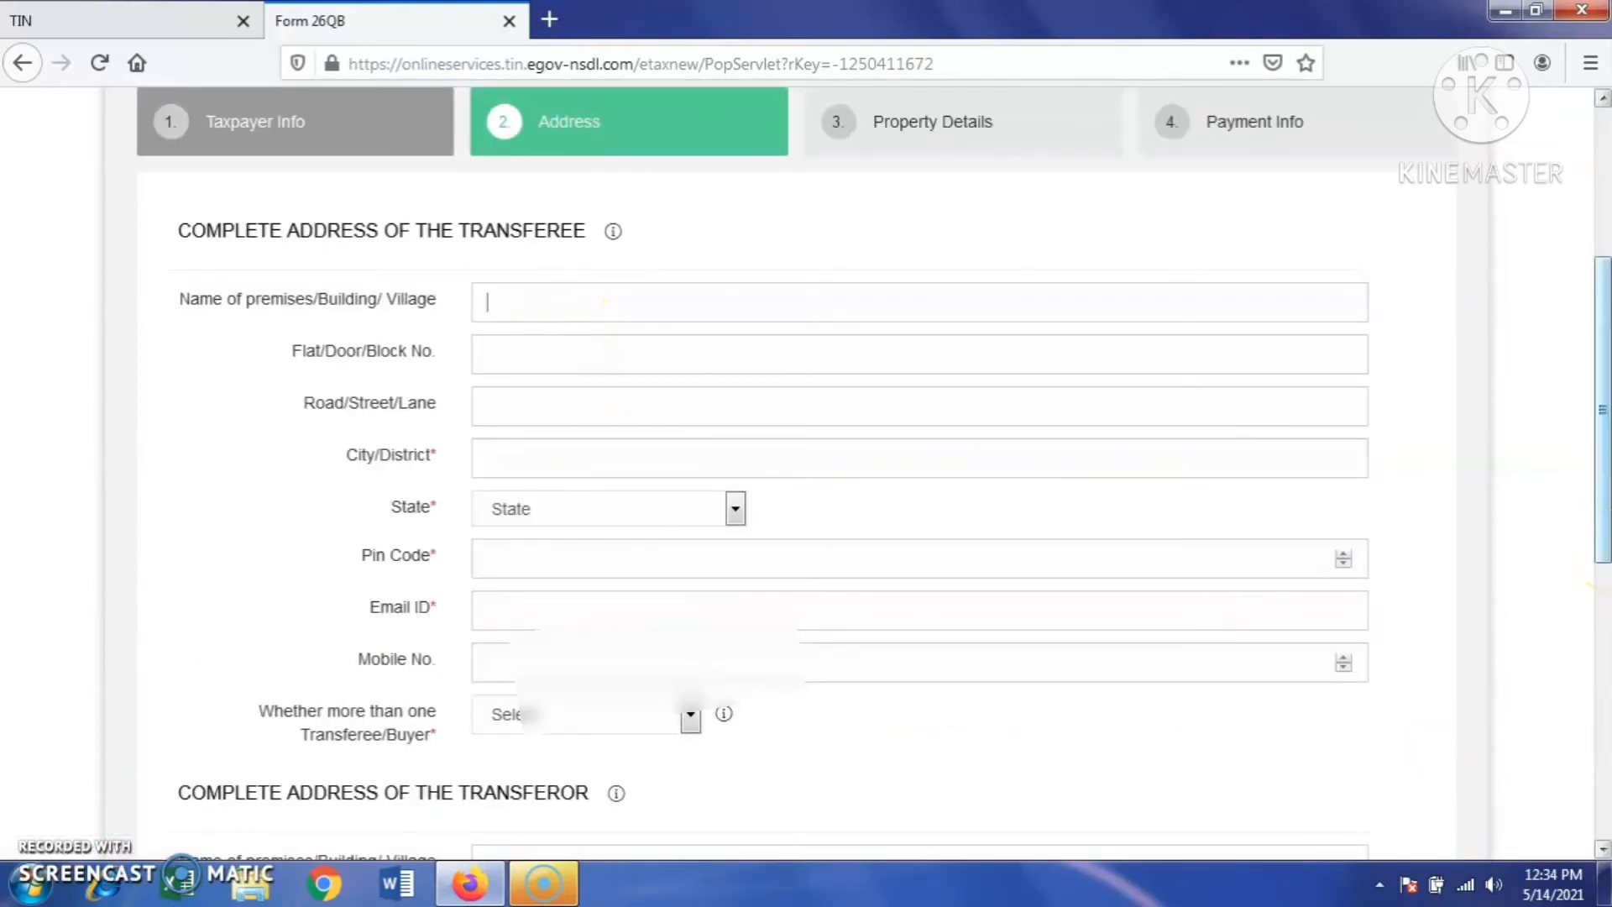
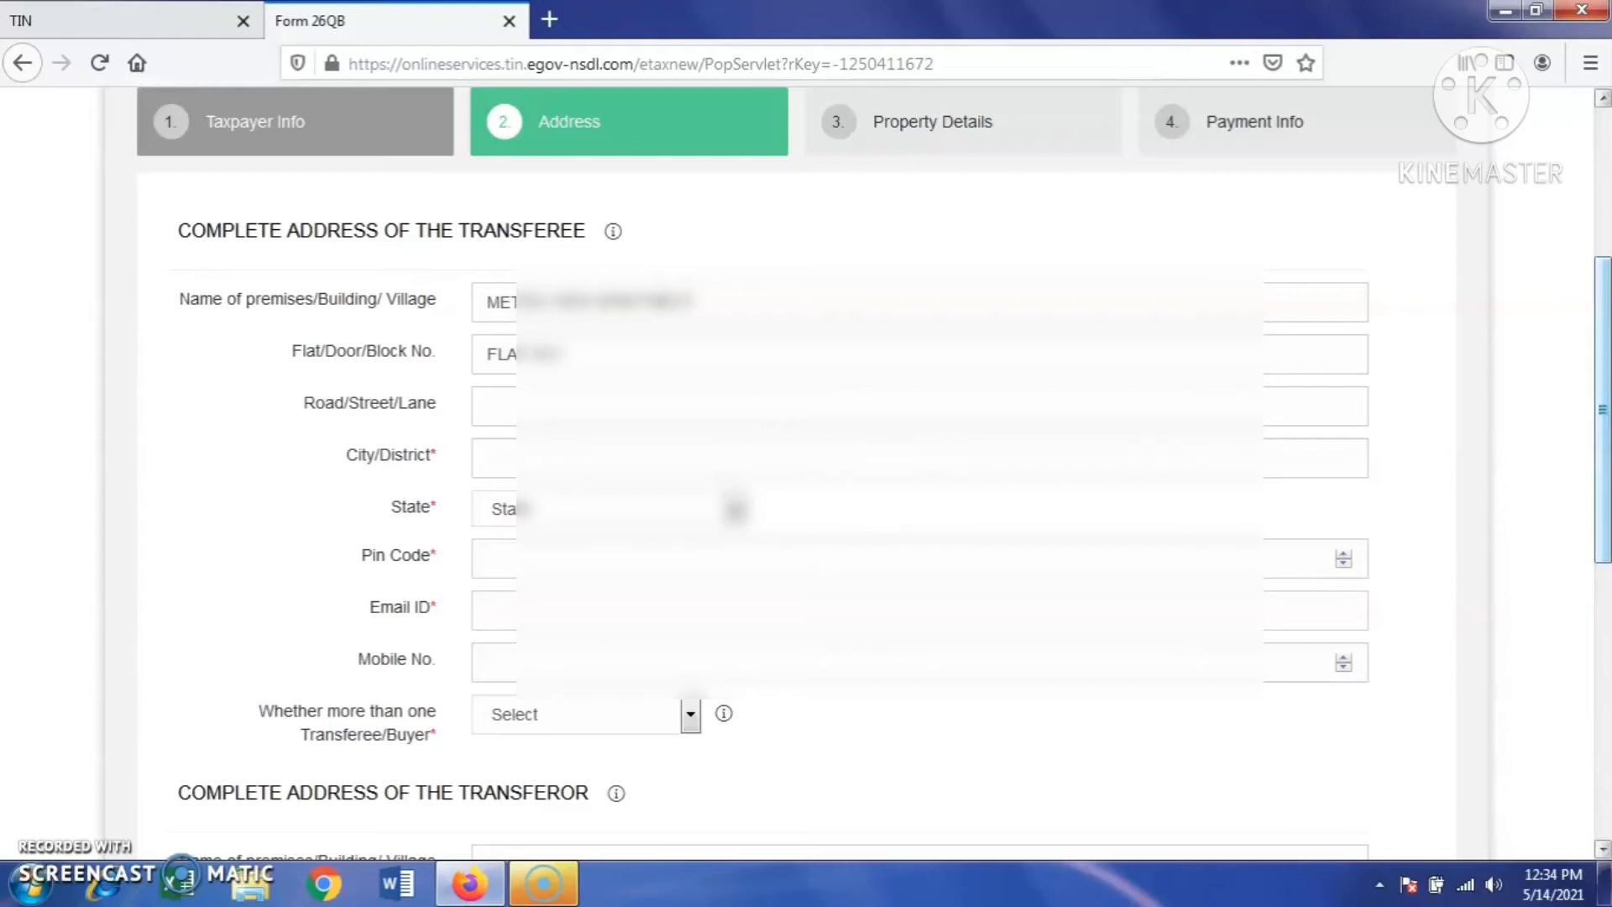
pyautogui.press('Tab')
pyautogui.write('ders.com')
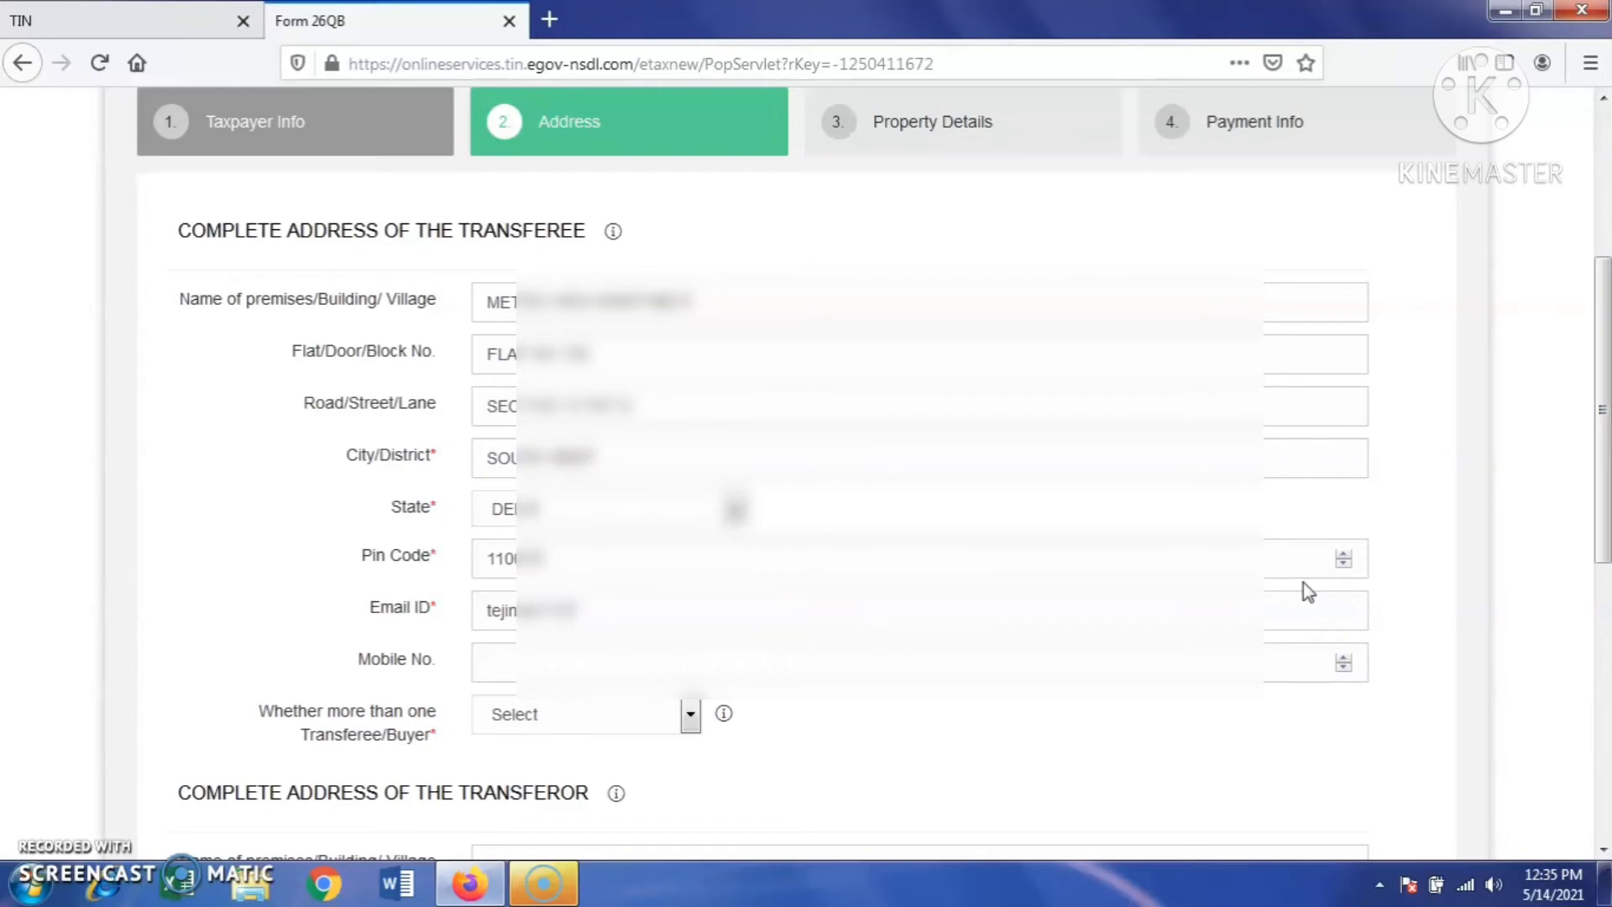
pyautogui.press('Tab')
pyautogui.write('989')
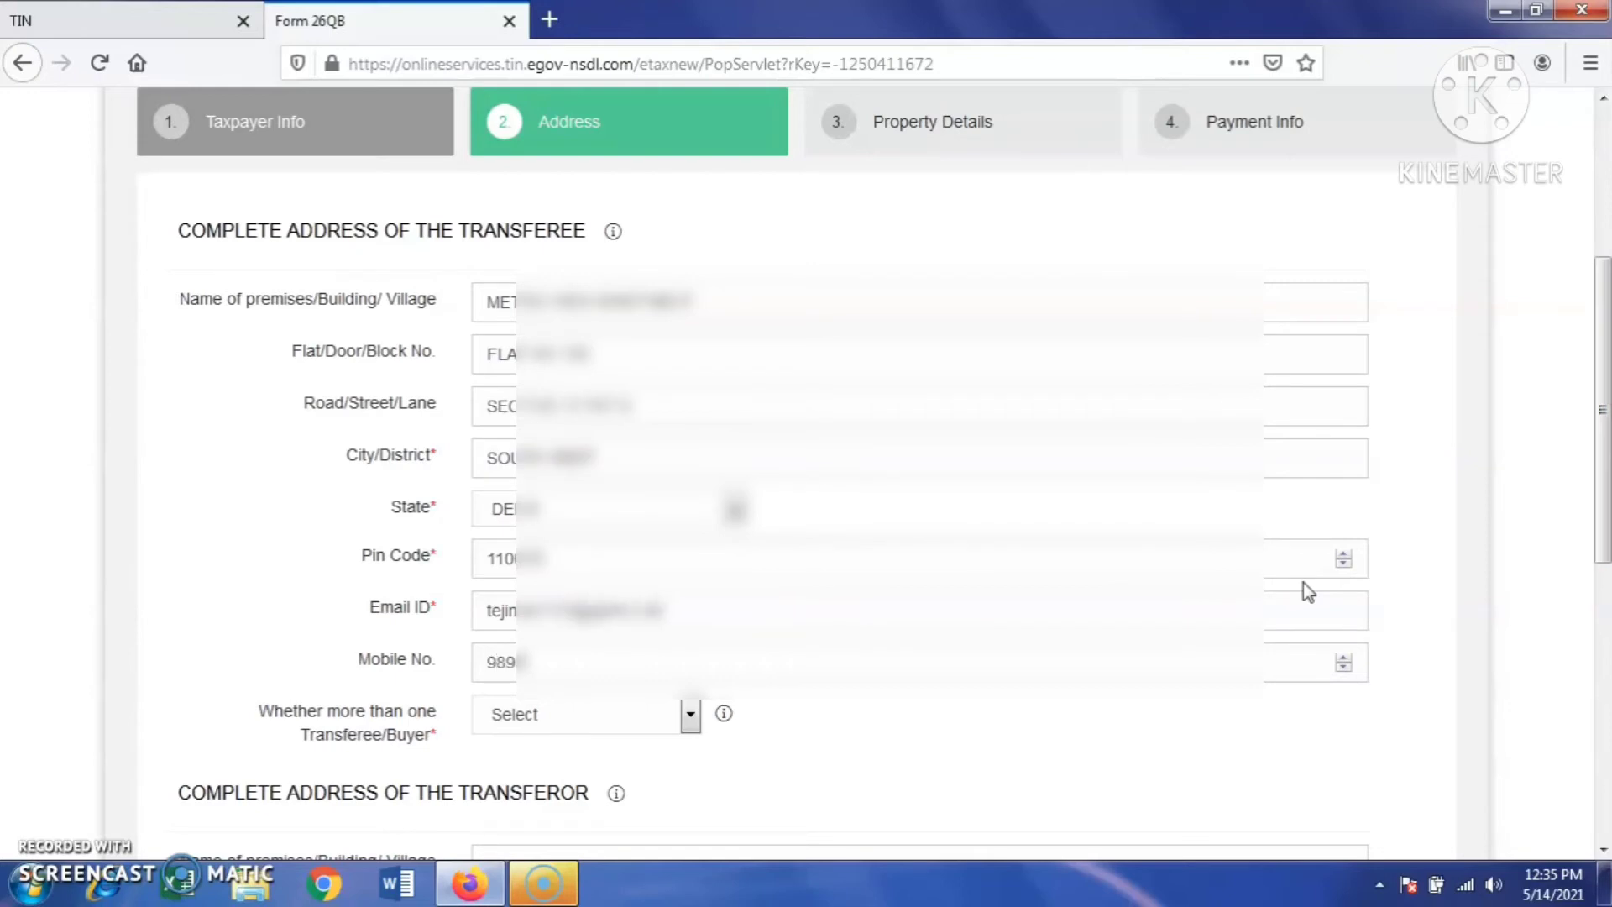
pyautogui.write('1234')
pyautogui.click(616, 724)
pyautogui.click(570, 808)
# - Fill in the seller's address with state DELHI, answer No to multiple sellers, and pick Building property type
pyautogui.scroll(-6, 800, 725)
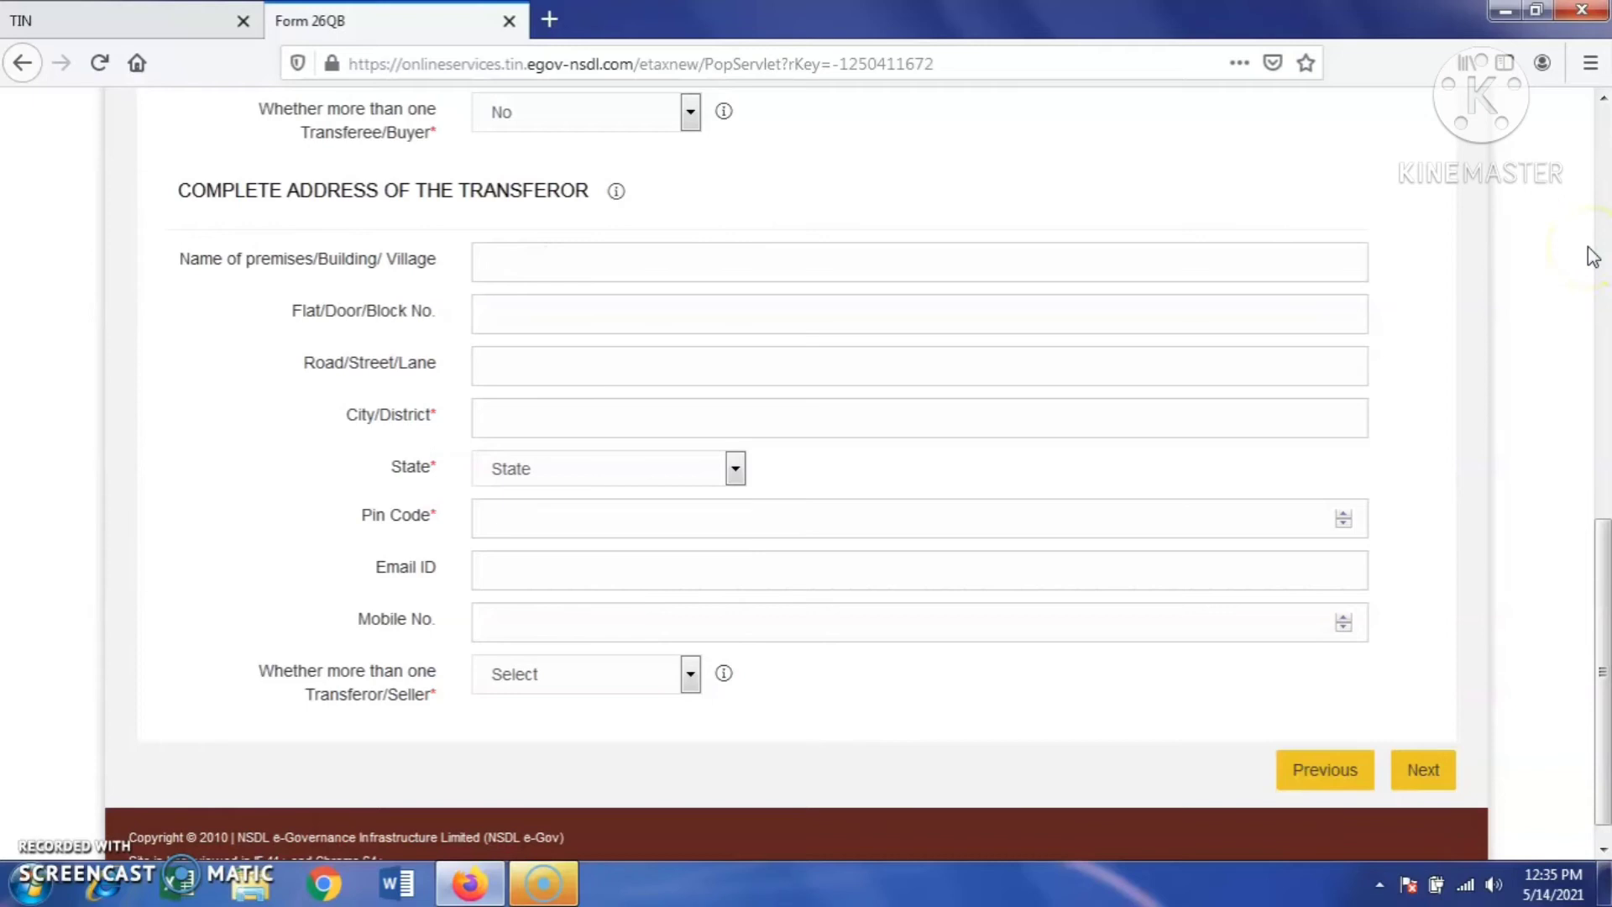
pyautogui.write('h')
pyautogui.press('Tab')
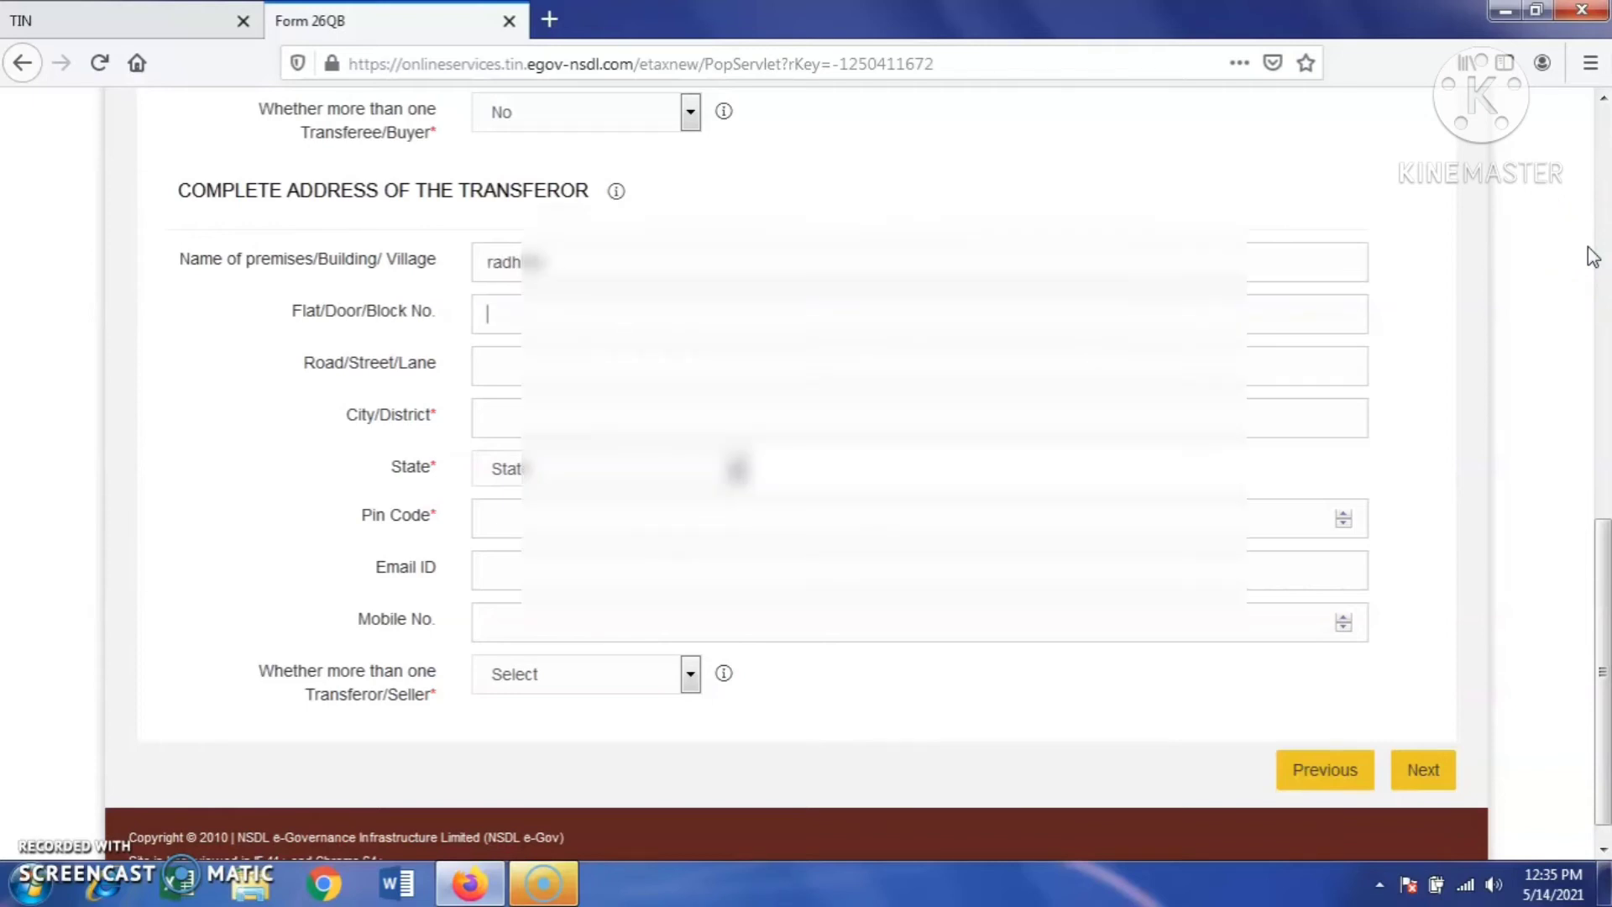
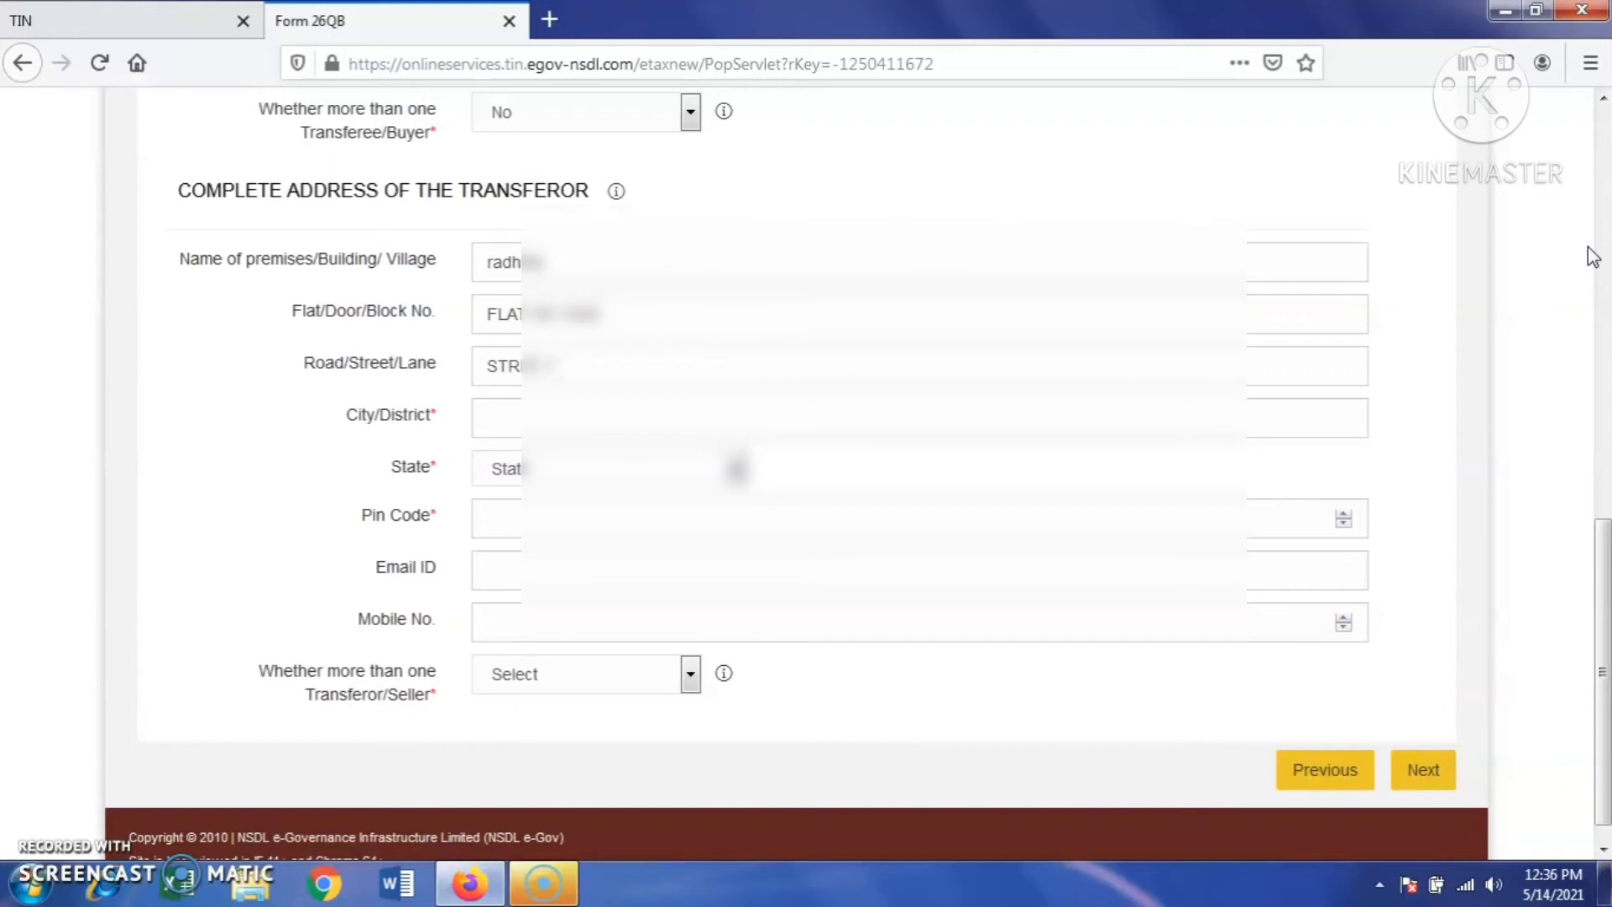
pyautogui.write('SOU')
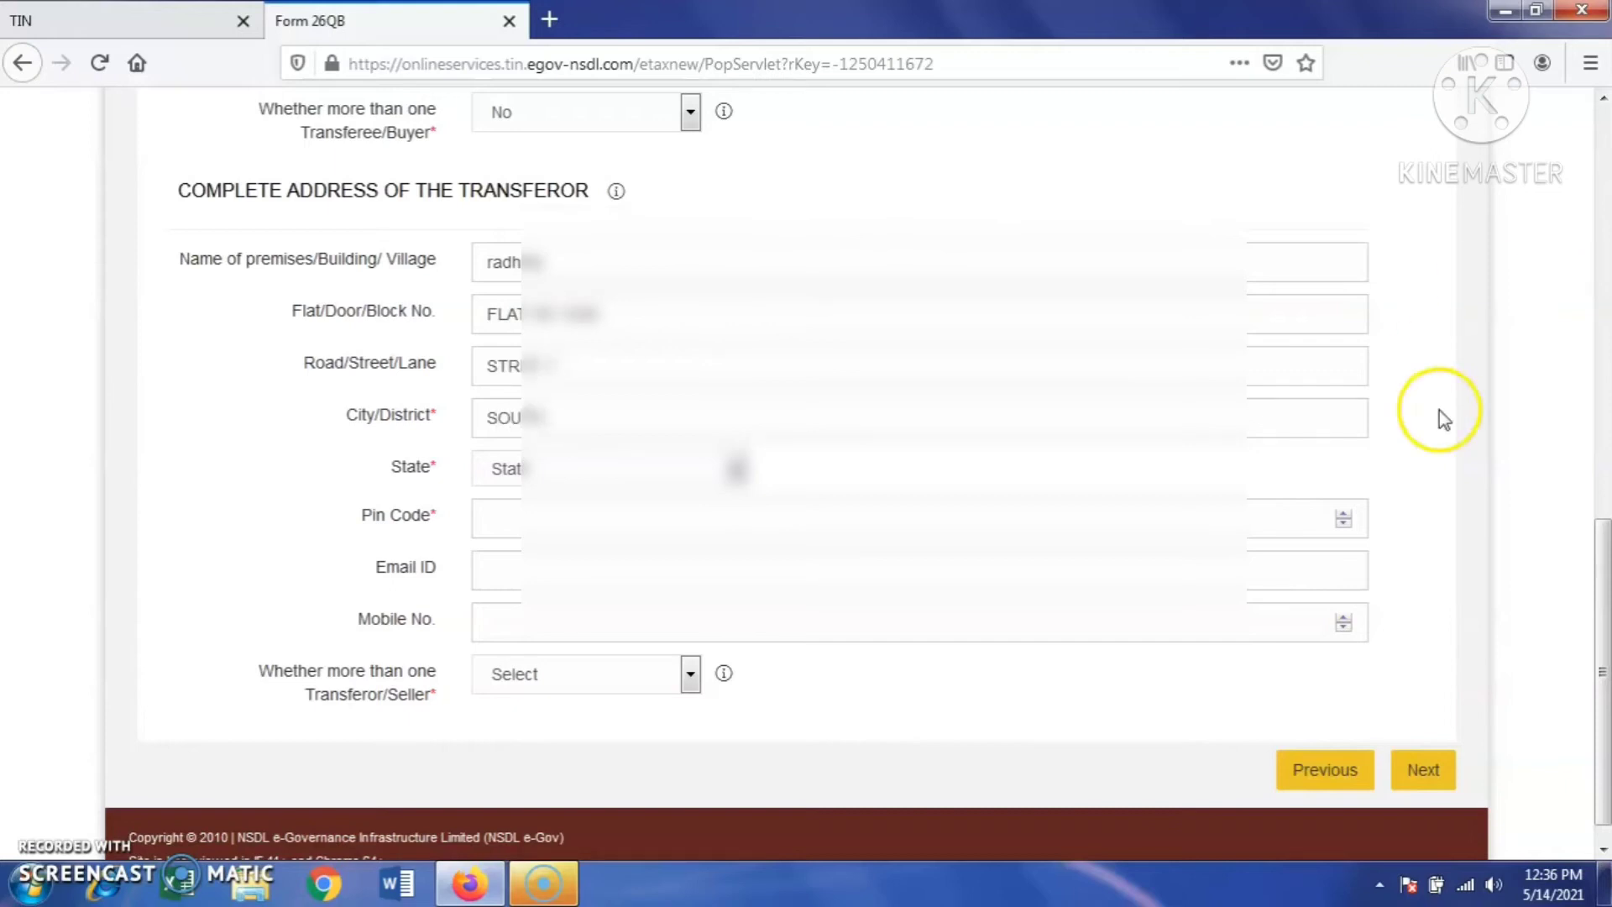
pyautogui.click(737, 469)
pyautogui.click(546, 771)
pyautogui.click(557, 518)
pyautogui.write('1107')
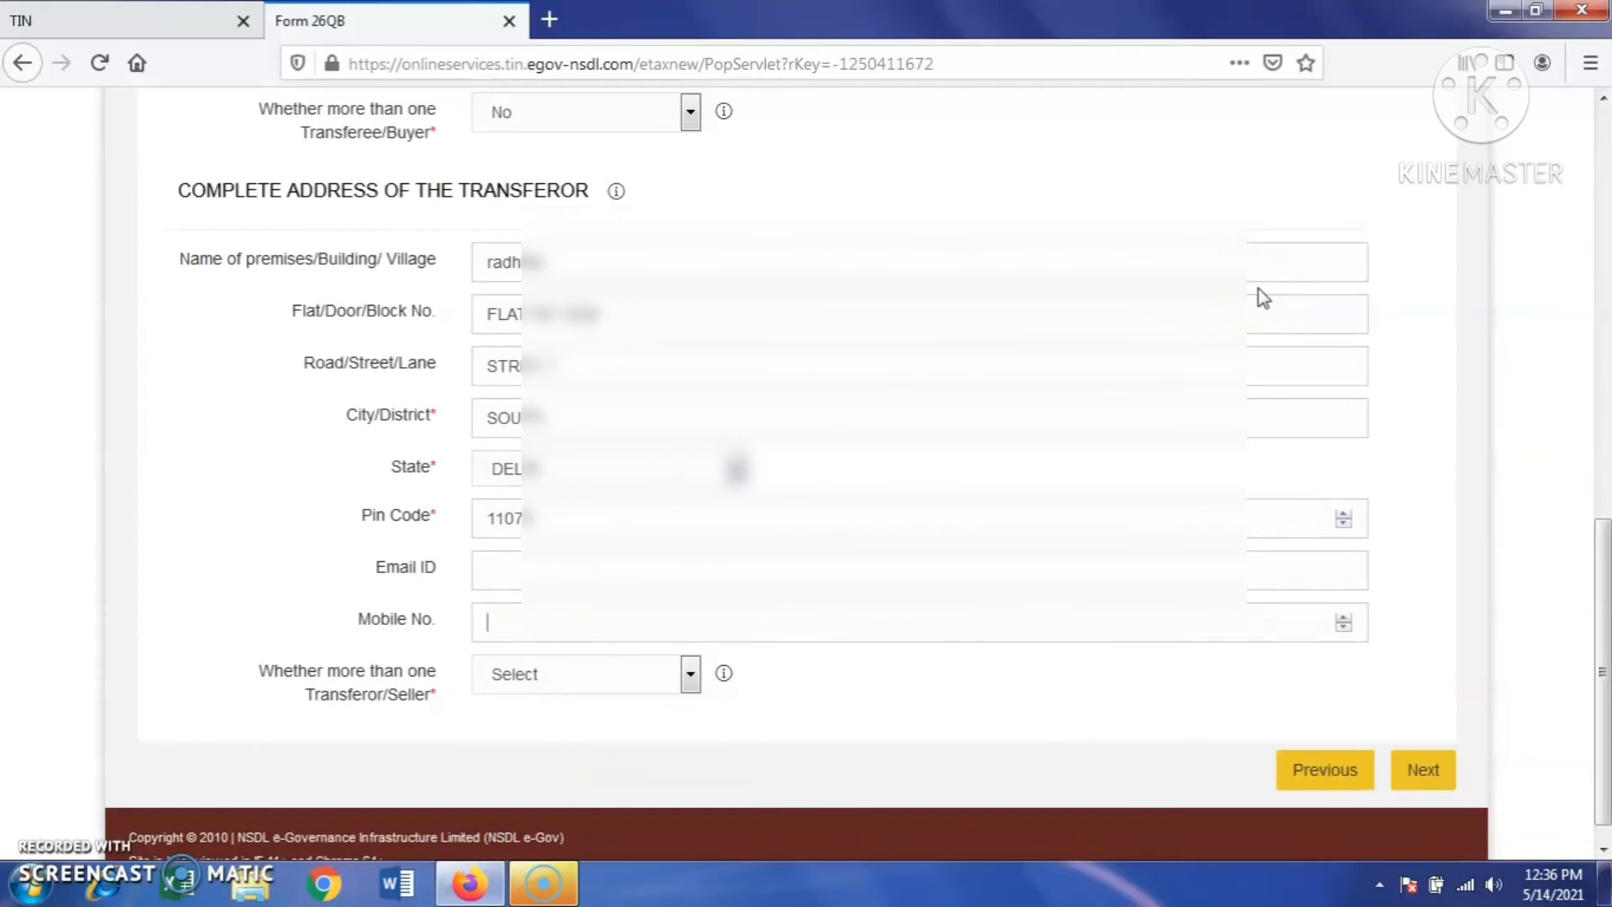
pyautogui.click(690, 674)
pyautogui.click(626, 768)
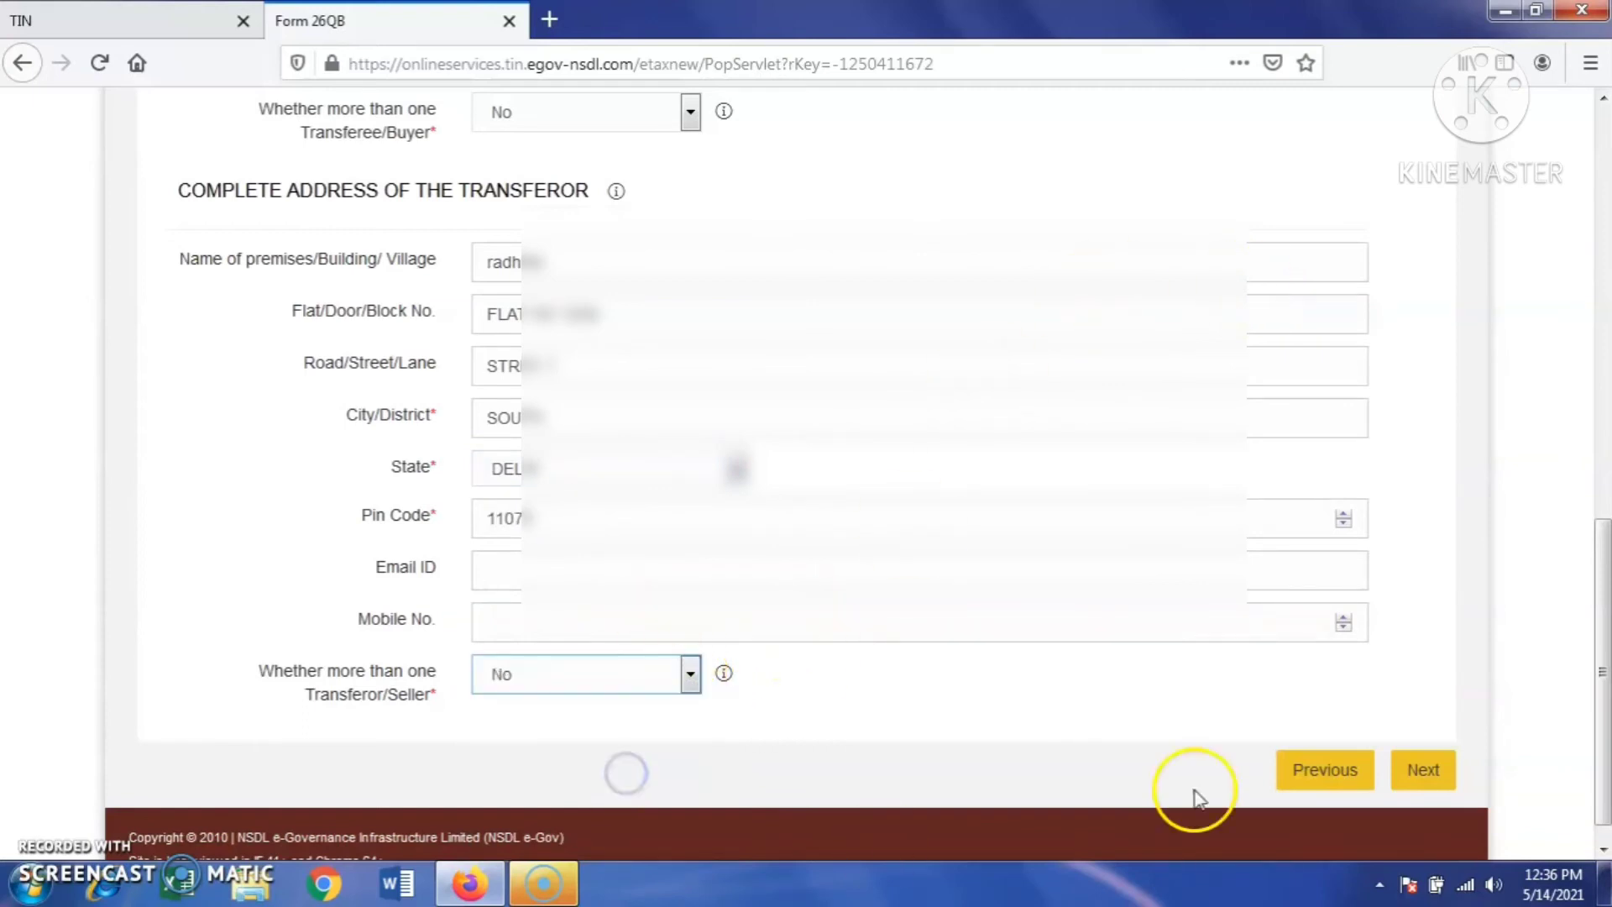
pyautogui.click(616, 319)
pyautogui.click(596, 399)
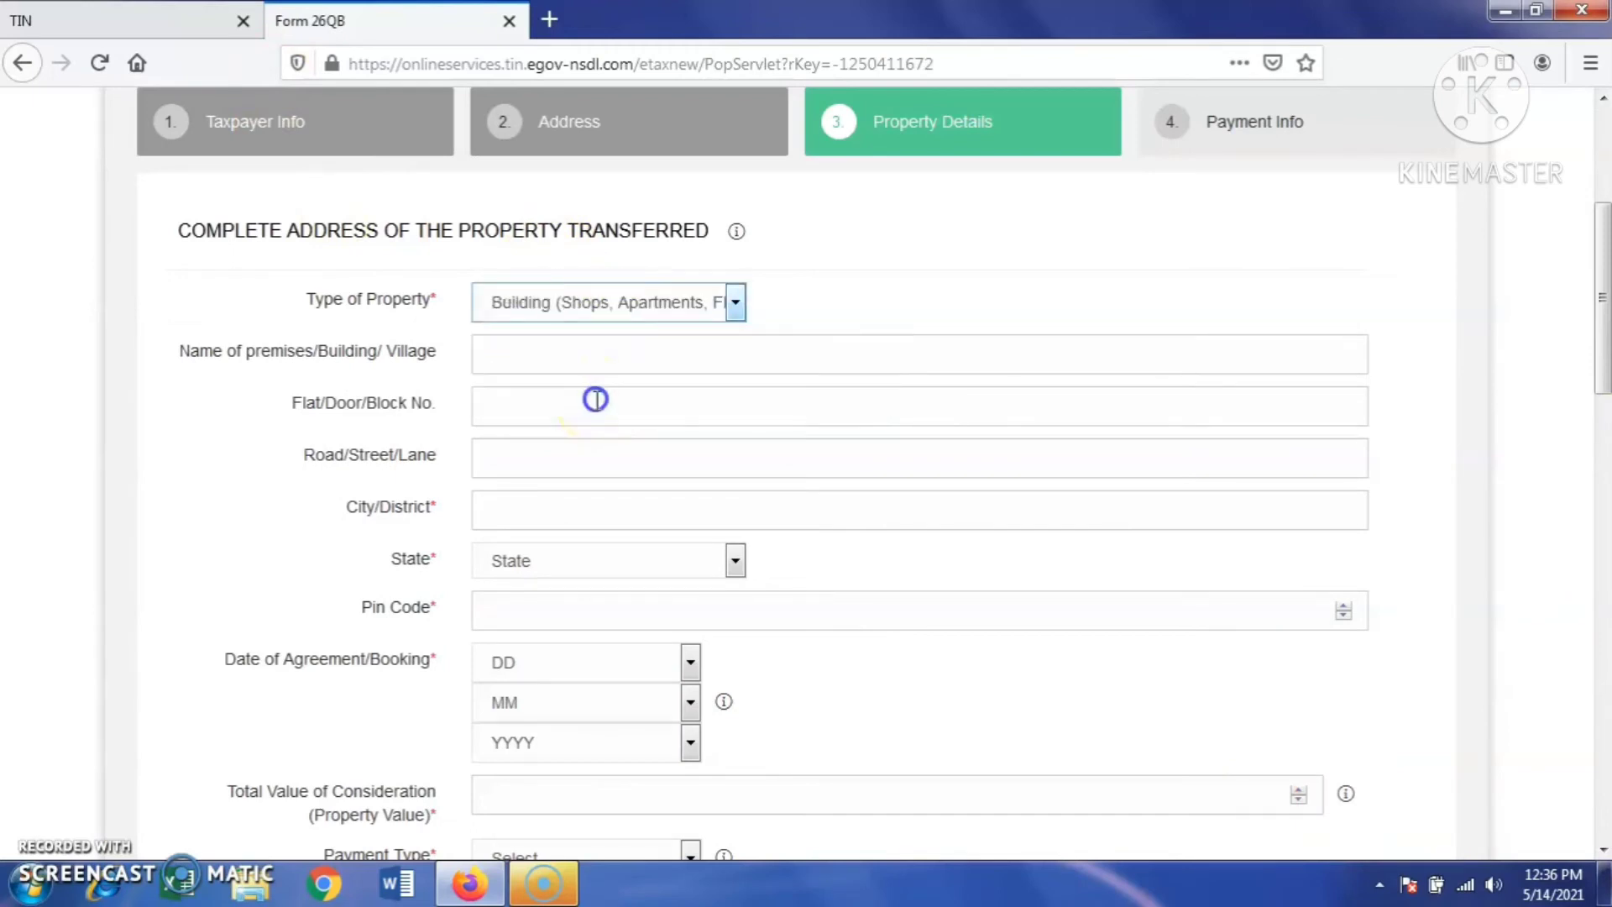
# - Enter the property's premises name, flat number, road and city
pyautogui.click(543, 361)
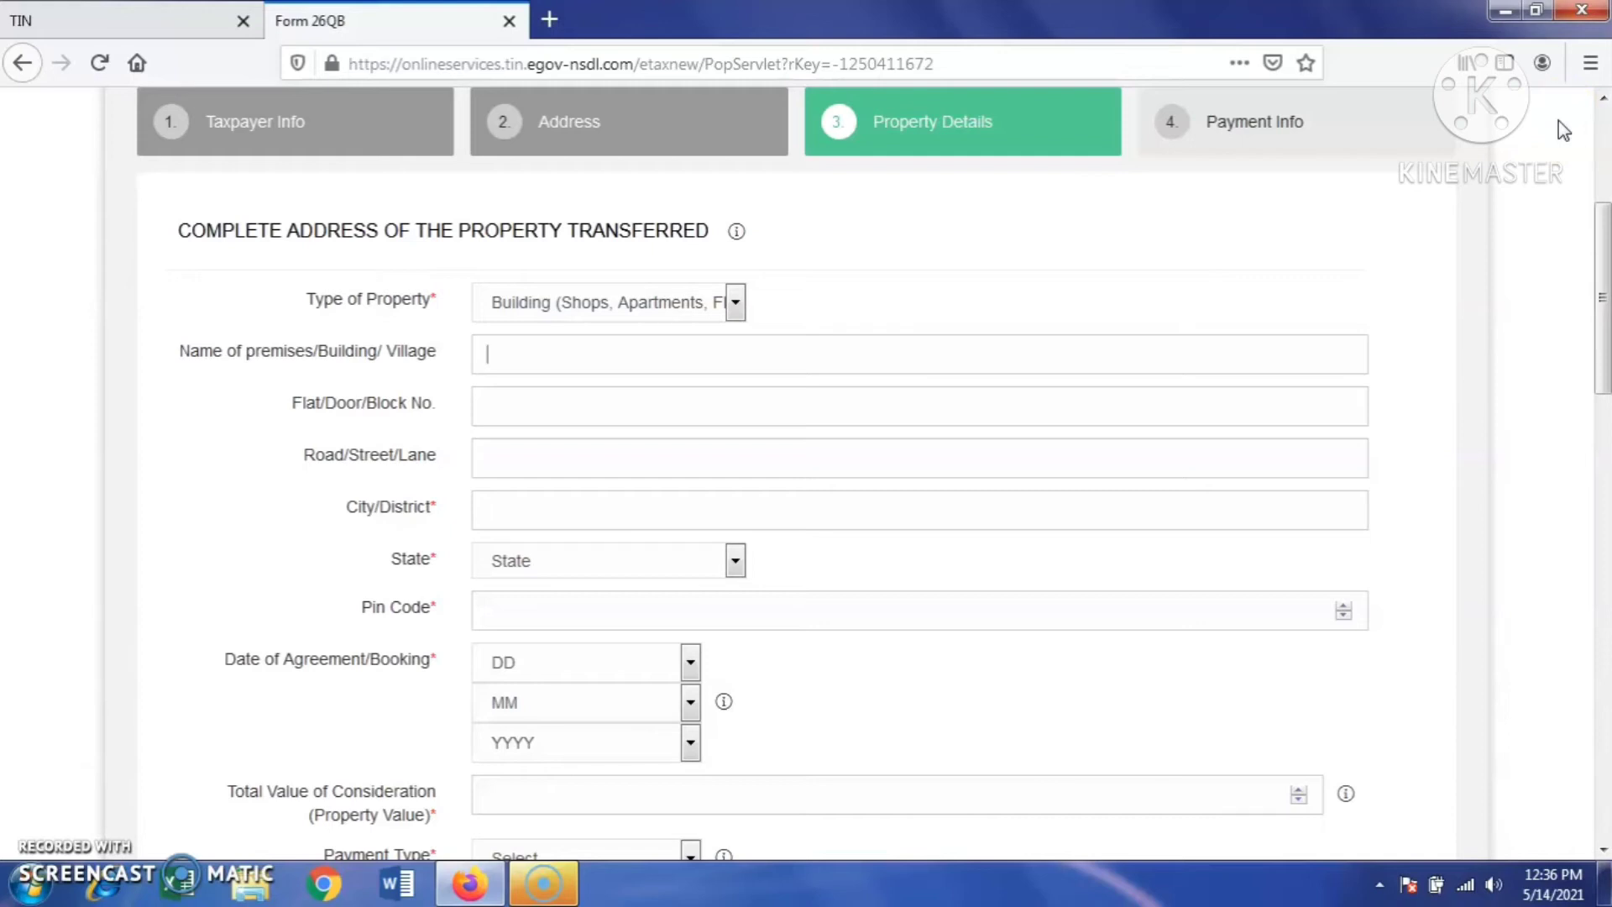
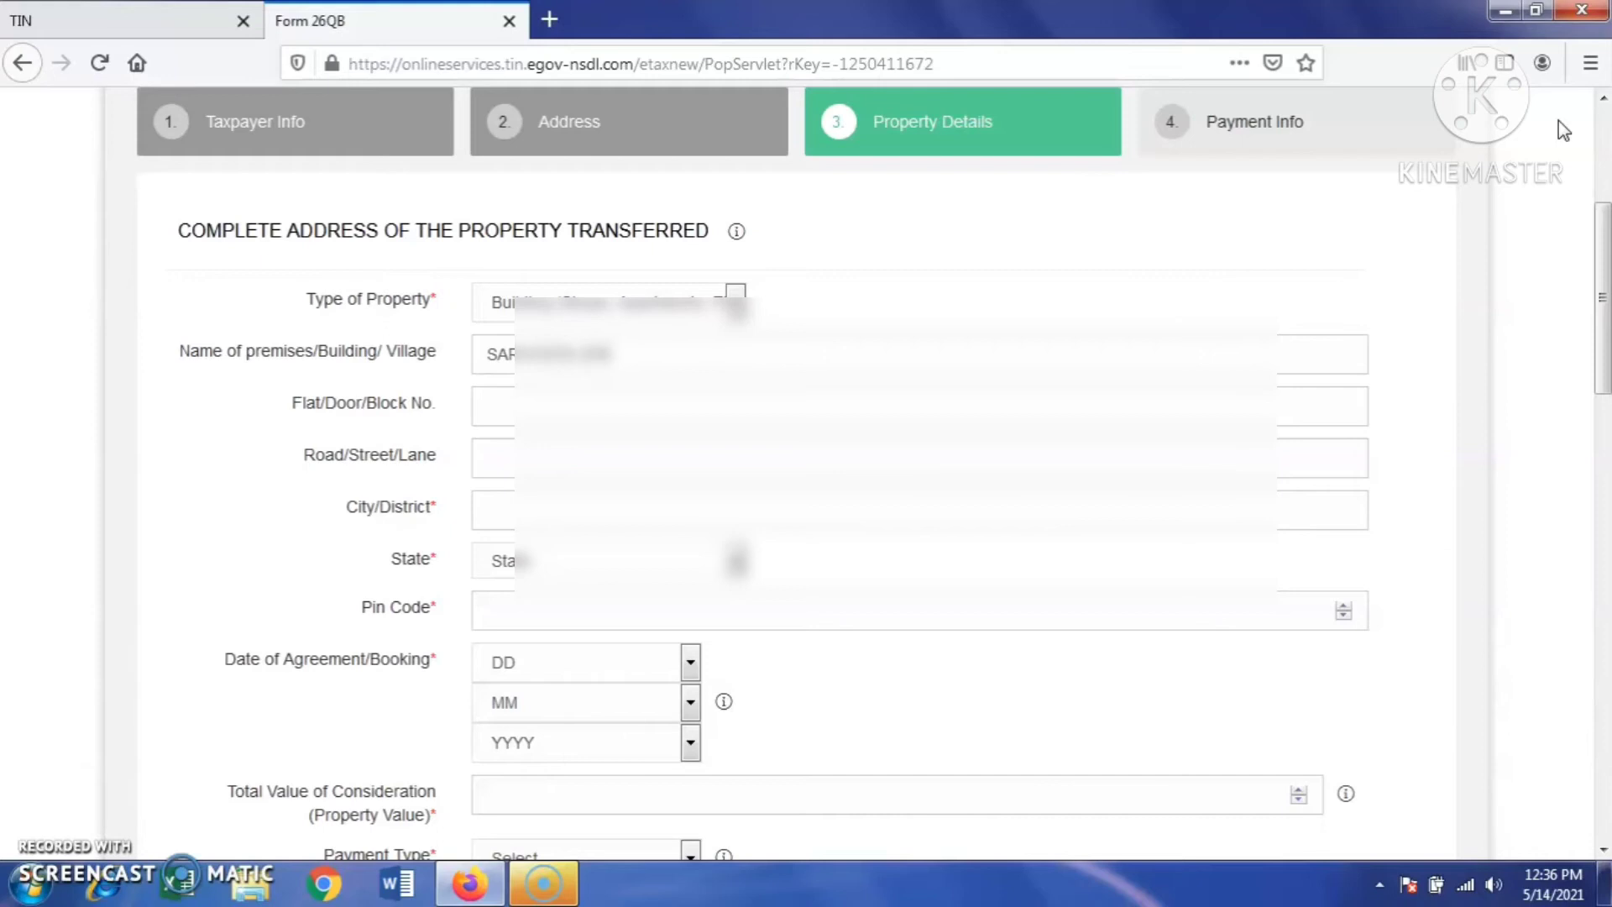
pyautogui.press('Tab')
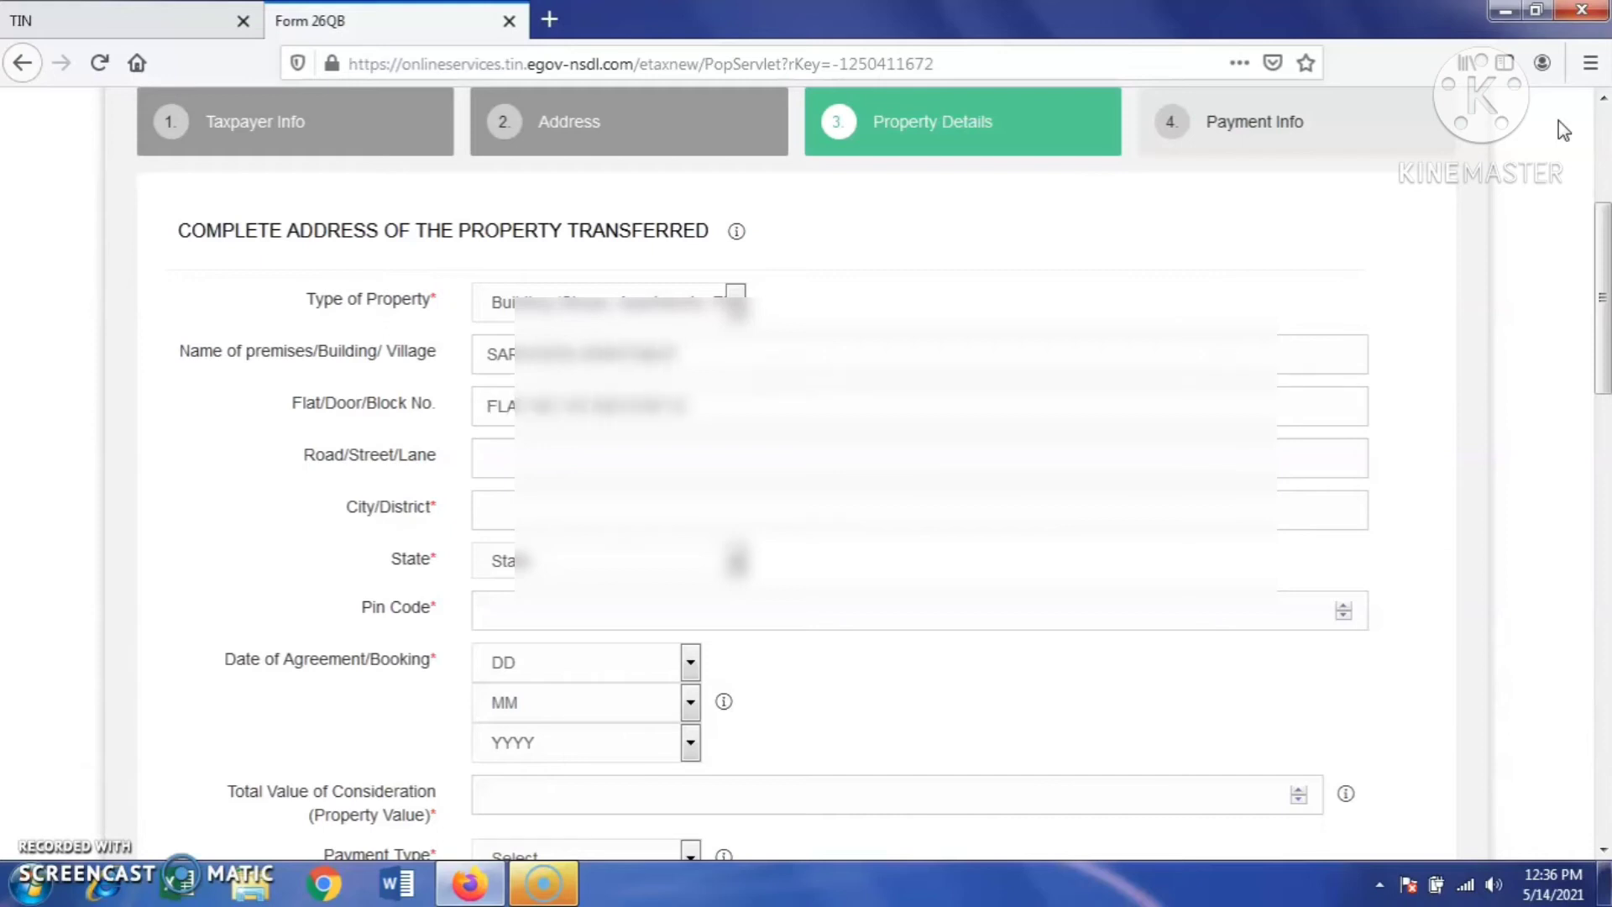
pyautogui.press('Tab')
pyautogui.press('Tab')
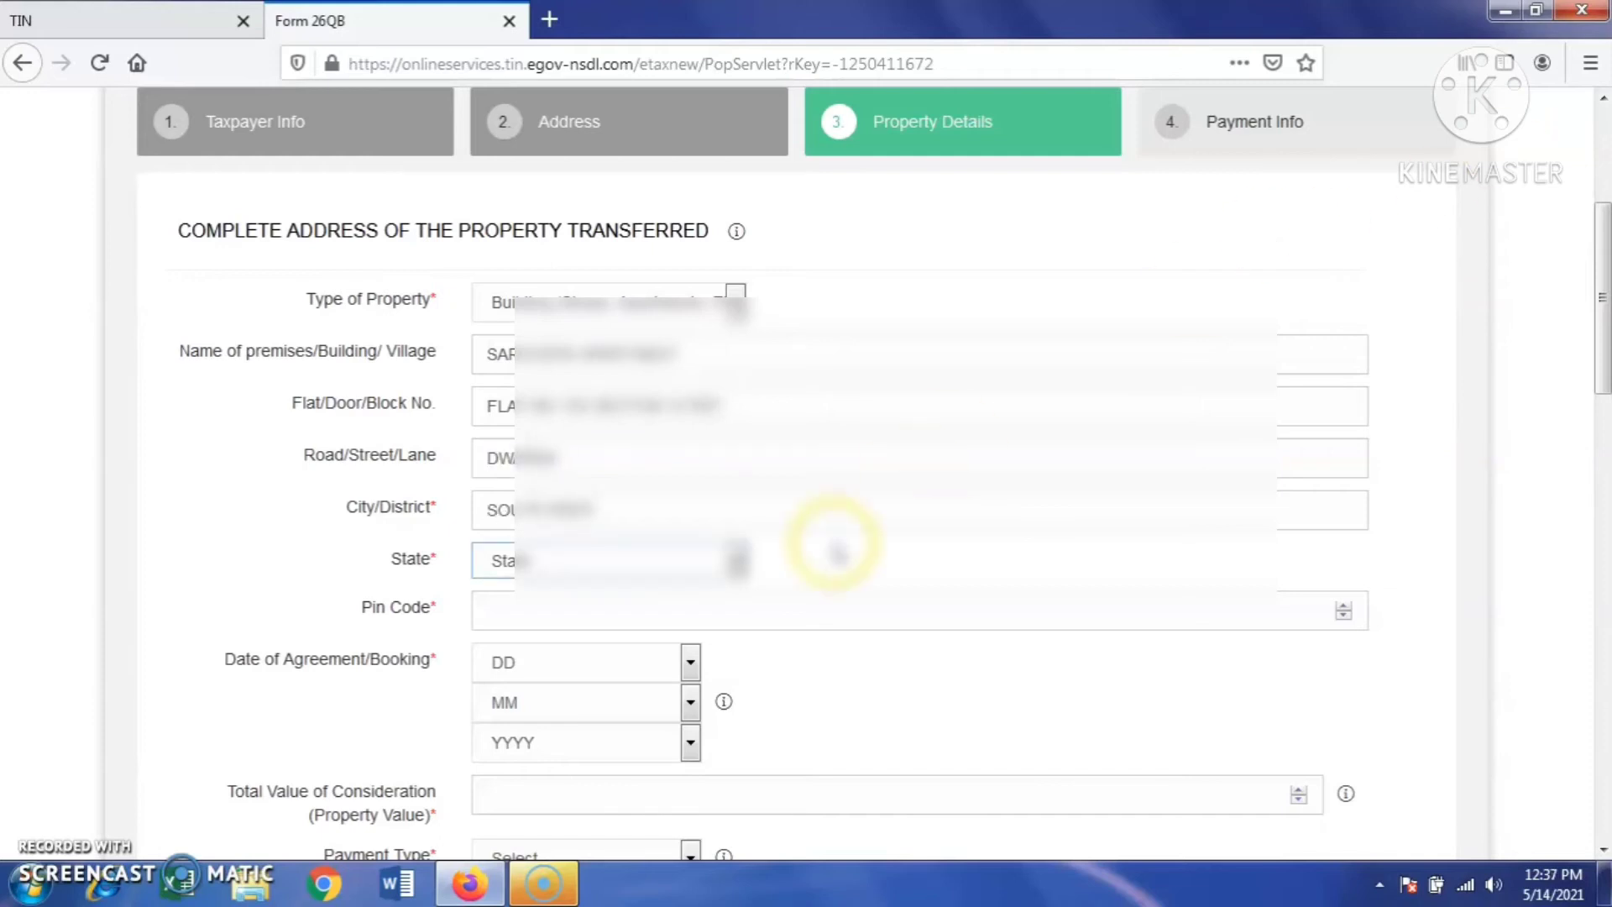
# - Set the property's state to DELHI and enter its pin code
pyautogui.click(731, 558)
pyautogui.click(587, 372)
pyautogui.click(534, 623)
pyautogui.write('110078')
pyautogui.scroll(-3, 1436, 403)
# - Set the agreement date to 5 Feb 2021
pyautogui.click(690, 421)
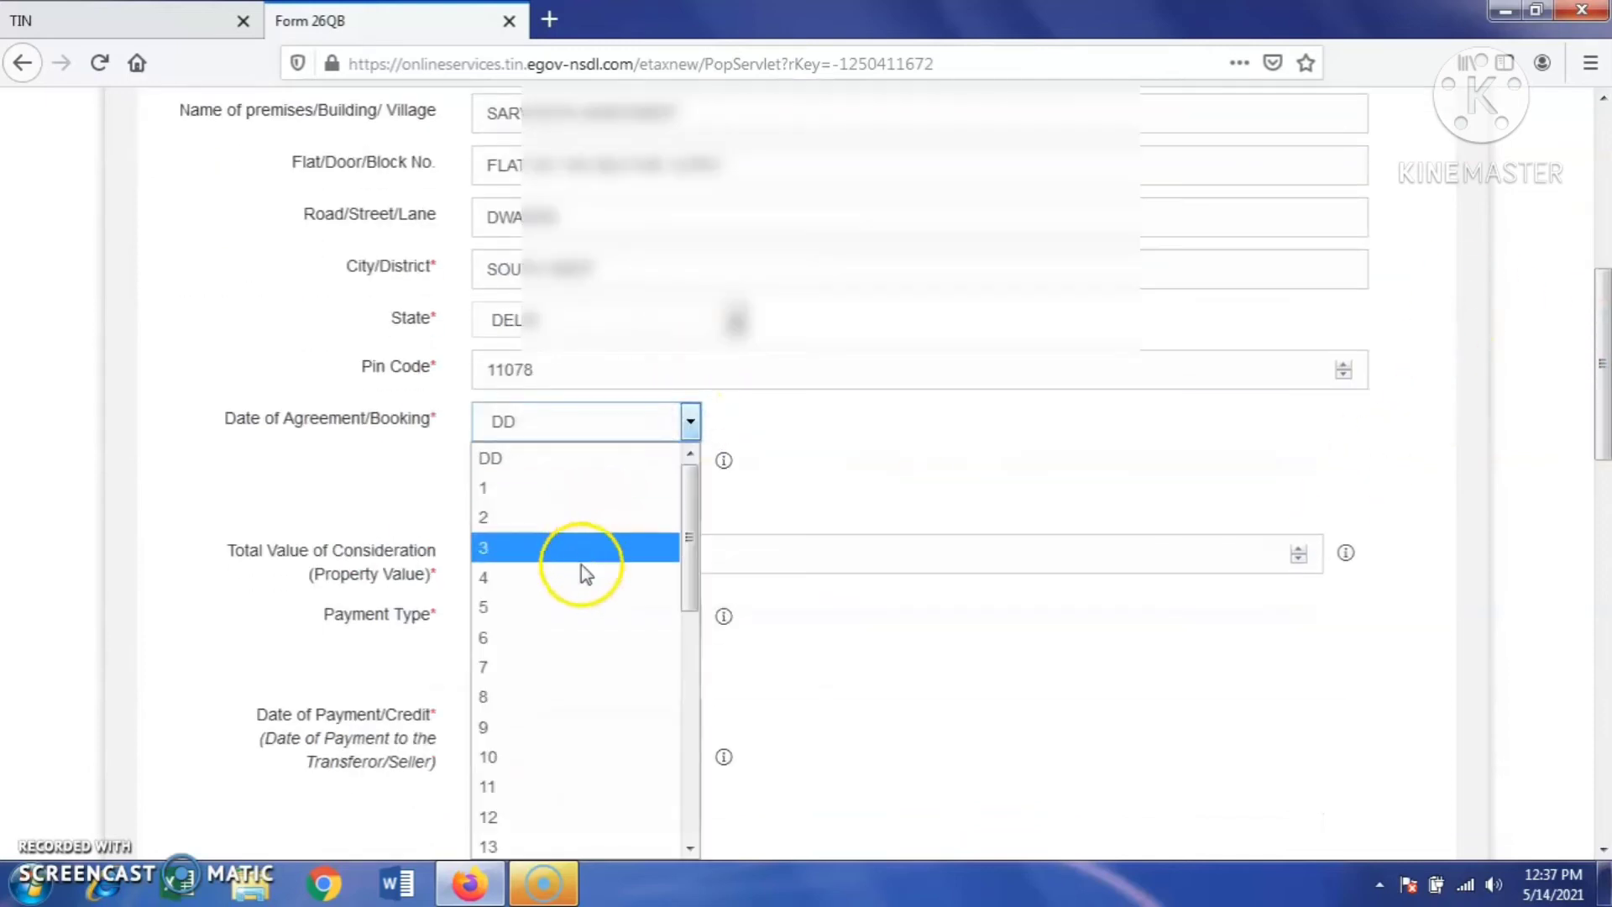
pyautogui.click(583, 607)
pyautogui.click(691, 461)
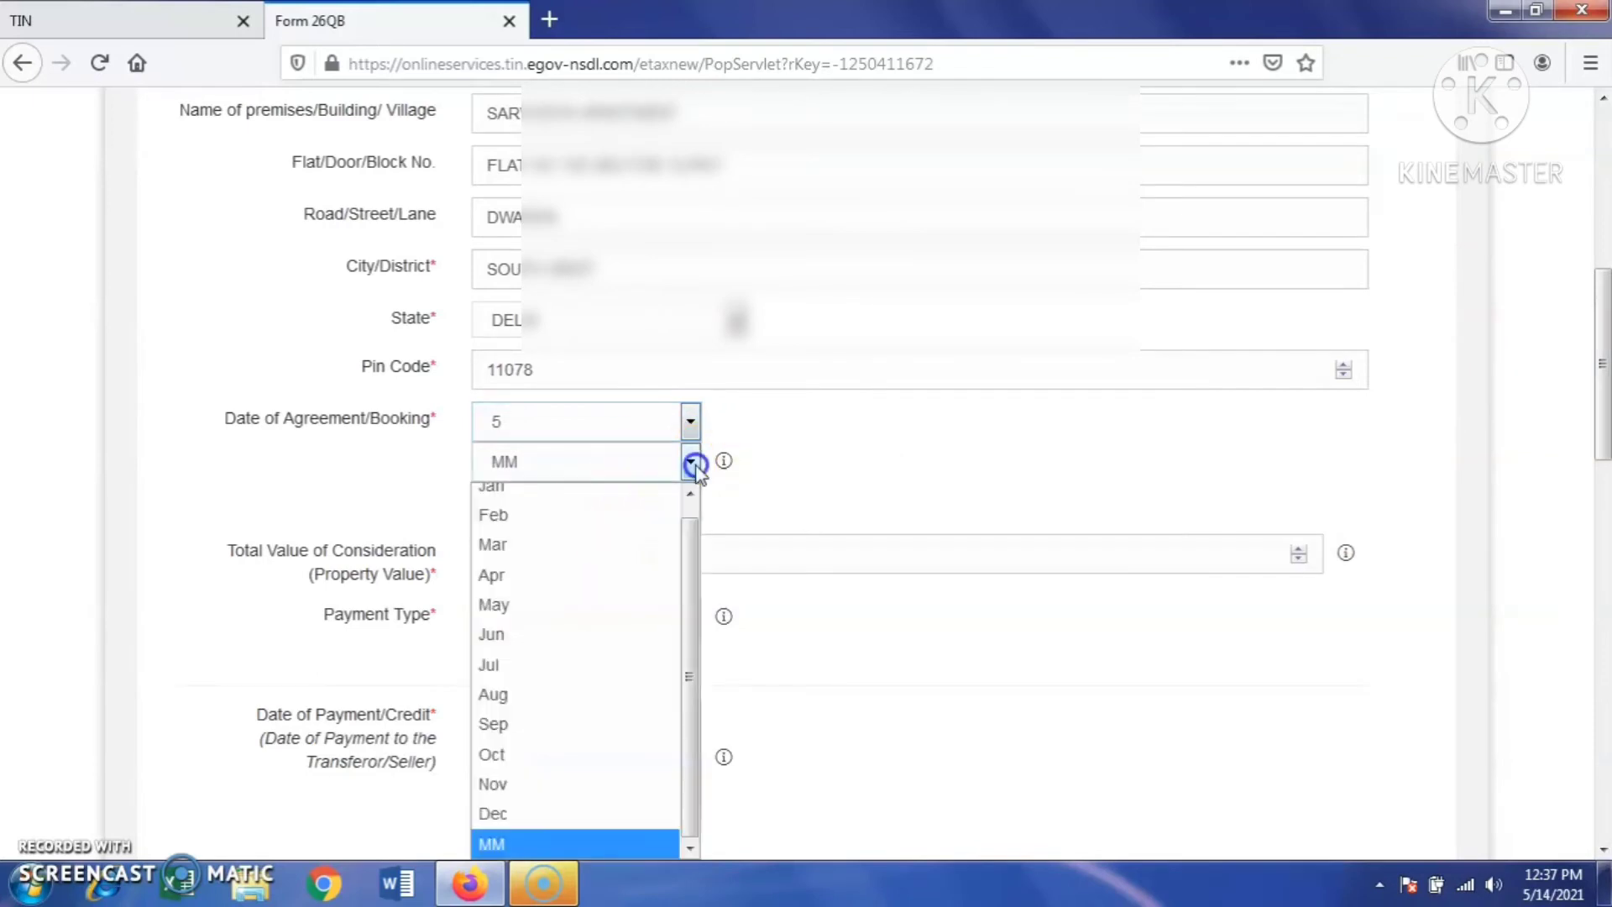
pyautogui.click(536, 525)
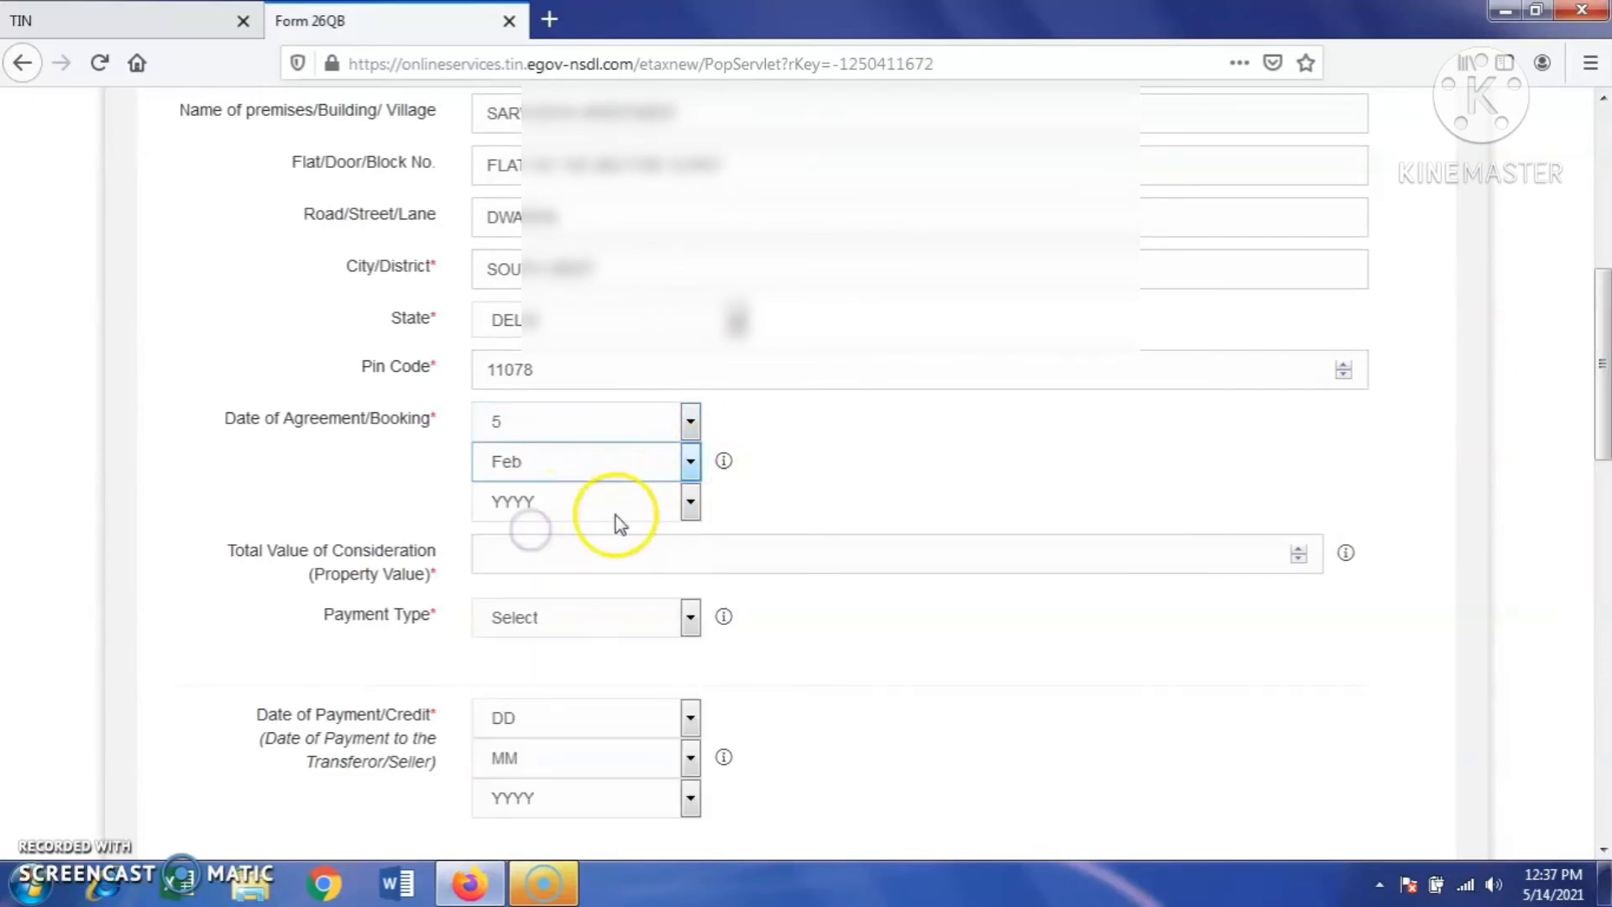
pyautogui.click(687, 502)
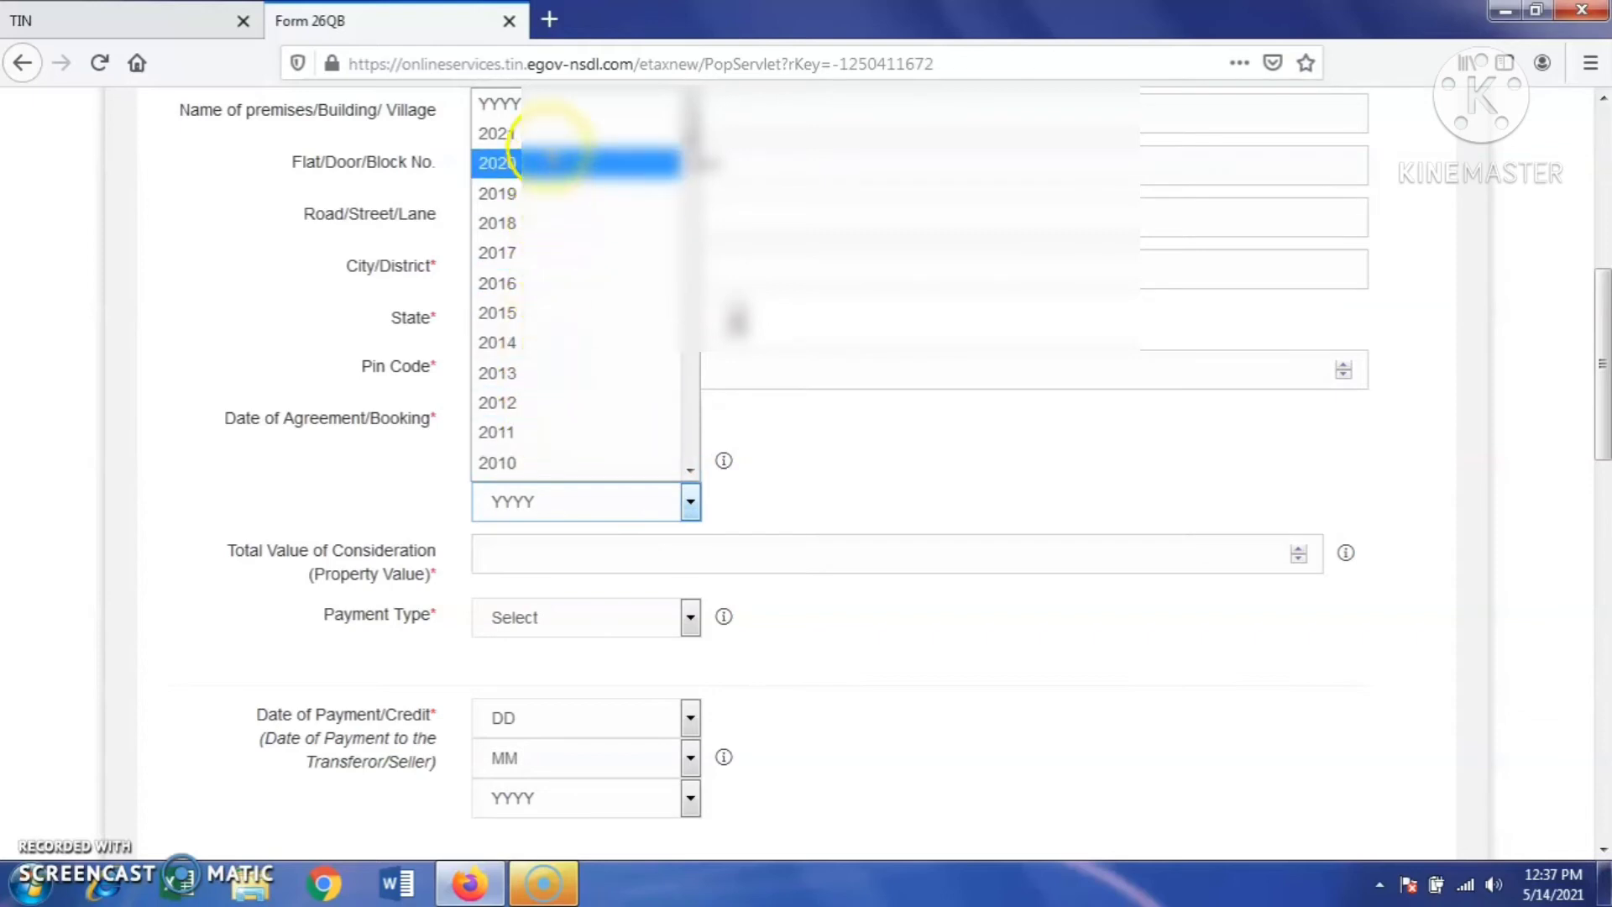
pyautogui.click(542, 133)
pyautogui.scroll(-3, 685, 508)
# - Enter 6000000 as the total property value and choose Lumpsum payment type
pyautogui.click(521, 314)
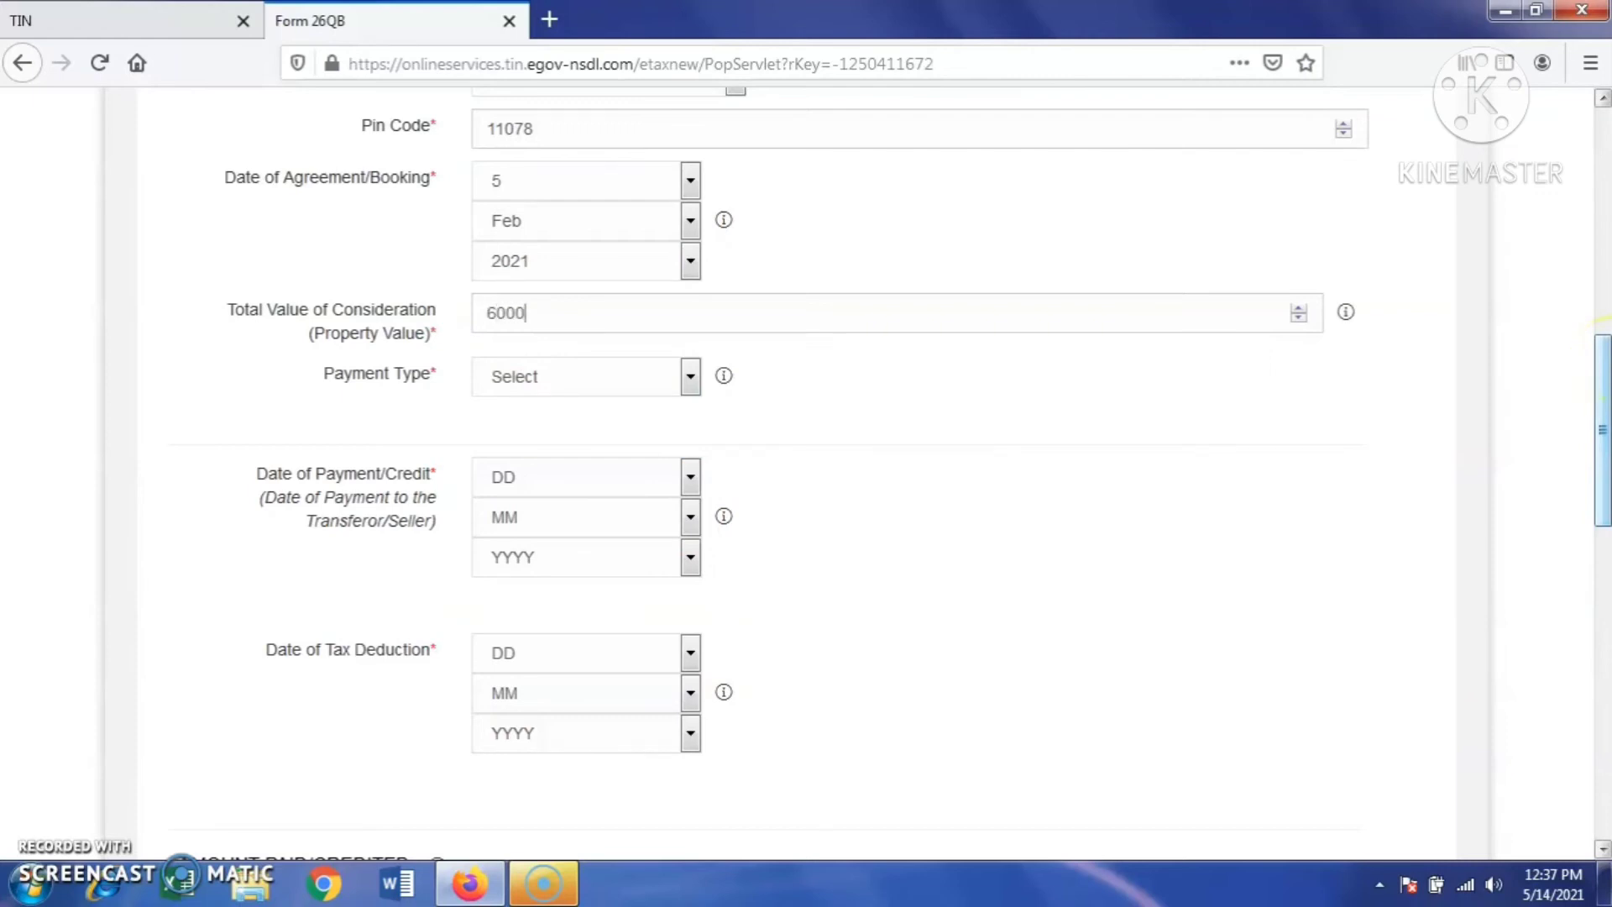
pyautogui.click(687, 376)
pyautogui.click(622, 445)
pyautogui.scroll(-3, 1011, 472)
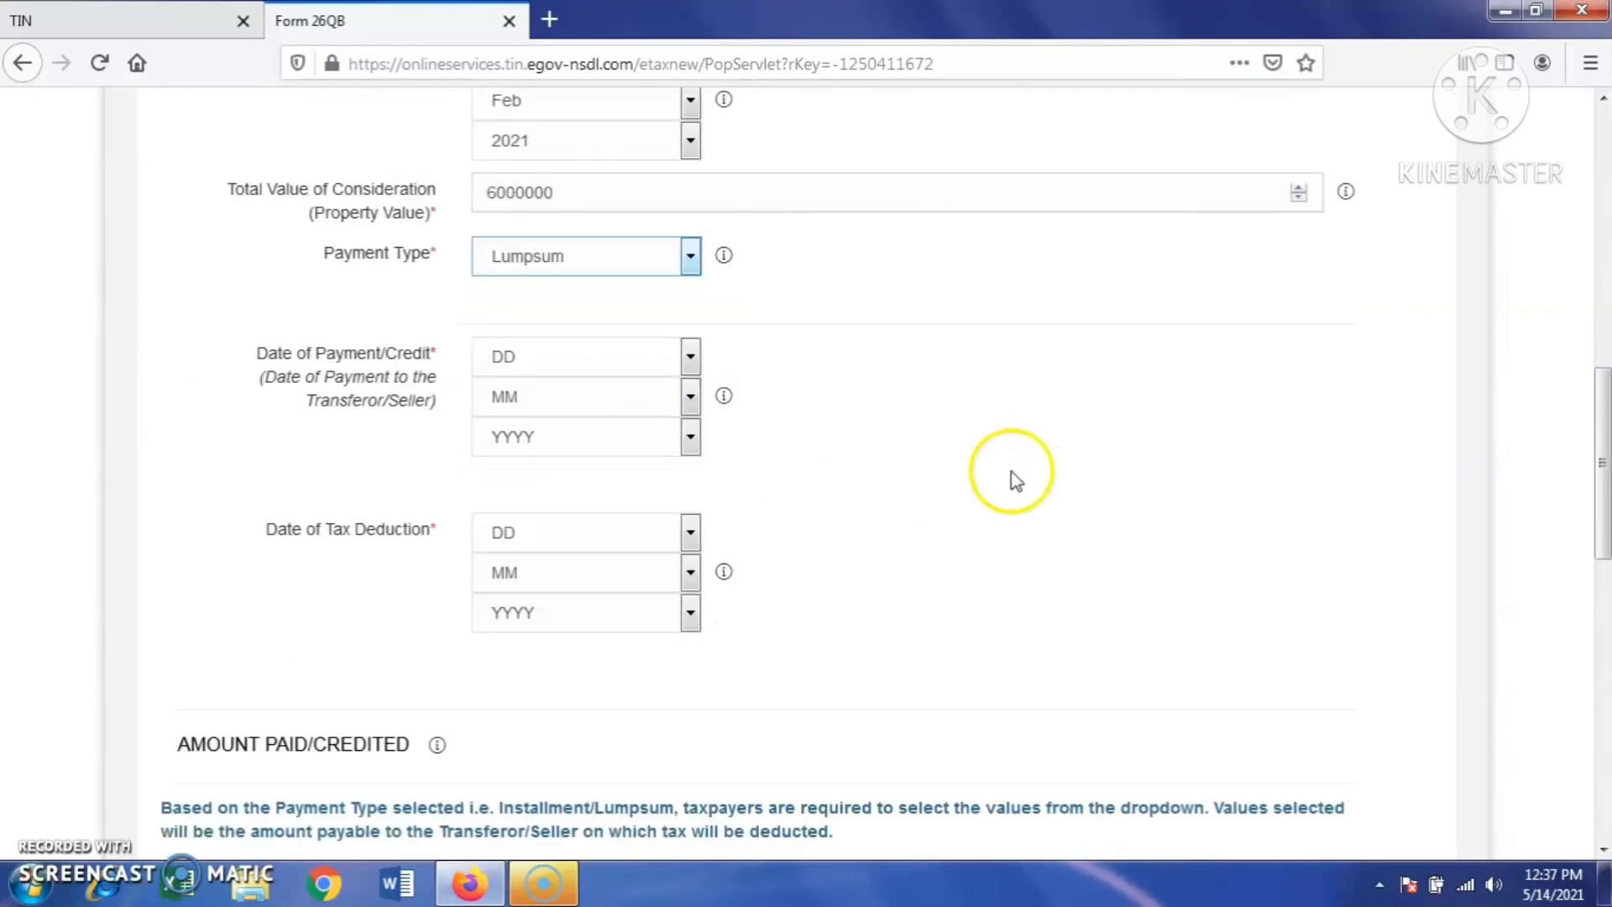
pyautogui.scroll(3, 868, 400)
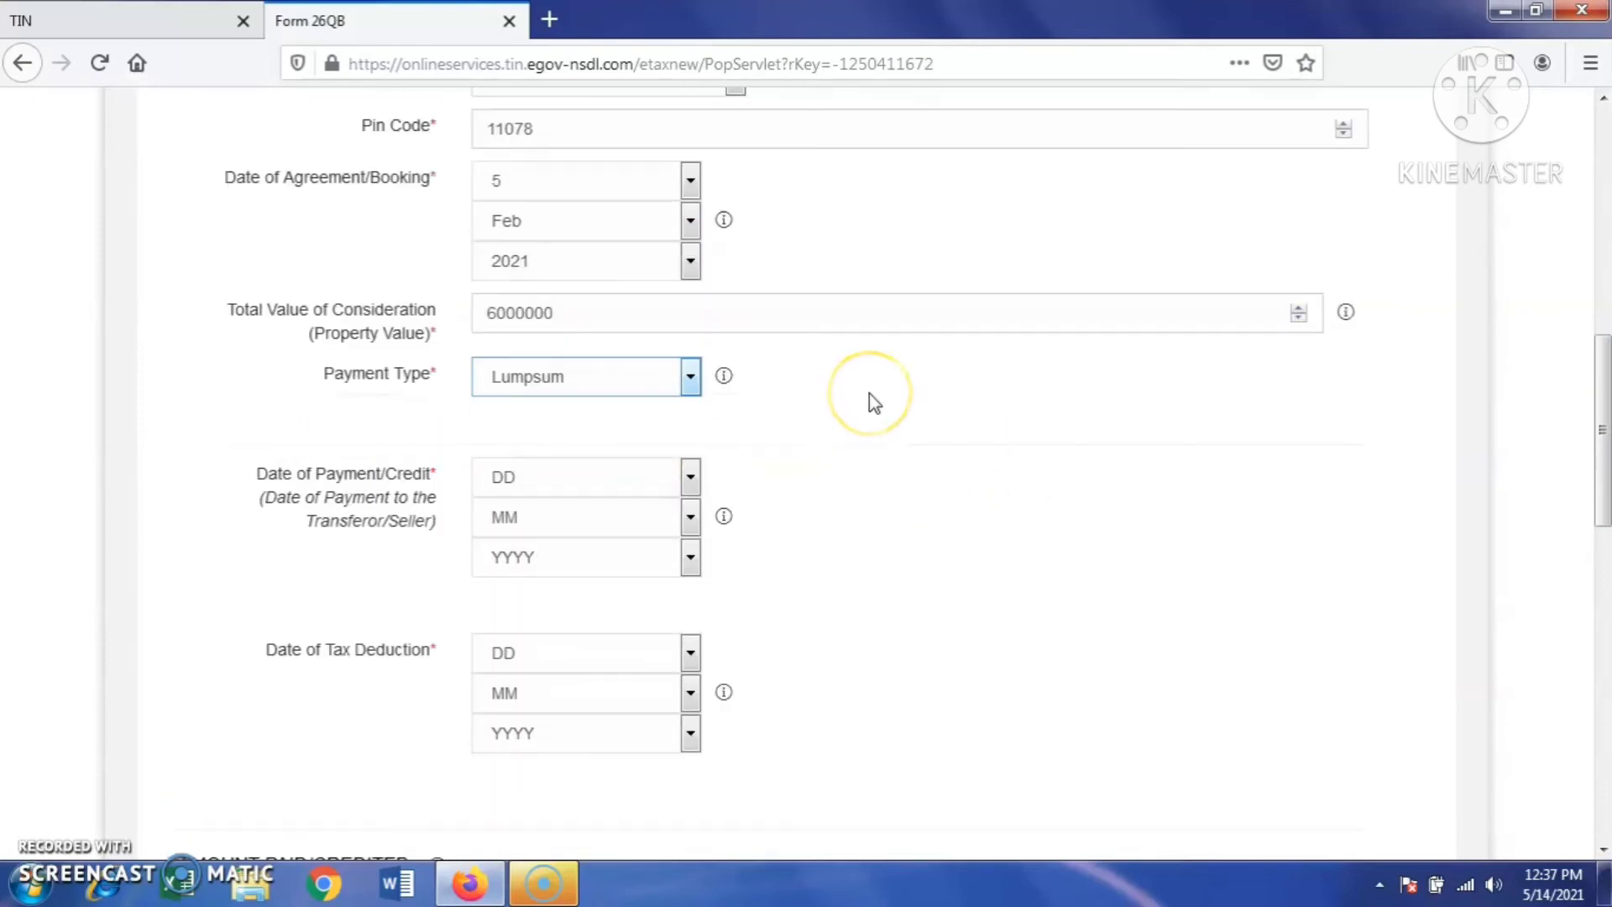
pyautogui.scroll(-6, 798, 430)
# - Set the payment date to 14 May 2021
pyautogui.click(690, 237)
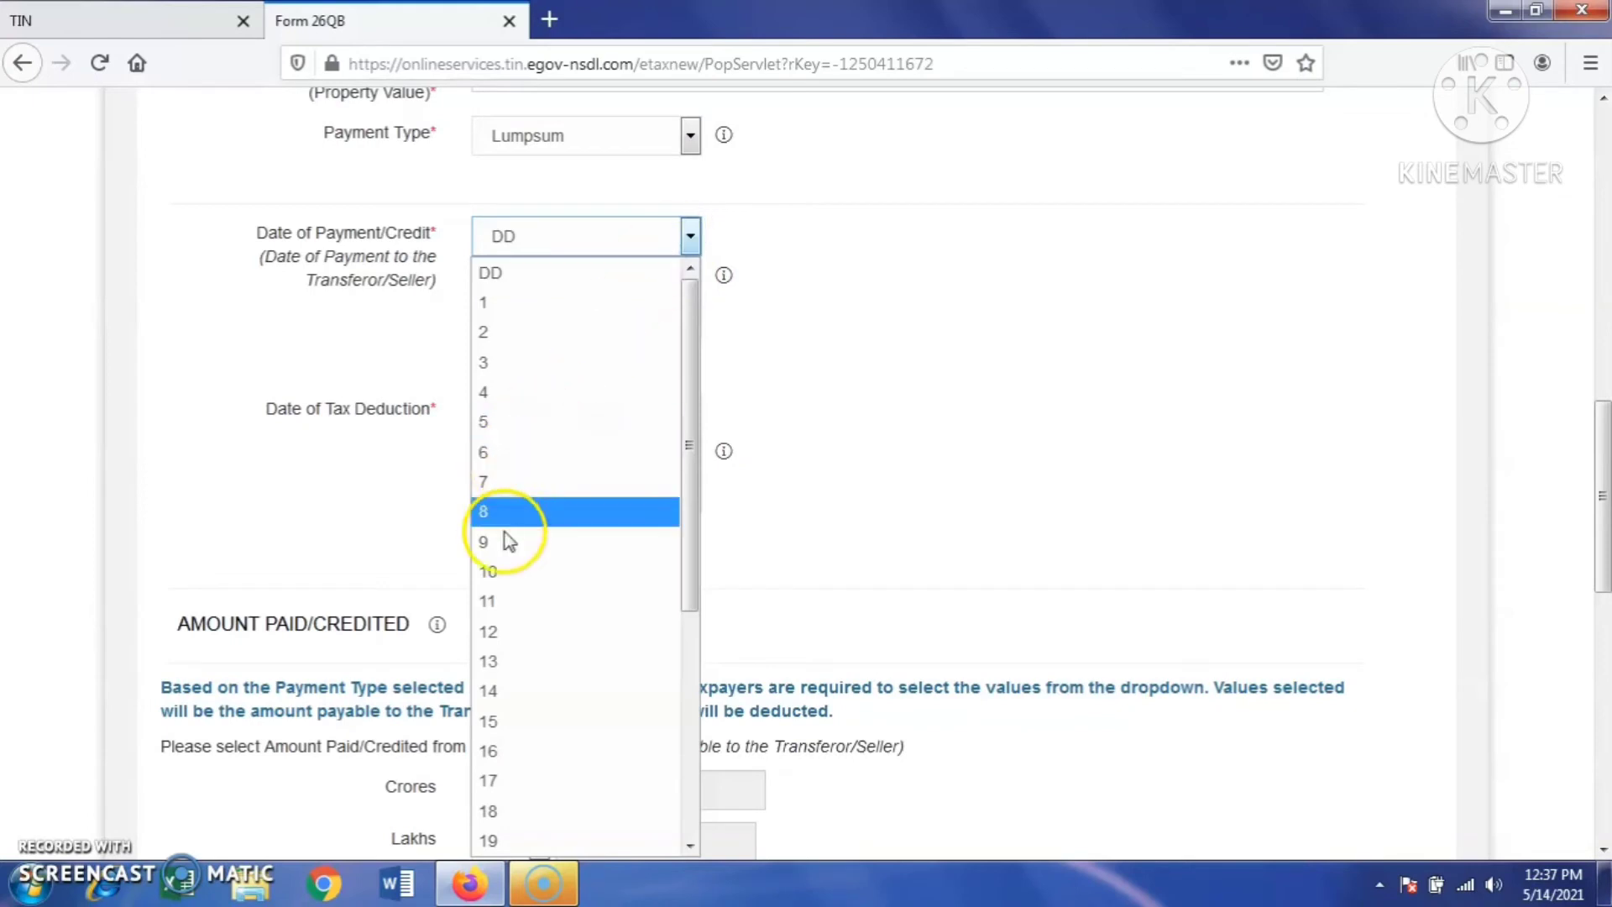
pyautogui.click(509, 691)
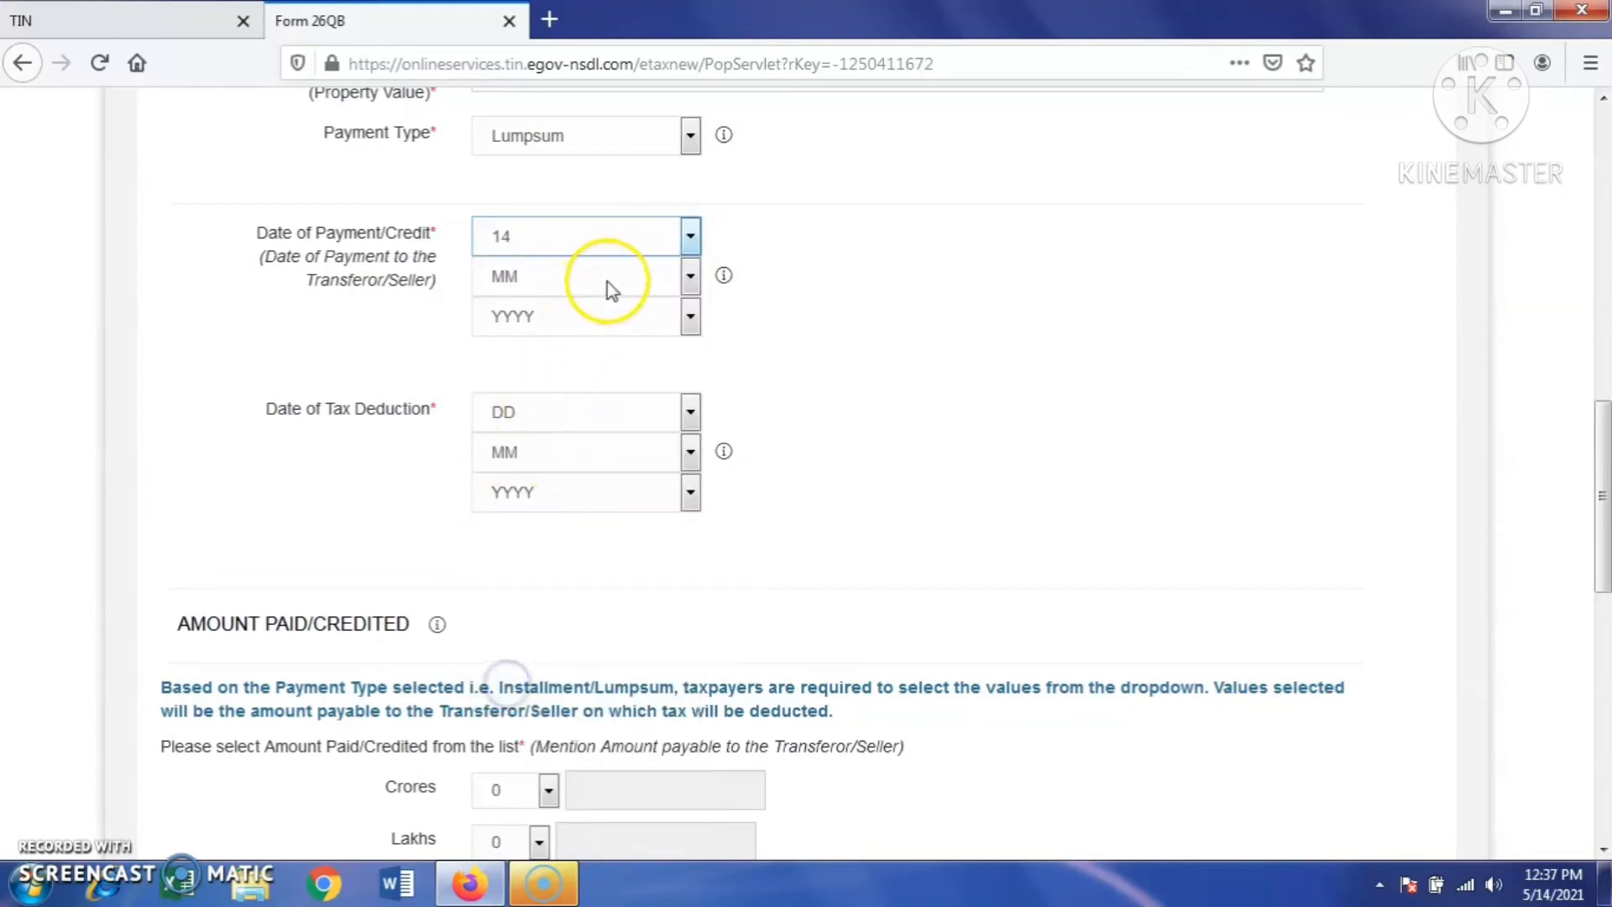
pyautogui.click(689, 277)
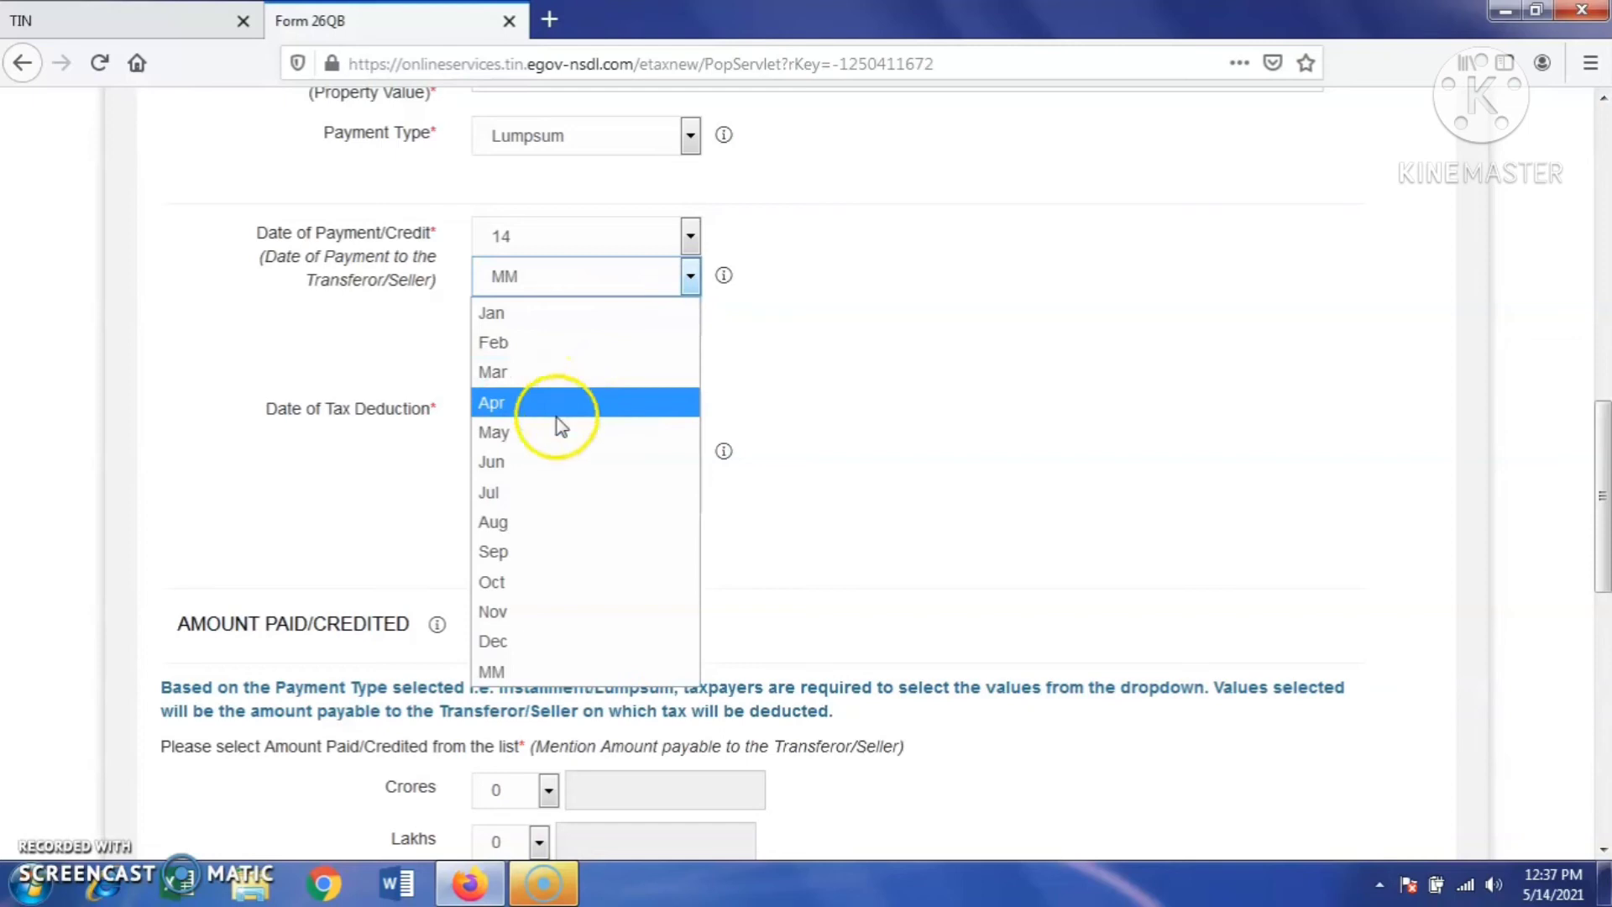
pyautogui.click(556, 428)
pyautogui.click(662, 317)
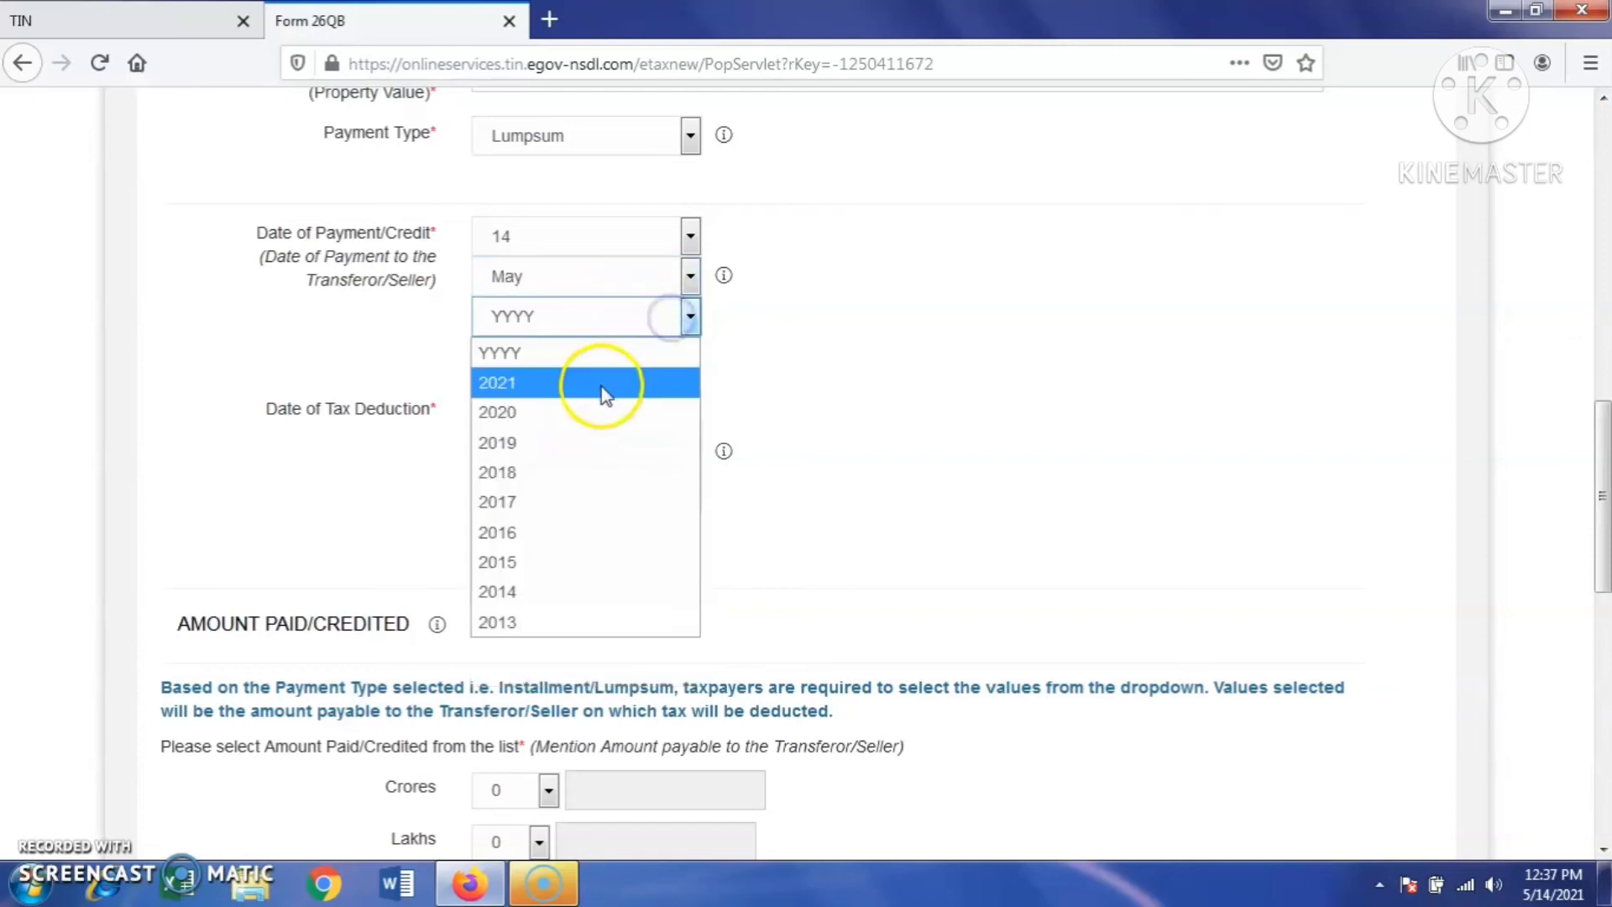
pyautogui.click(587, 383)
# - Set the tax deduction date to 14 May 2021
pyautogui.click(670, 424)
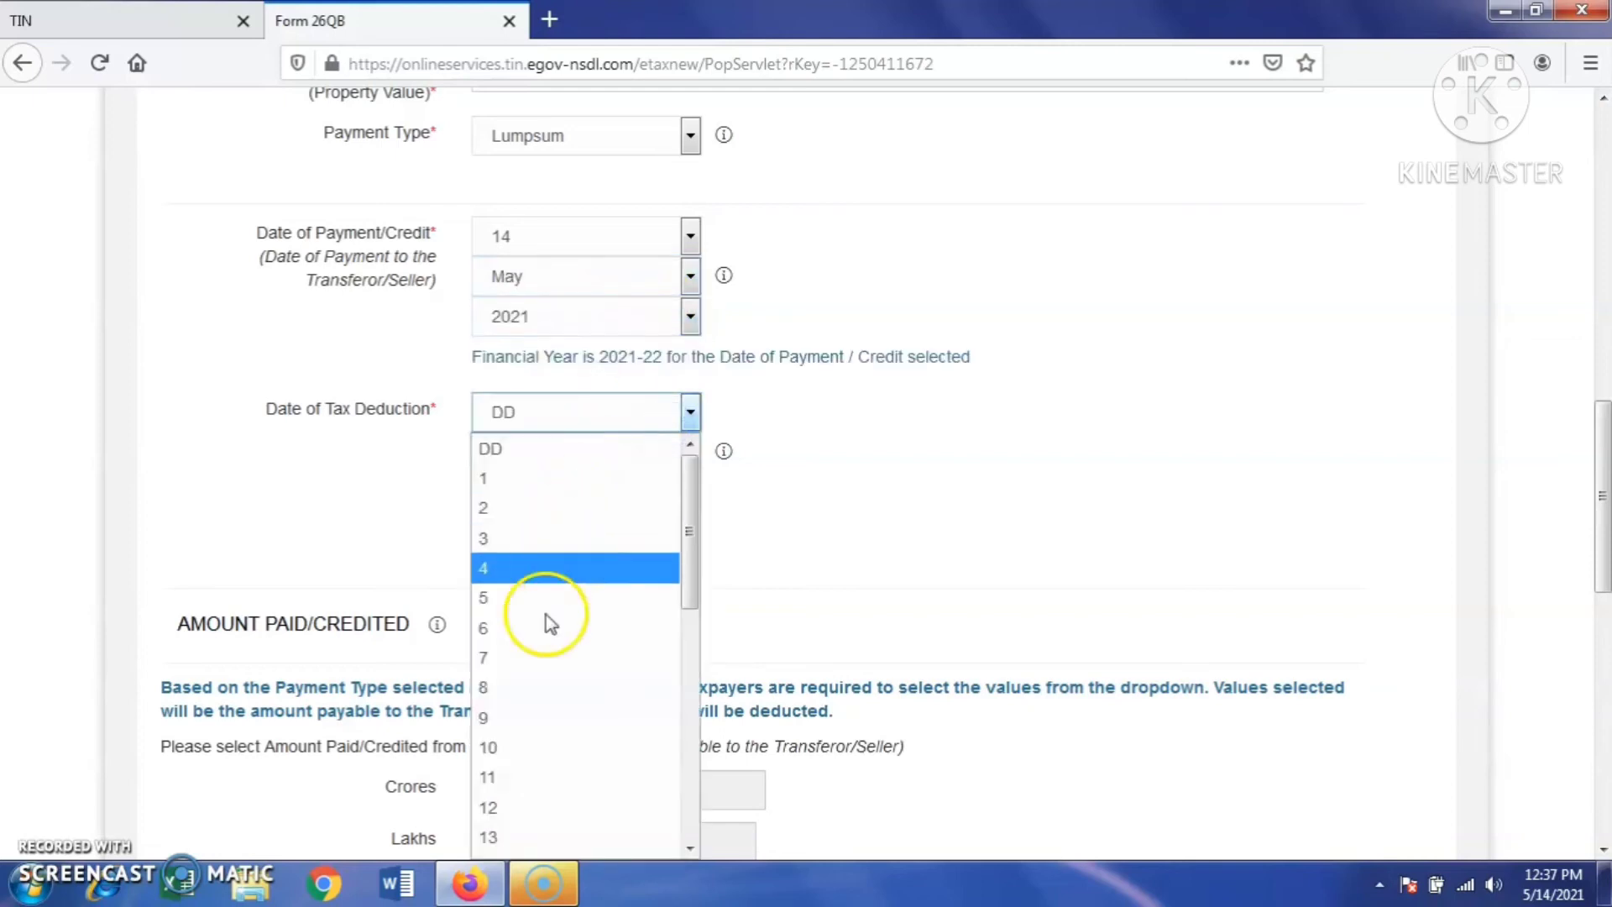
pyautogui.scroll(-1, 534, 697)
pyautogui.scroll(-1, 535, 697)
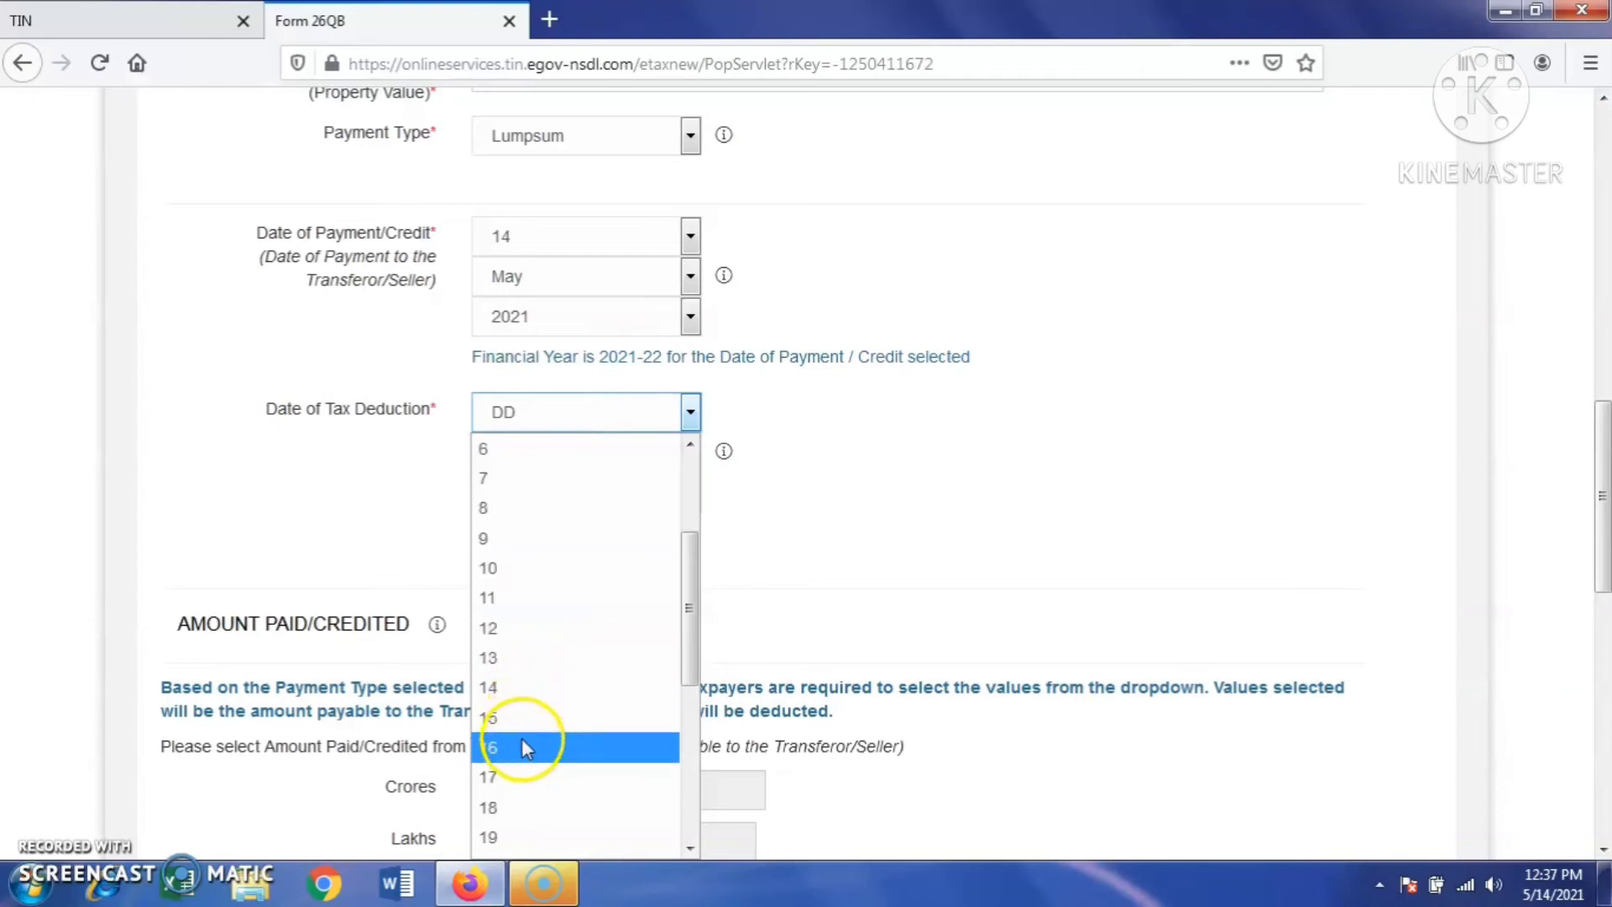
pyautogui.click(514, 685)
pyautogui.click(666, 445)
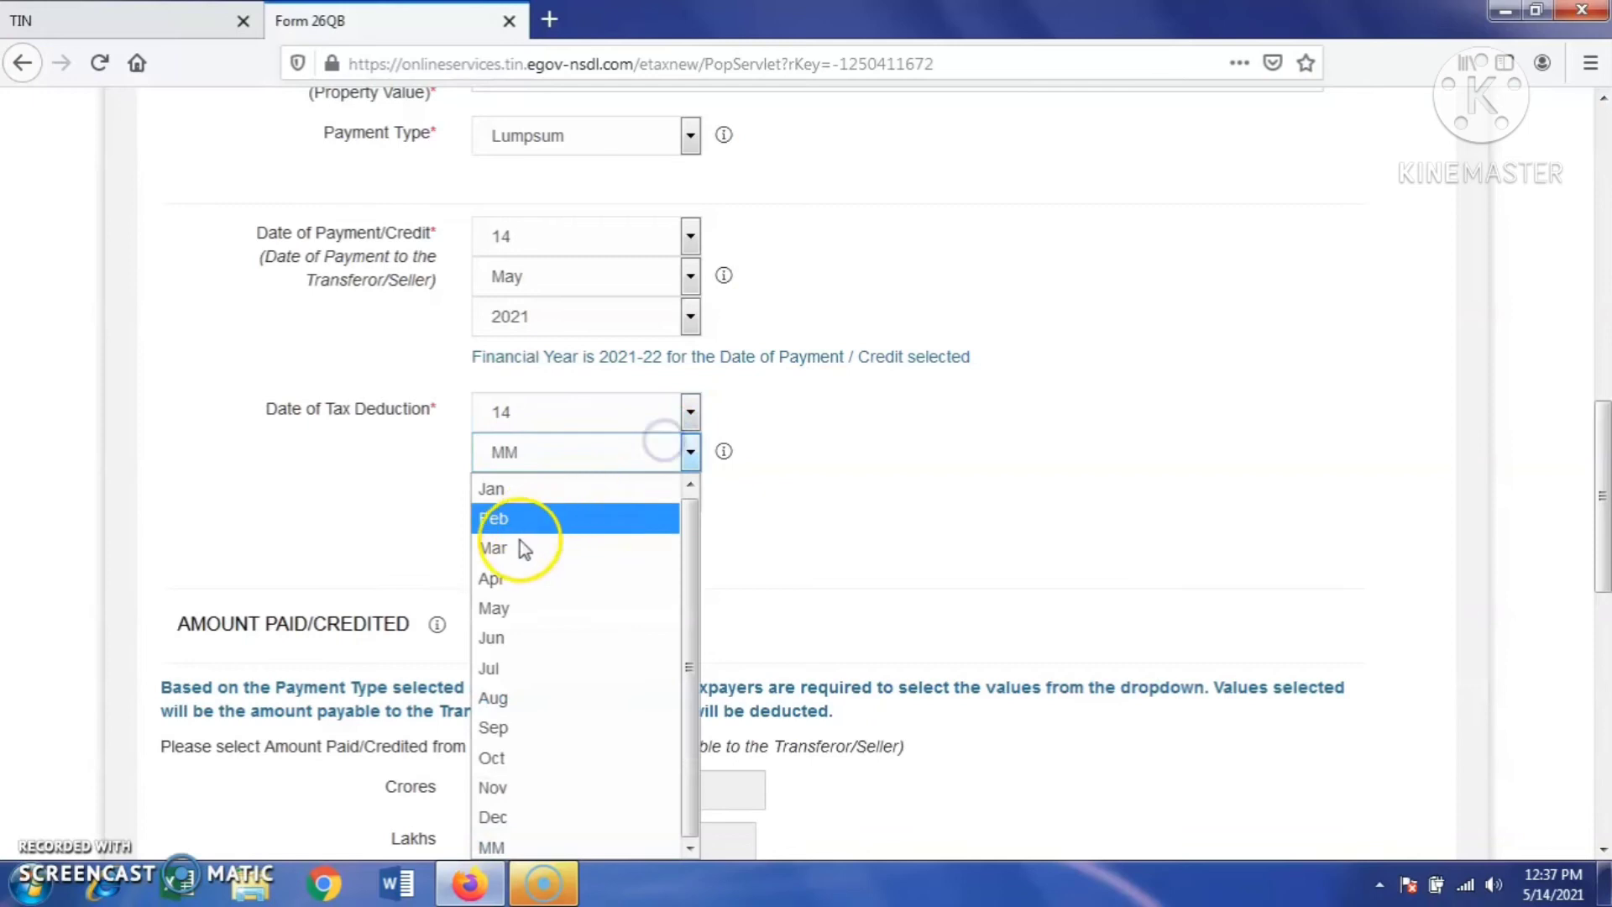
pyautogui.click(514, 609)
pyautogui.click(566, 498)
pyautogui.click(551, 557)
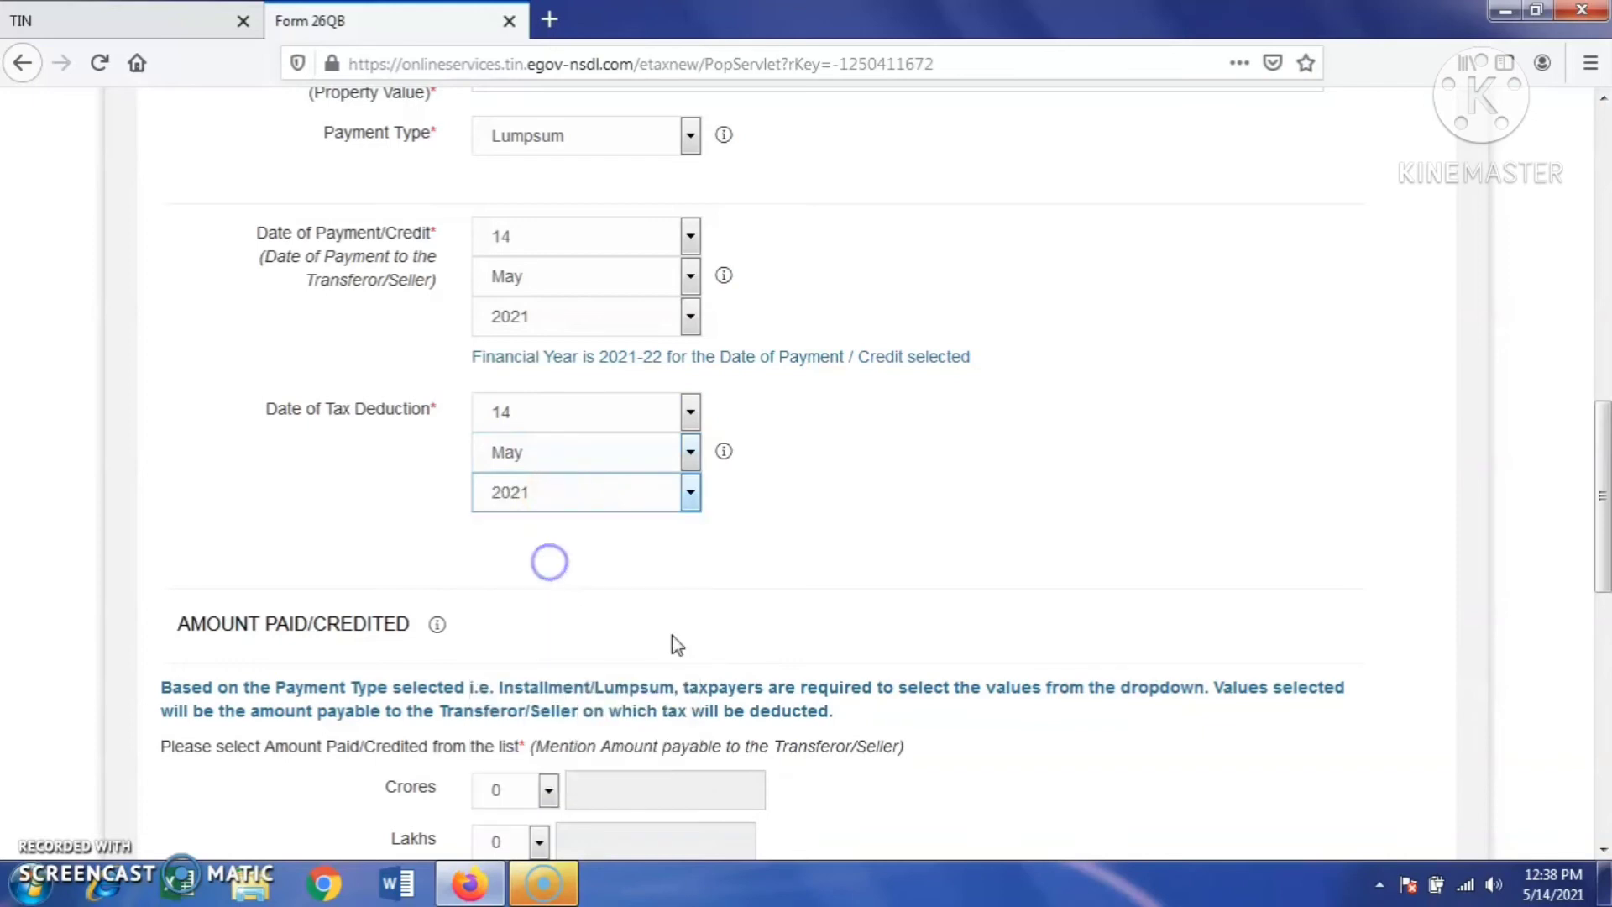
pyautogui.moveTo(1599, 542); pyautogui.dragTo(1602, 646)
pyautogui.click(537, 443)
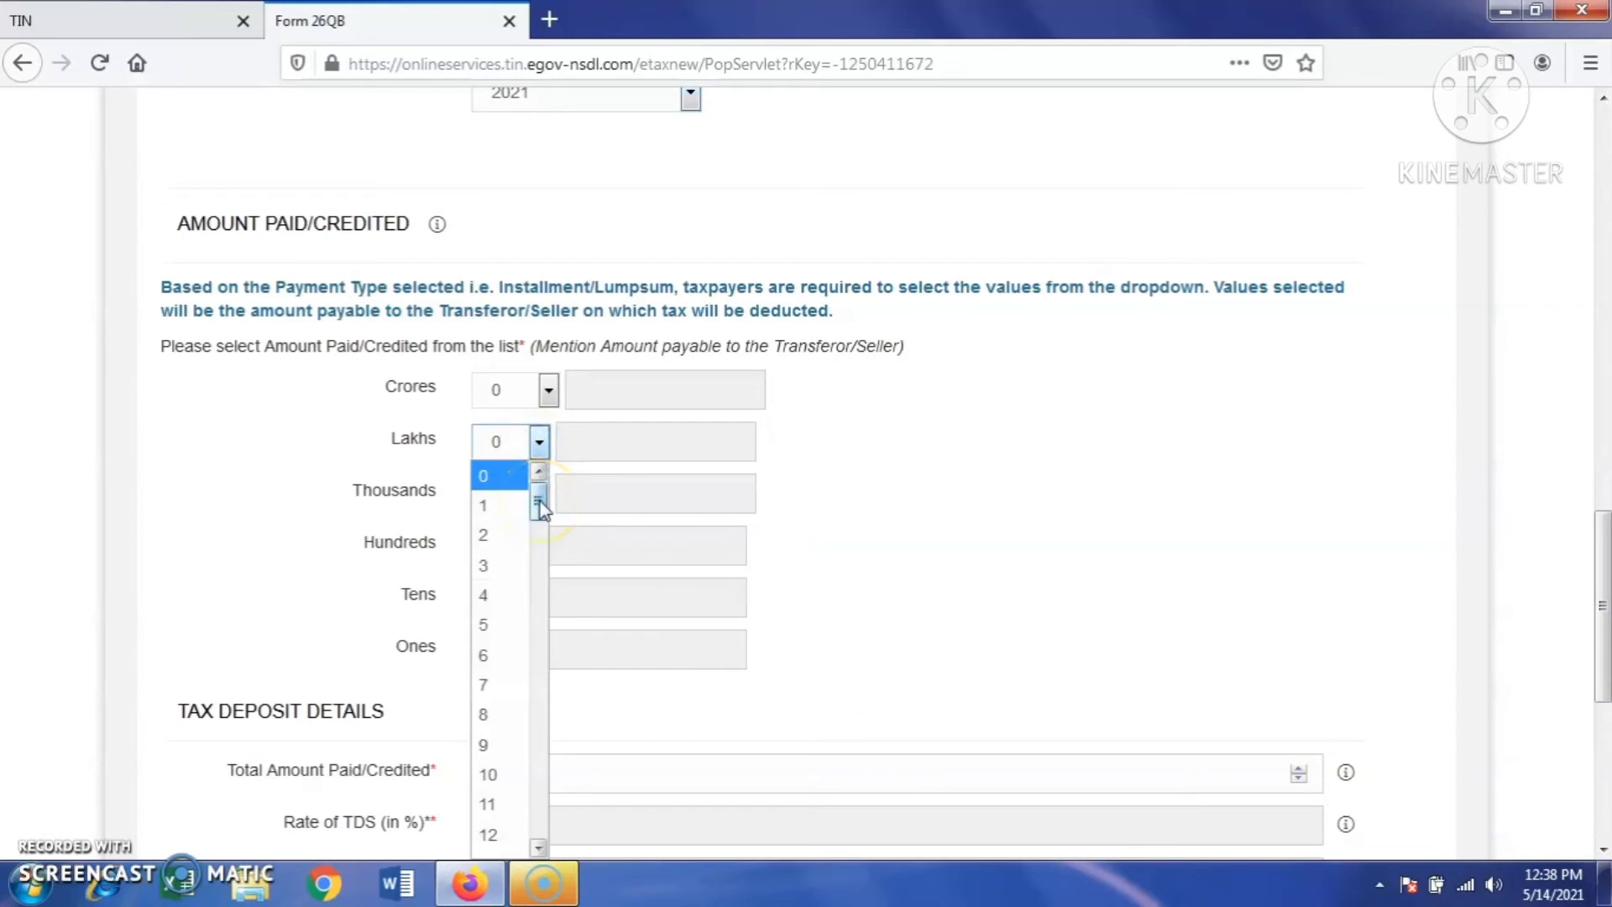
# - Enter the amount paid as 60 lakhs (6000000) and basic TDS 60000, totalling 60000.00
pyautogui.scroll(-13, 508, 622)
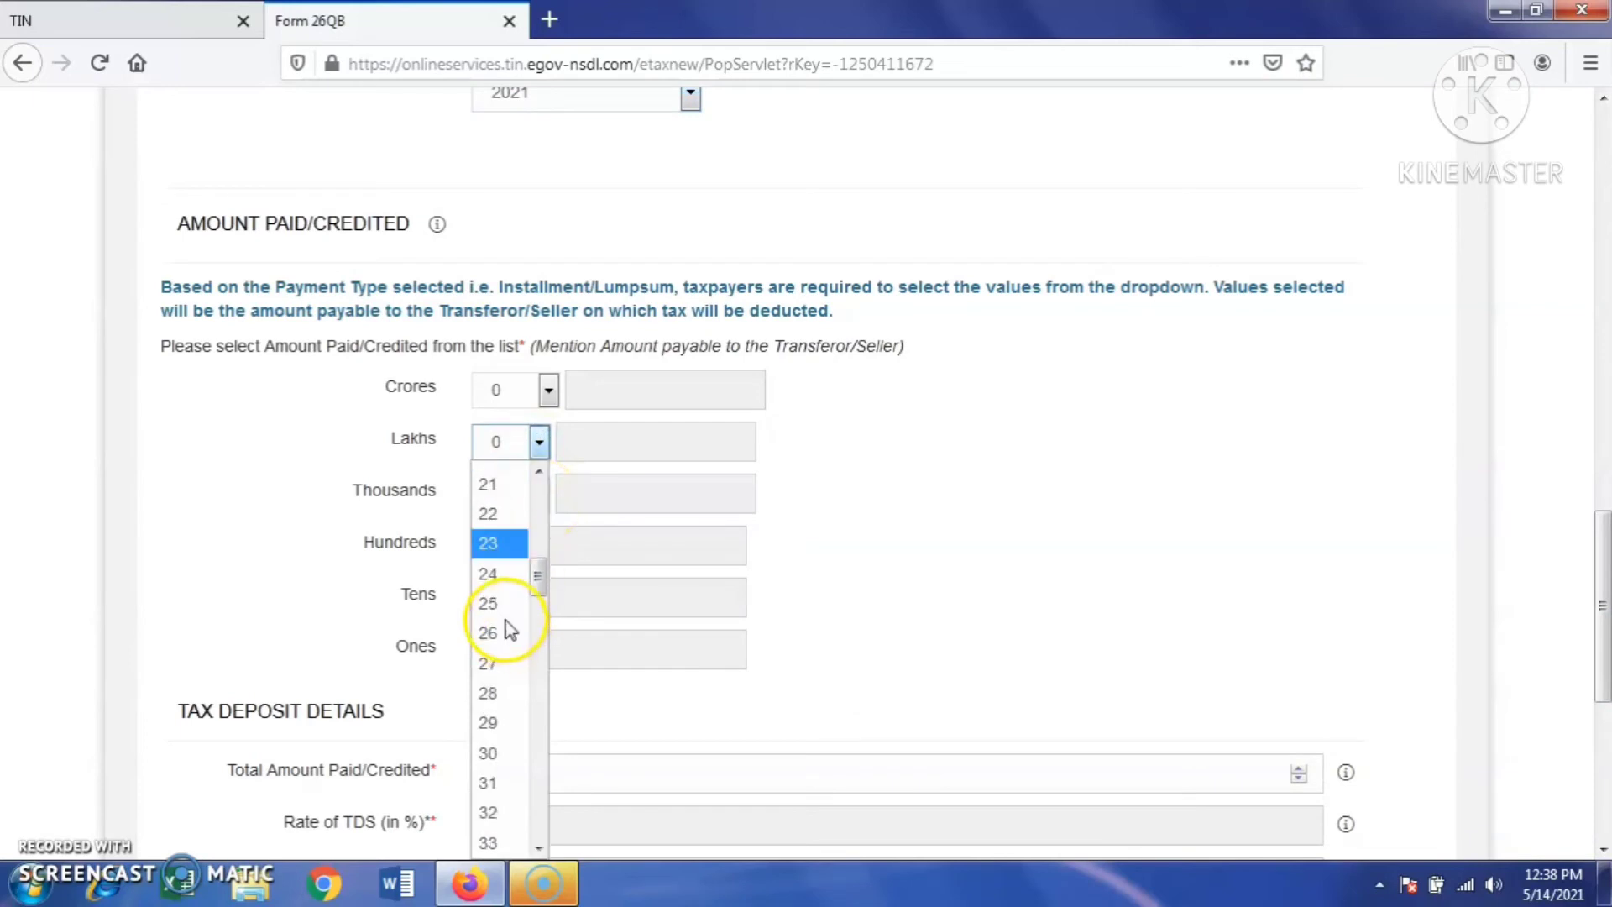
pyautogui.scroll(-5, 506, 625)
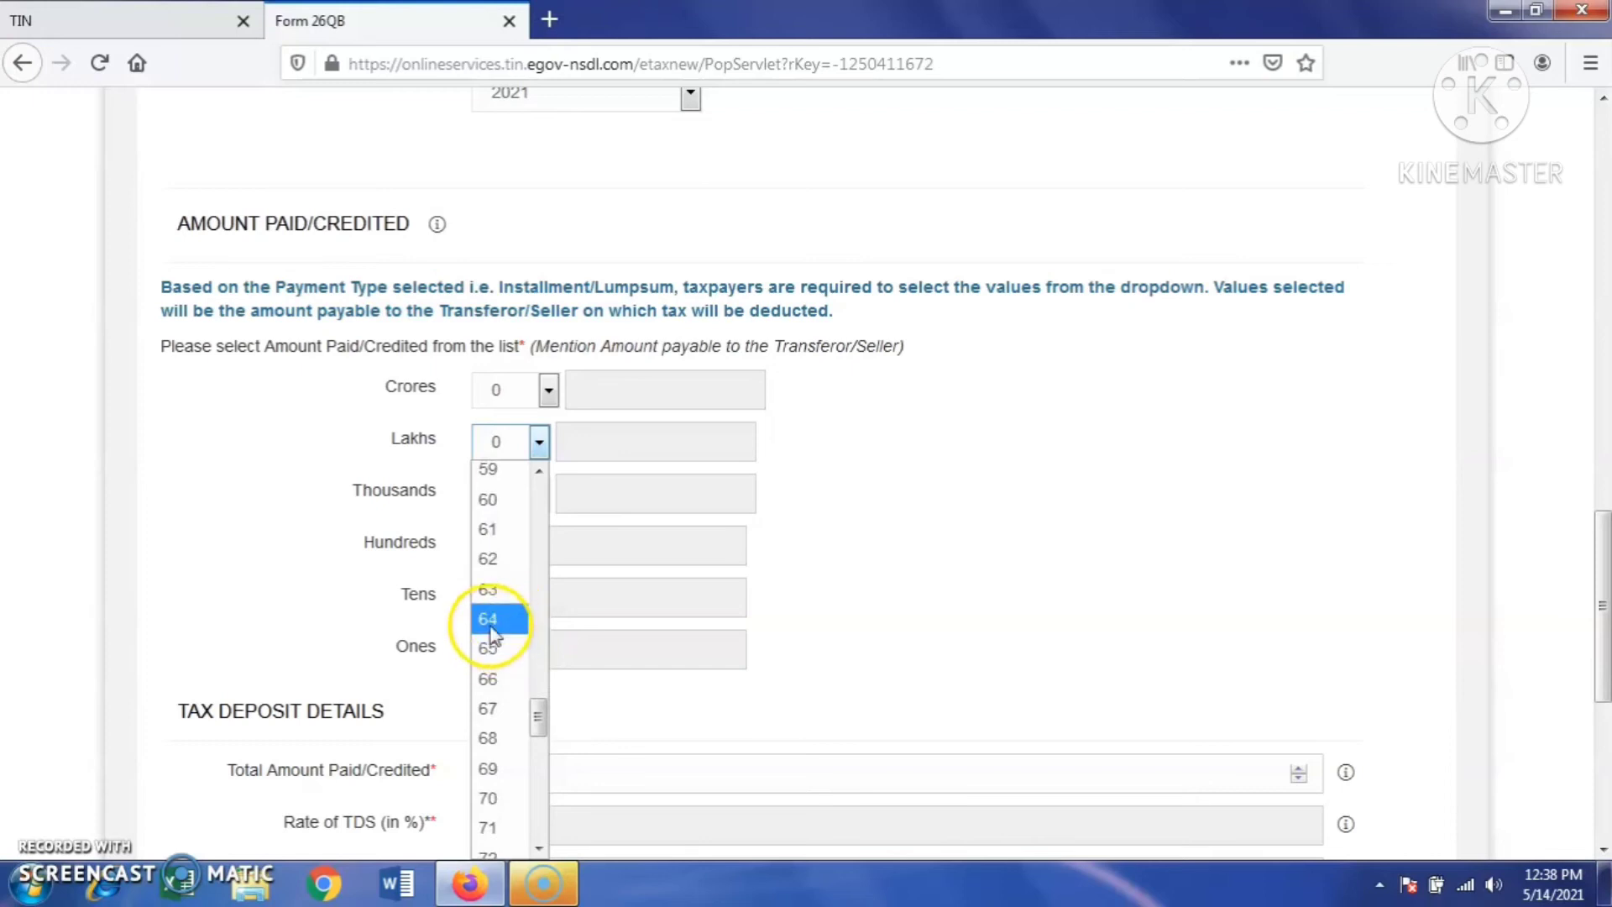
pyautogui.click(491, 501)
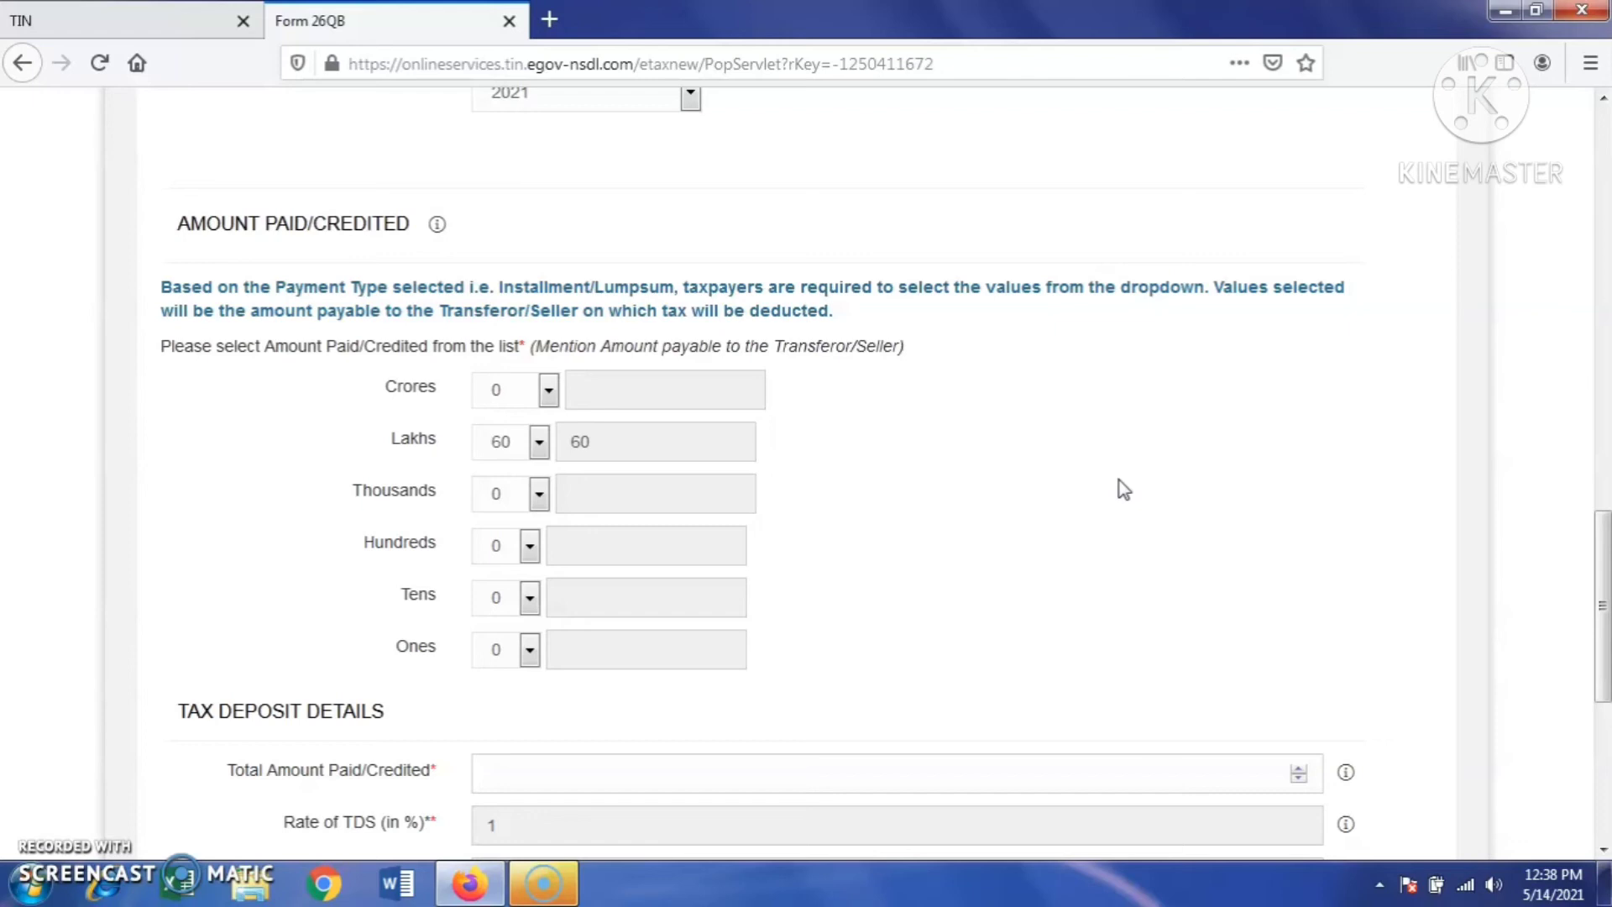
pyautogui.scroll(-3, 865, 594)
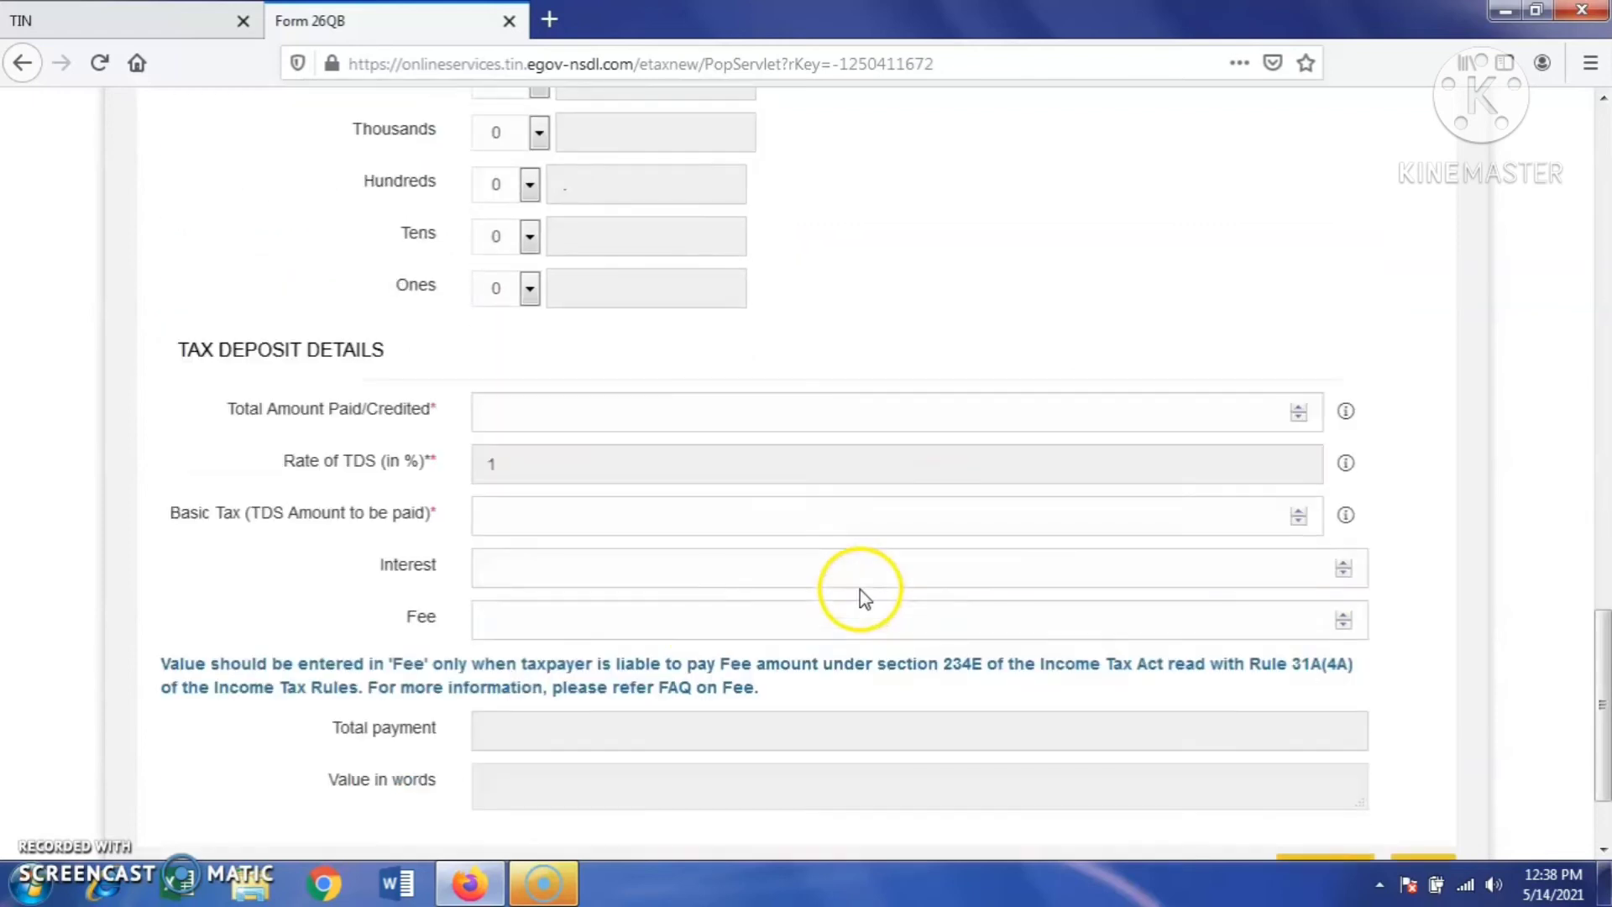
pyautogui.click(554, 429)
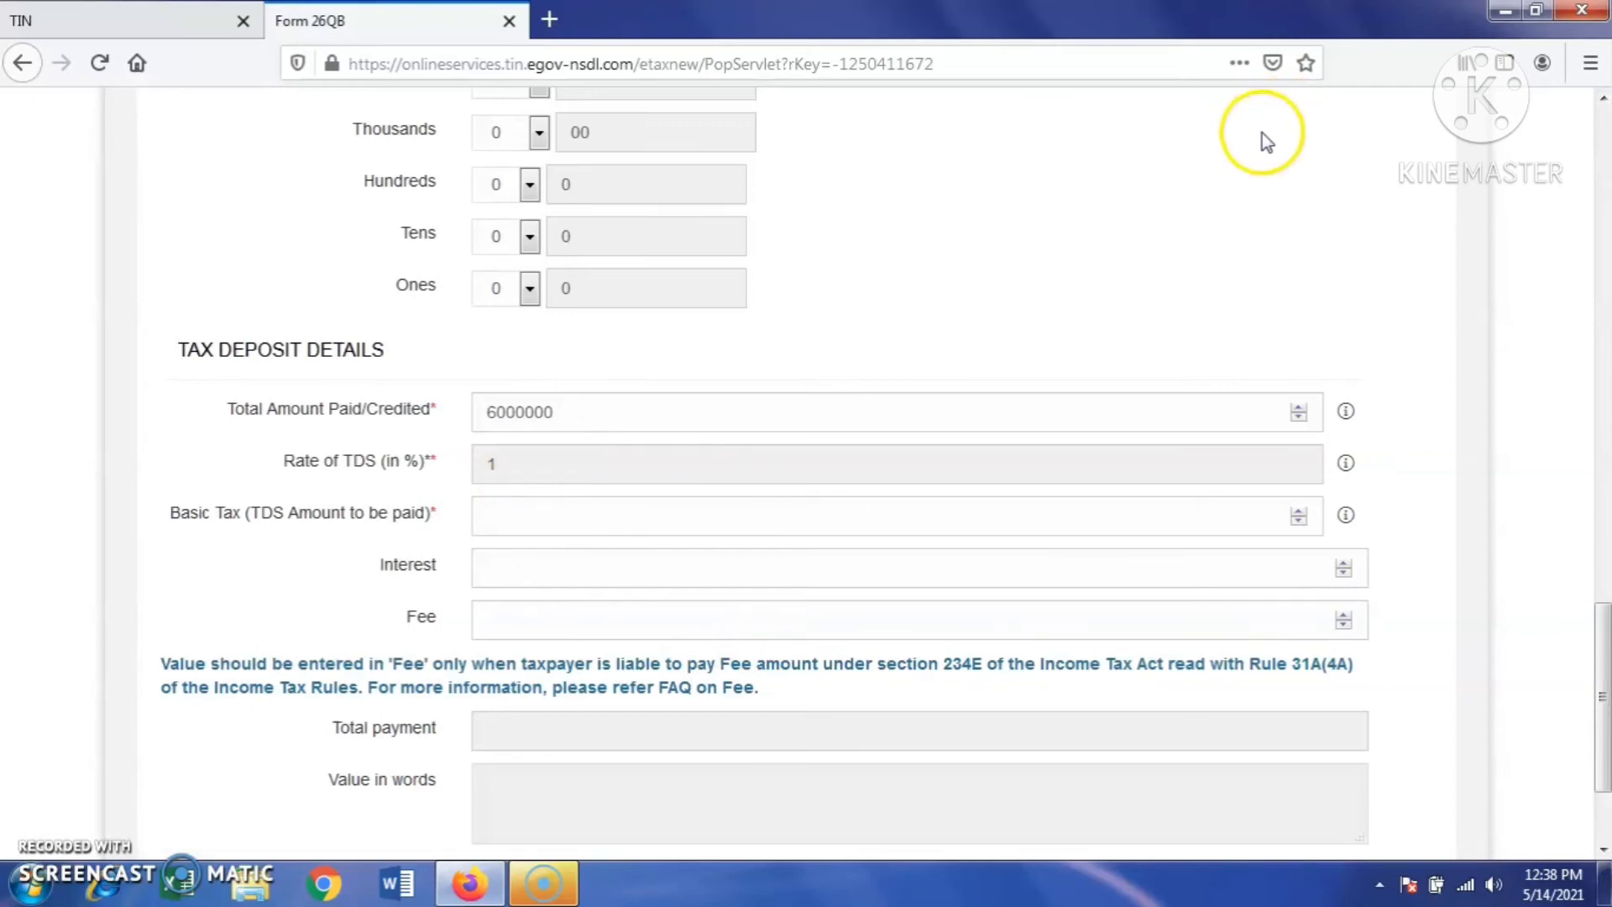
pyautogui.click(565, 527)
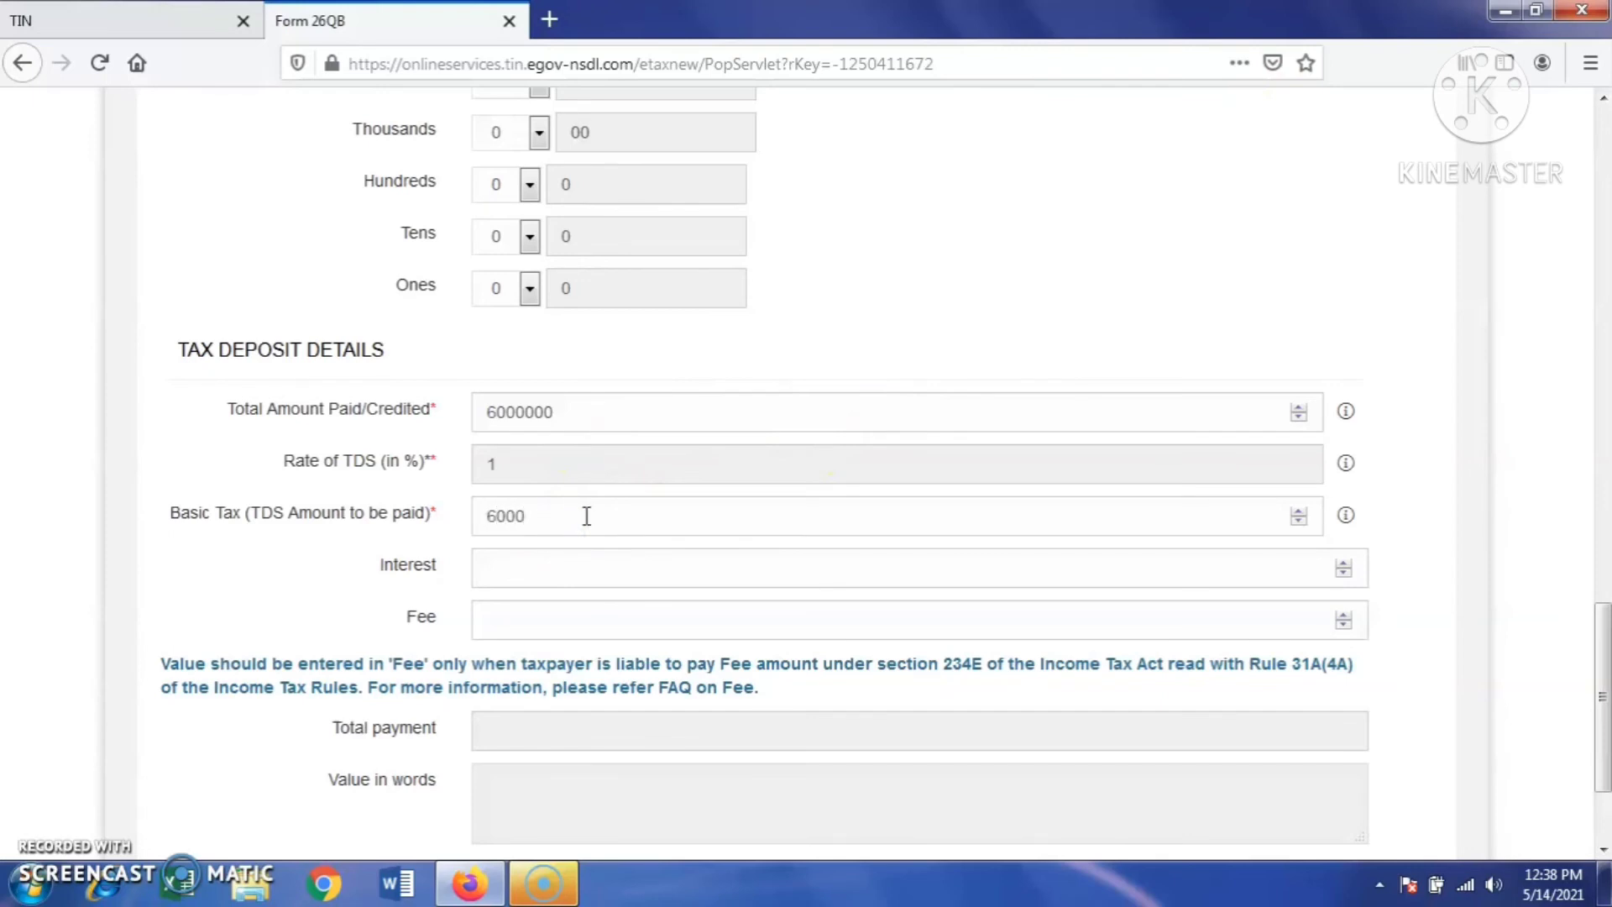
pyautogui.press('Tab')
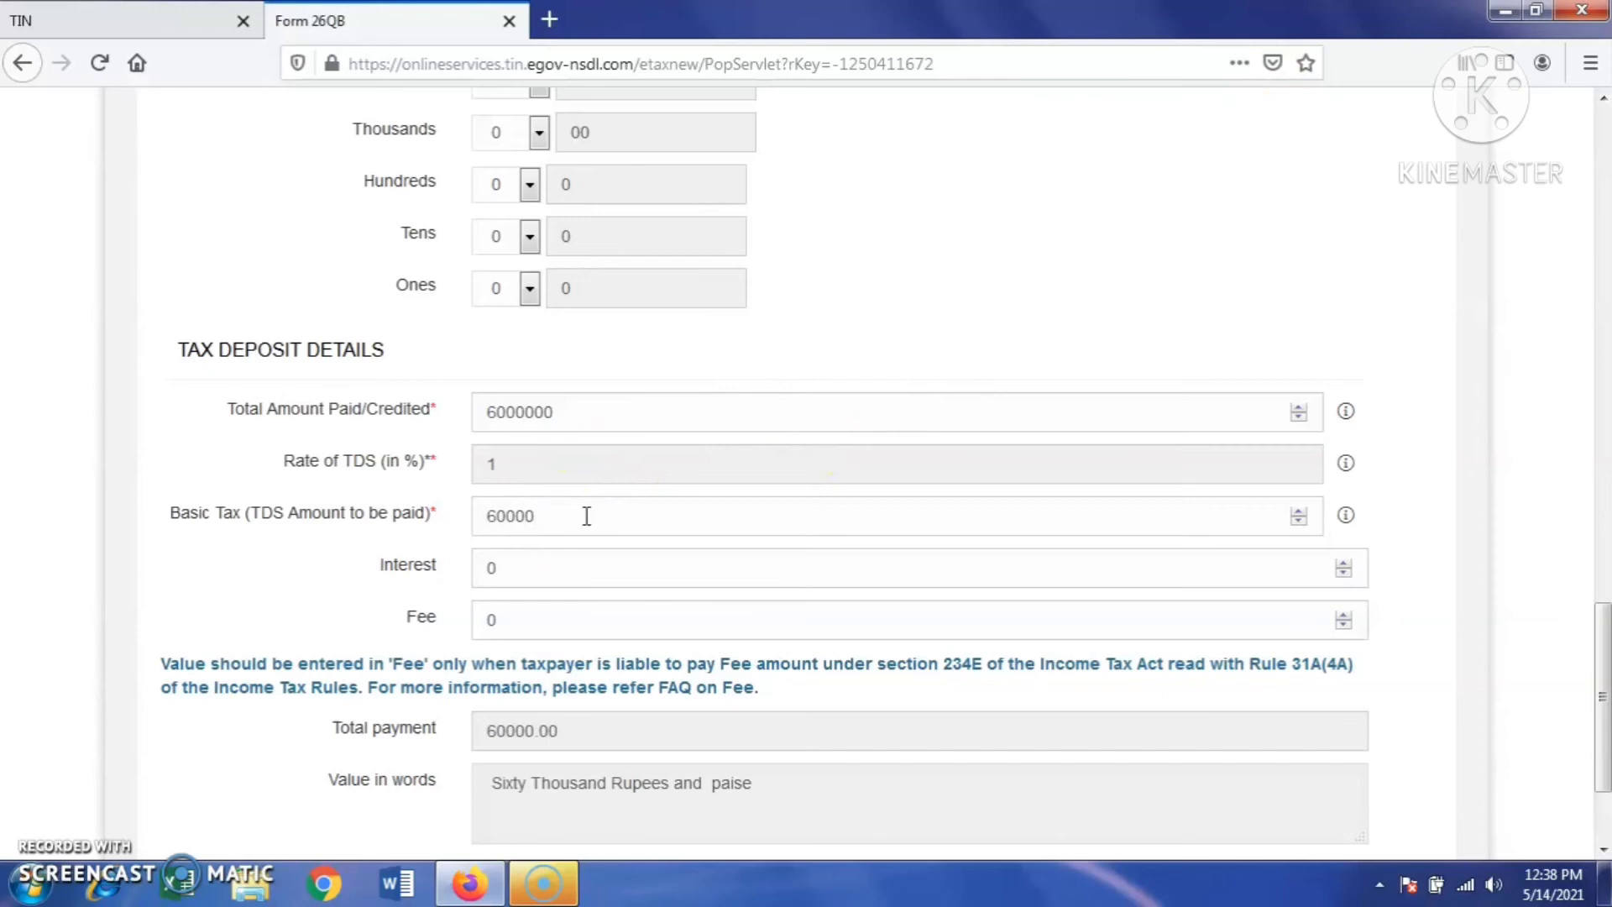
pyautogui.scroll(-3, 594, 539)
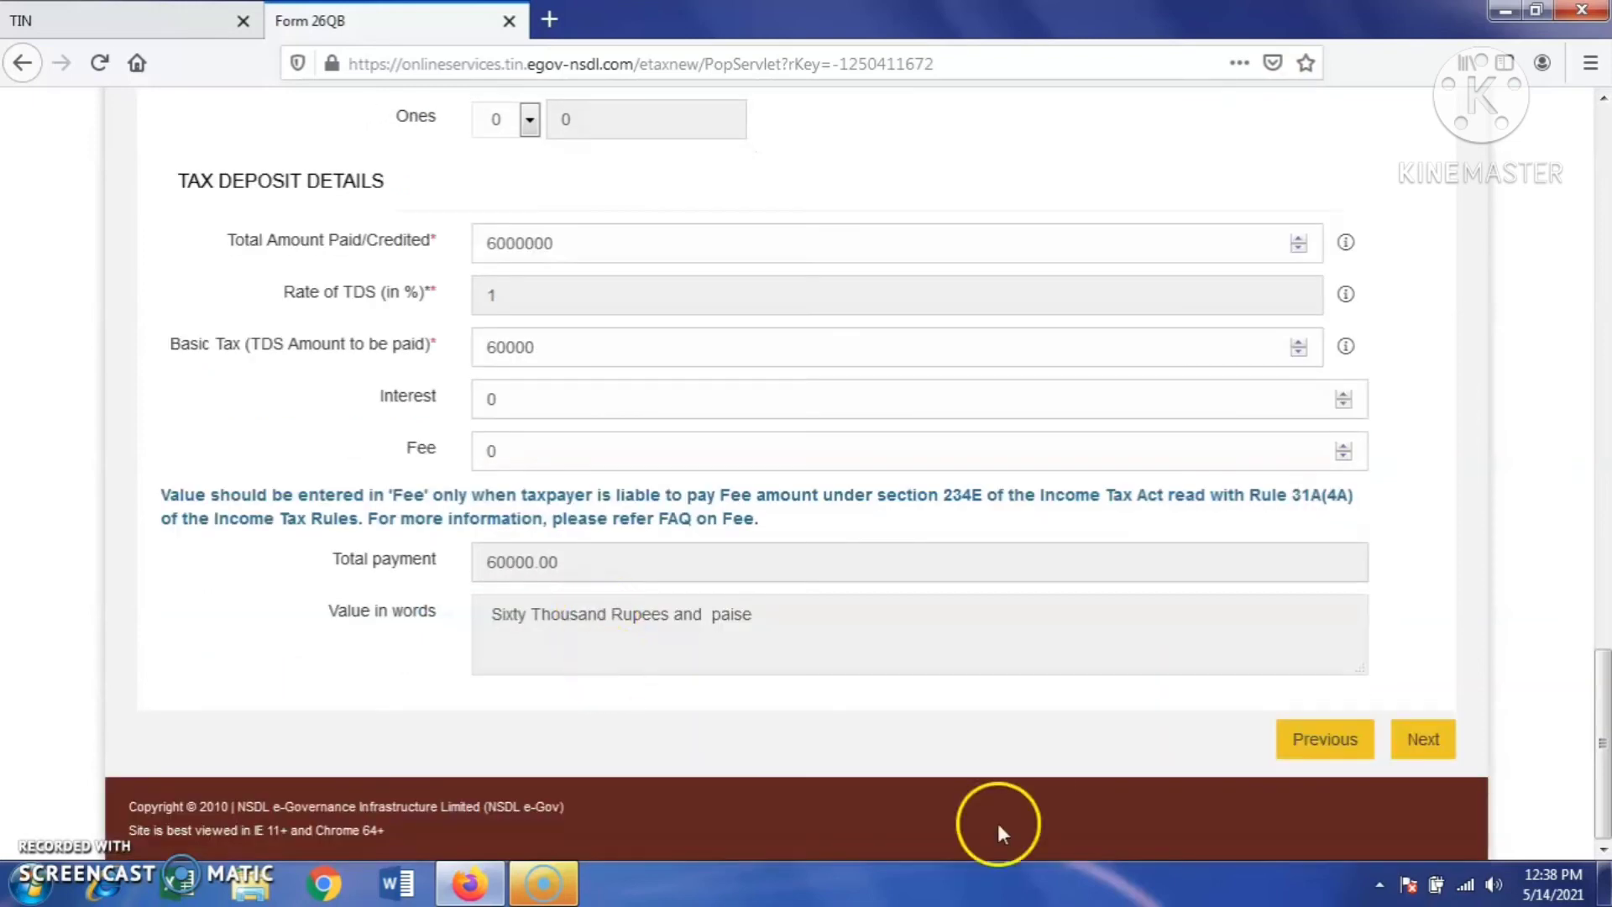
# - Choose immediate e-tax payment through Axis Bank net-banking, enter the captcha and submit
pyautogui.click(1424, 743)
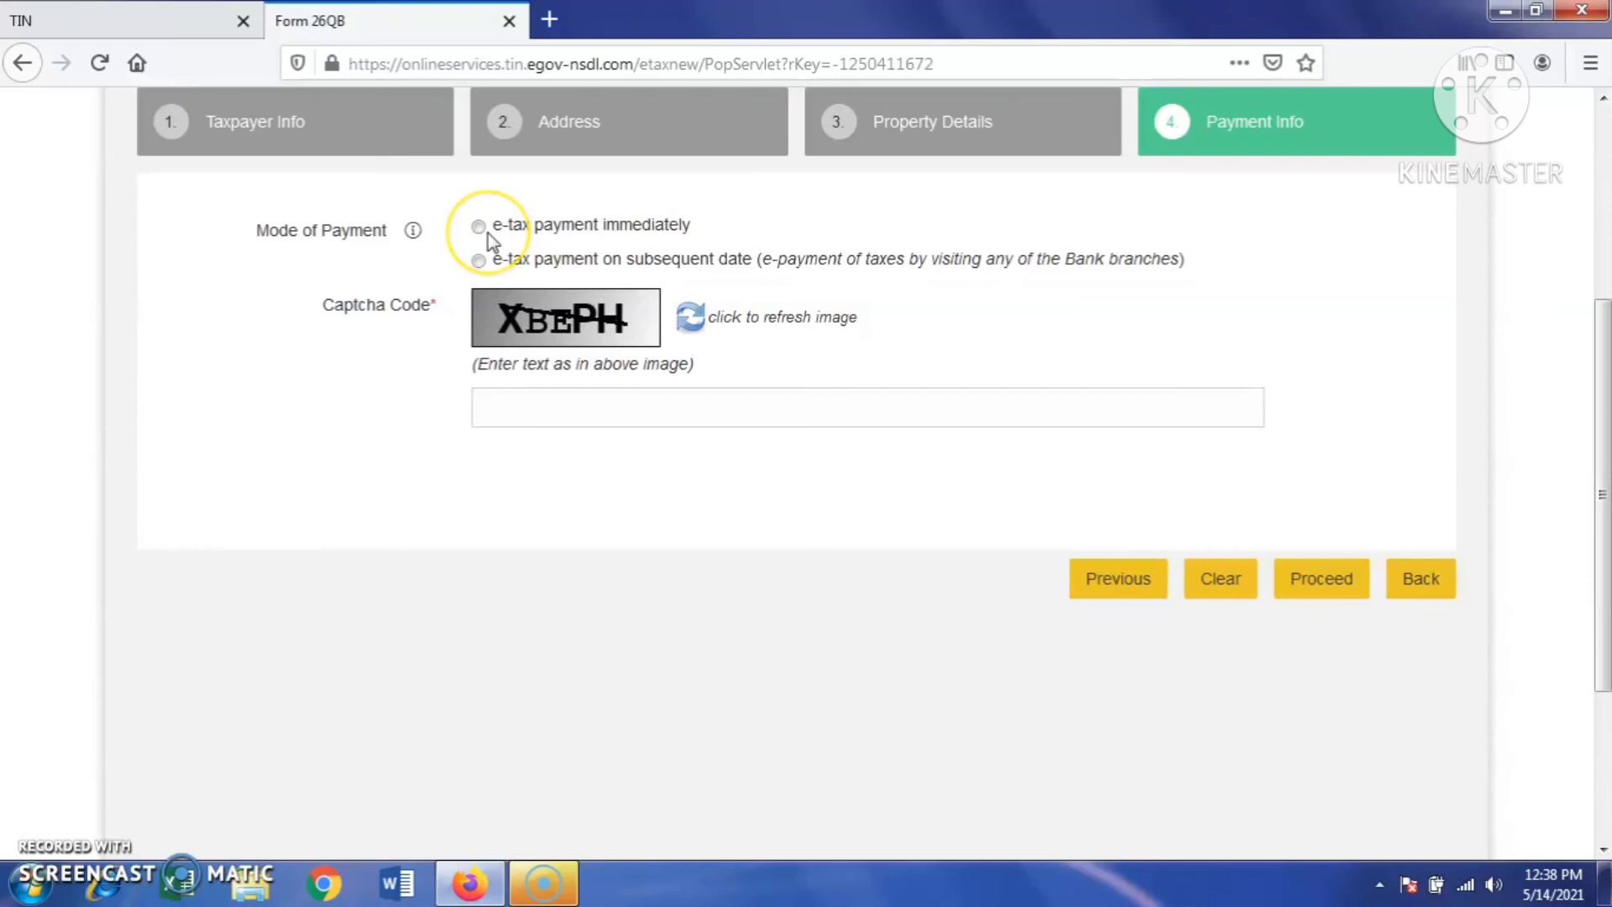
pyautogui.click(480, 264)
pyautogui.click(478, 227)
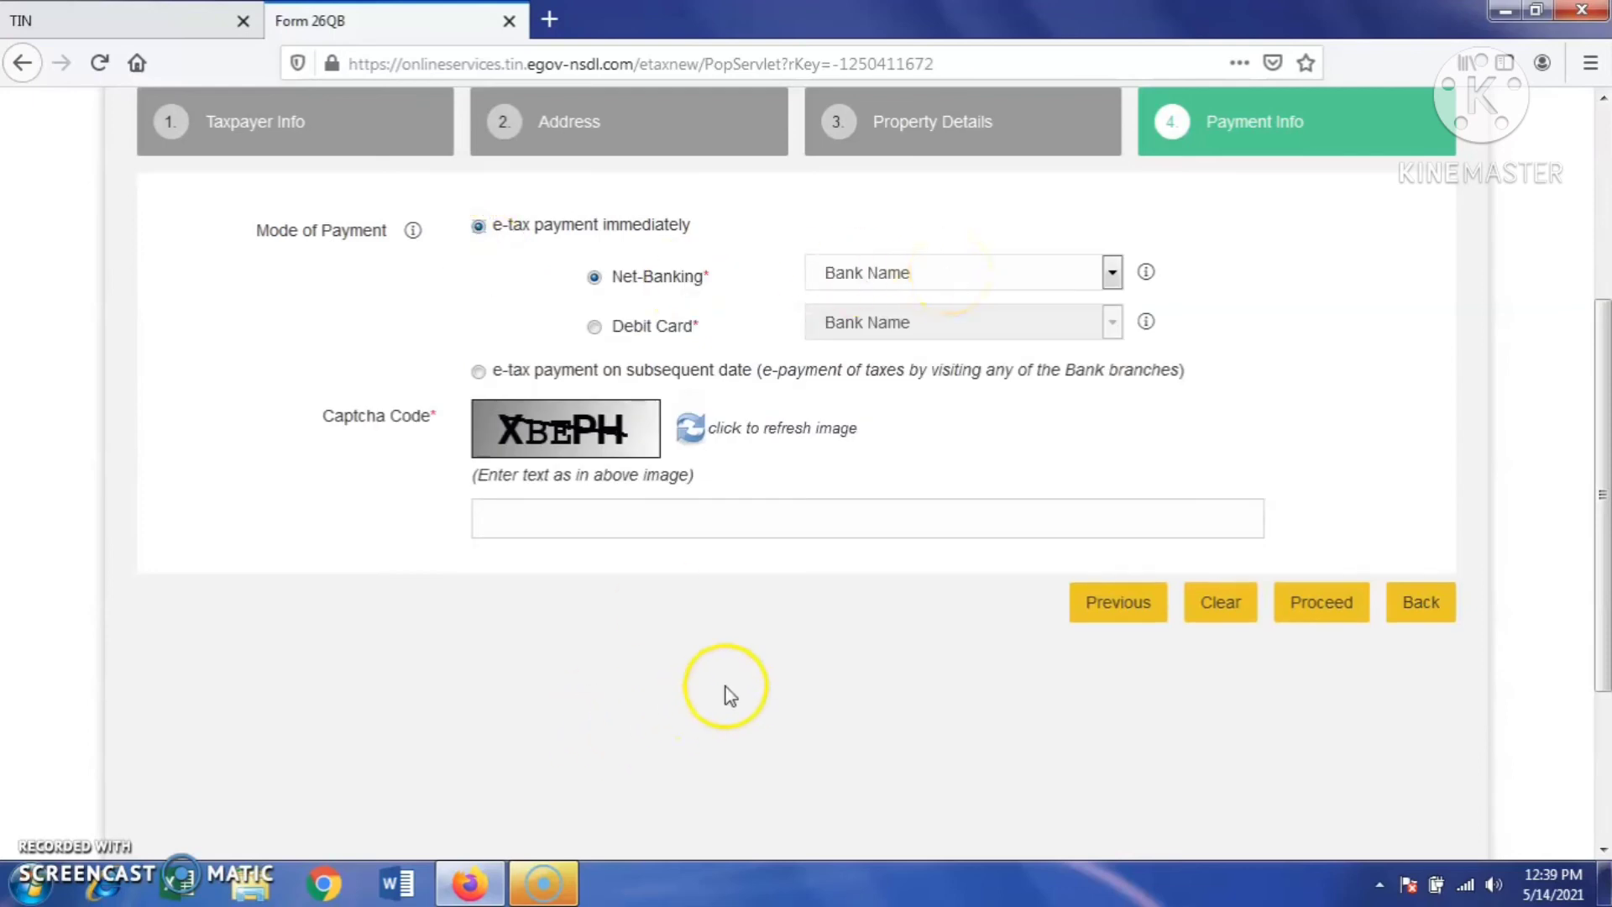
pyautogui.scroll(-3, 723, 695)
pyautogui.scroll(4, 723, 695)
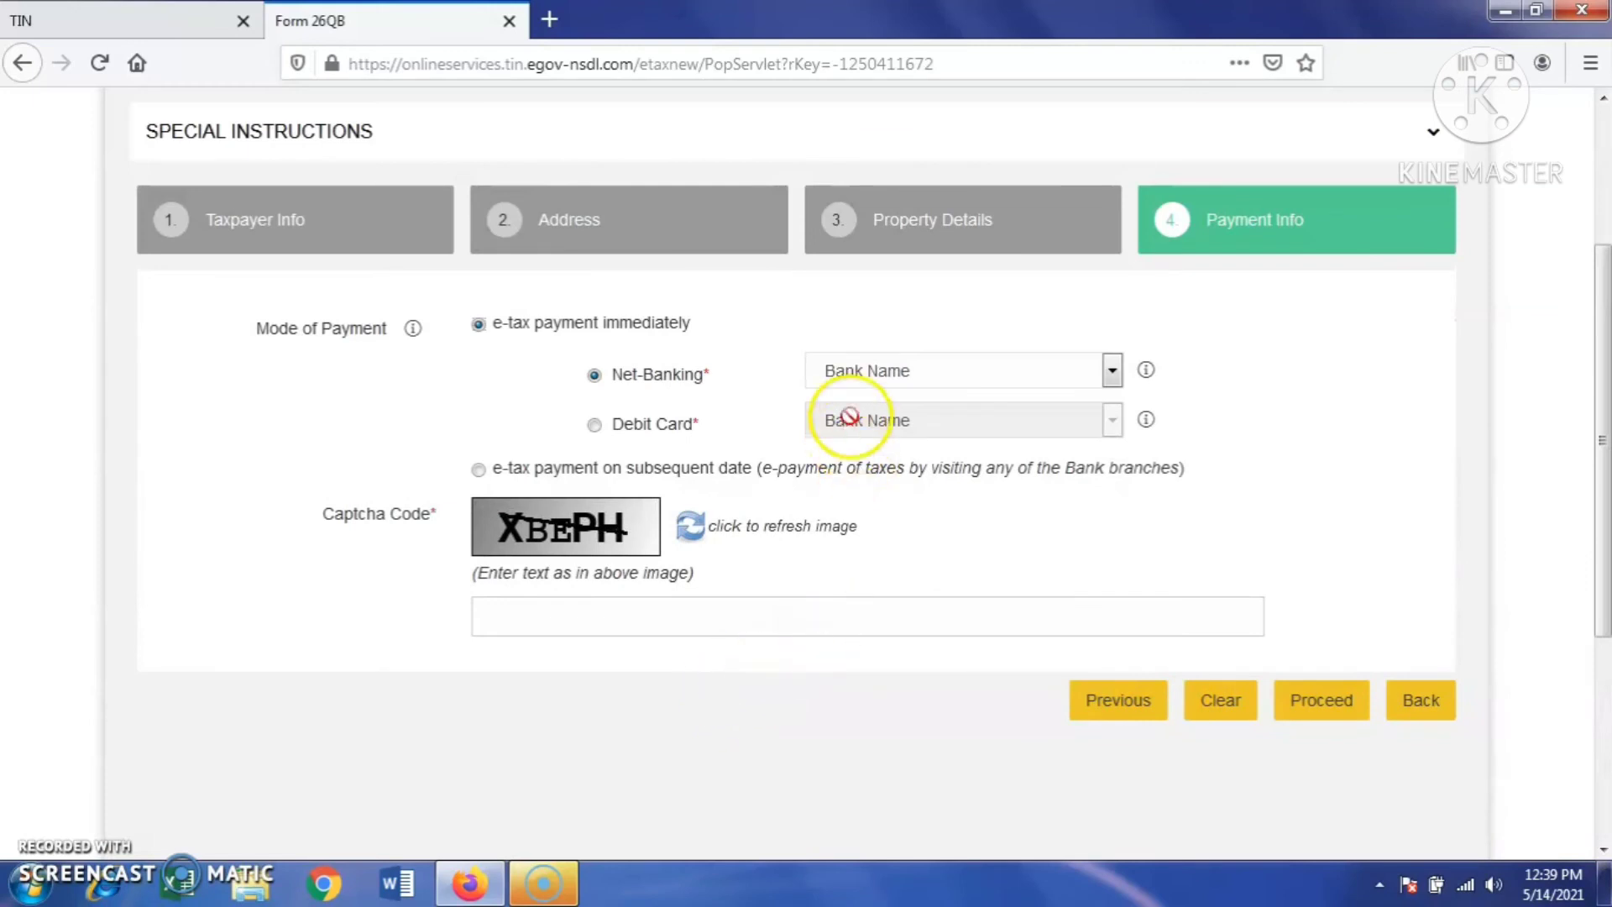
pyautogui.click(852, 373)
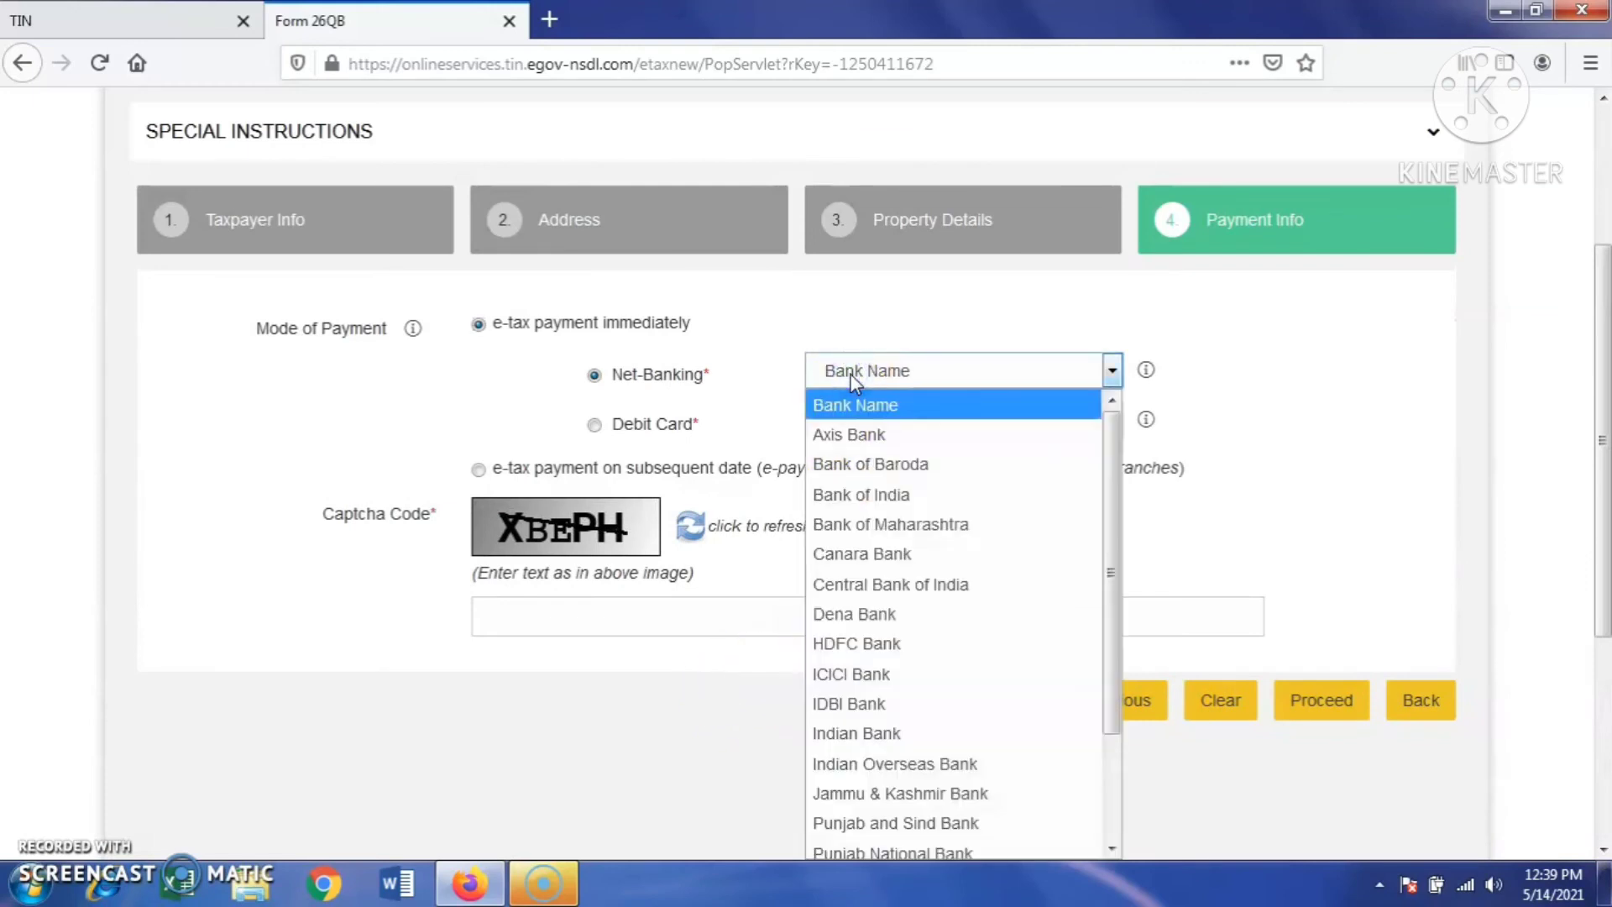
pyautogui.click(858, 437)
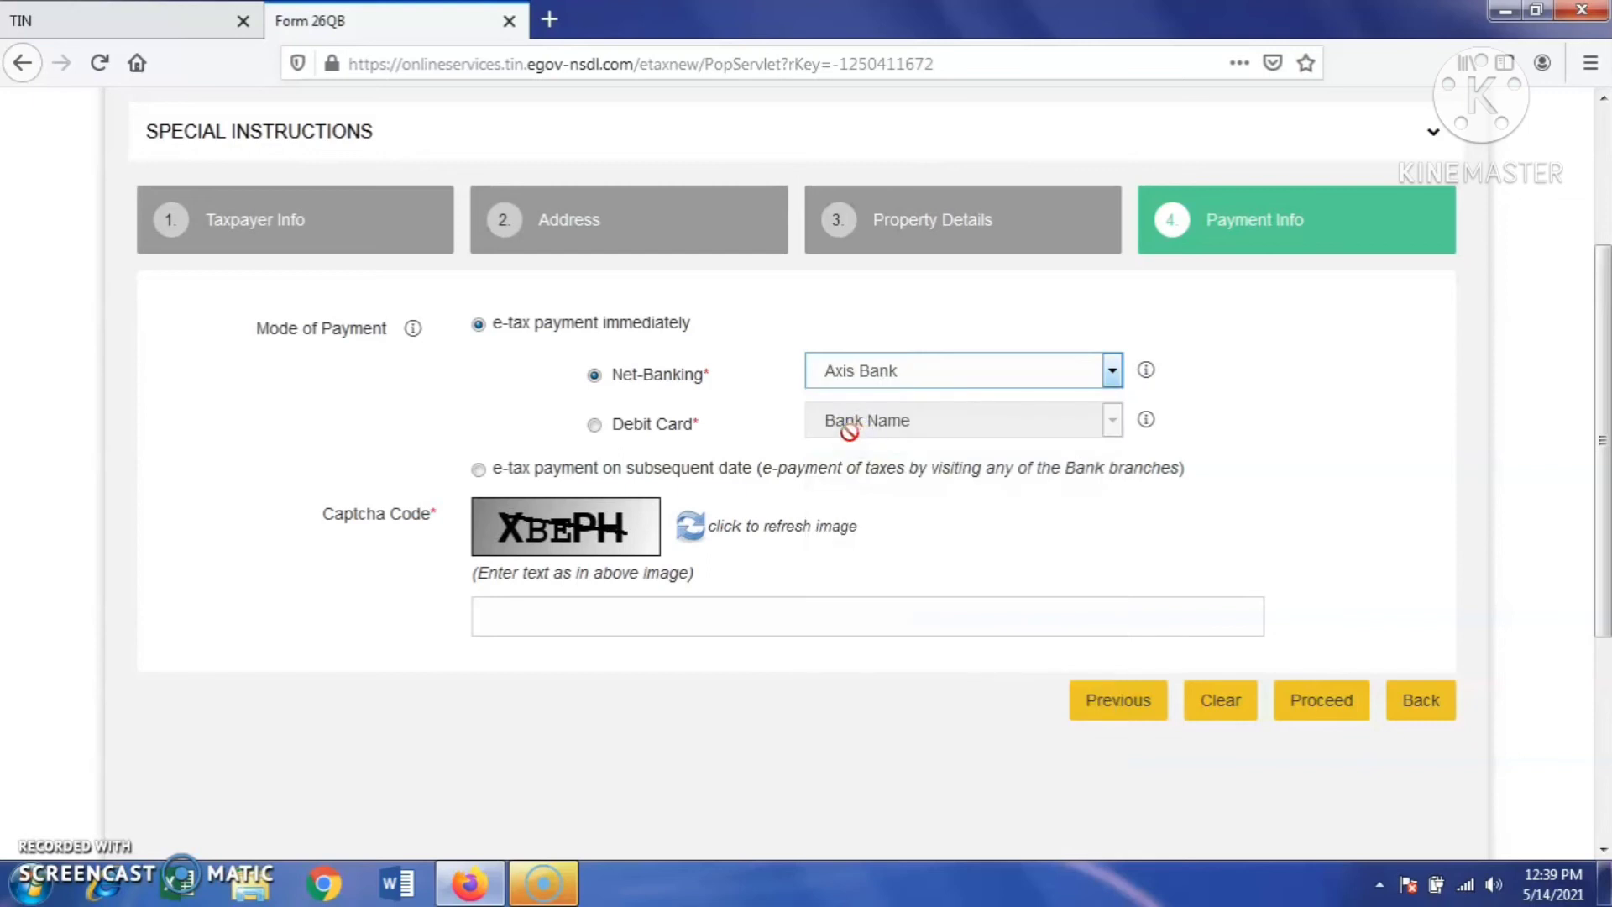
pyautogui.click(567, 619)
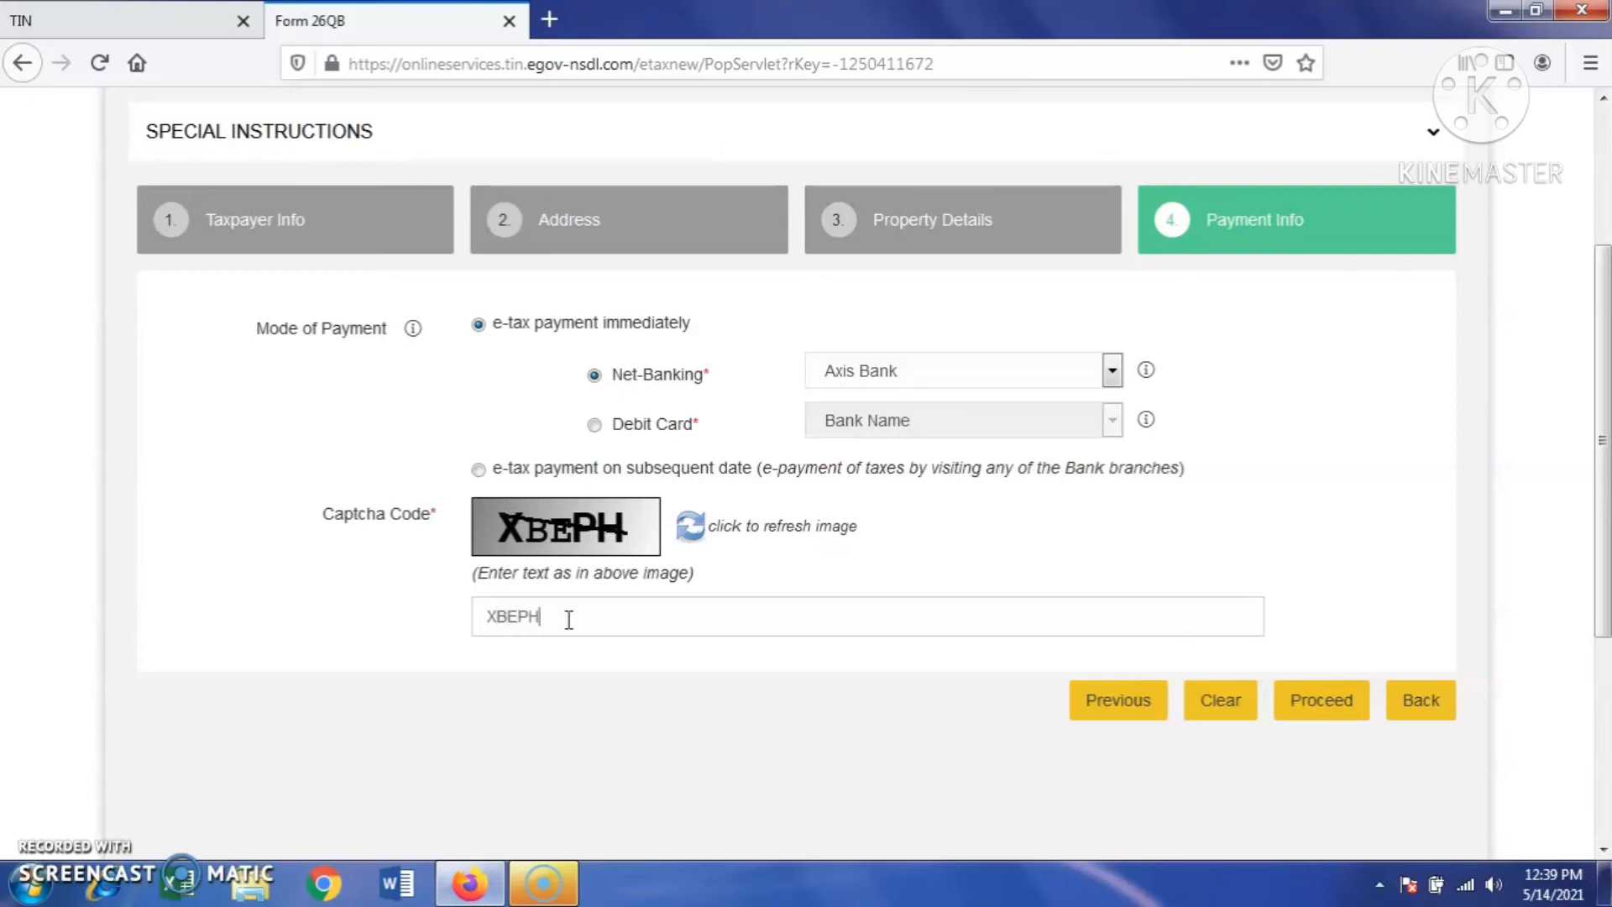
pyautogui.click(1320, 707)
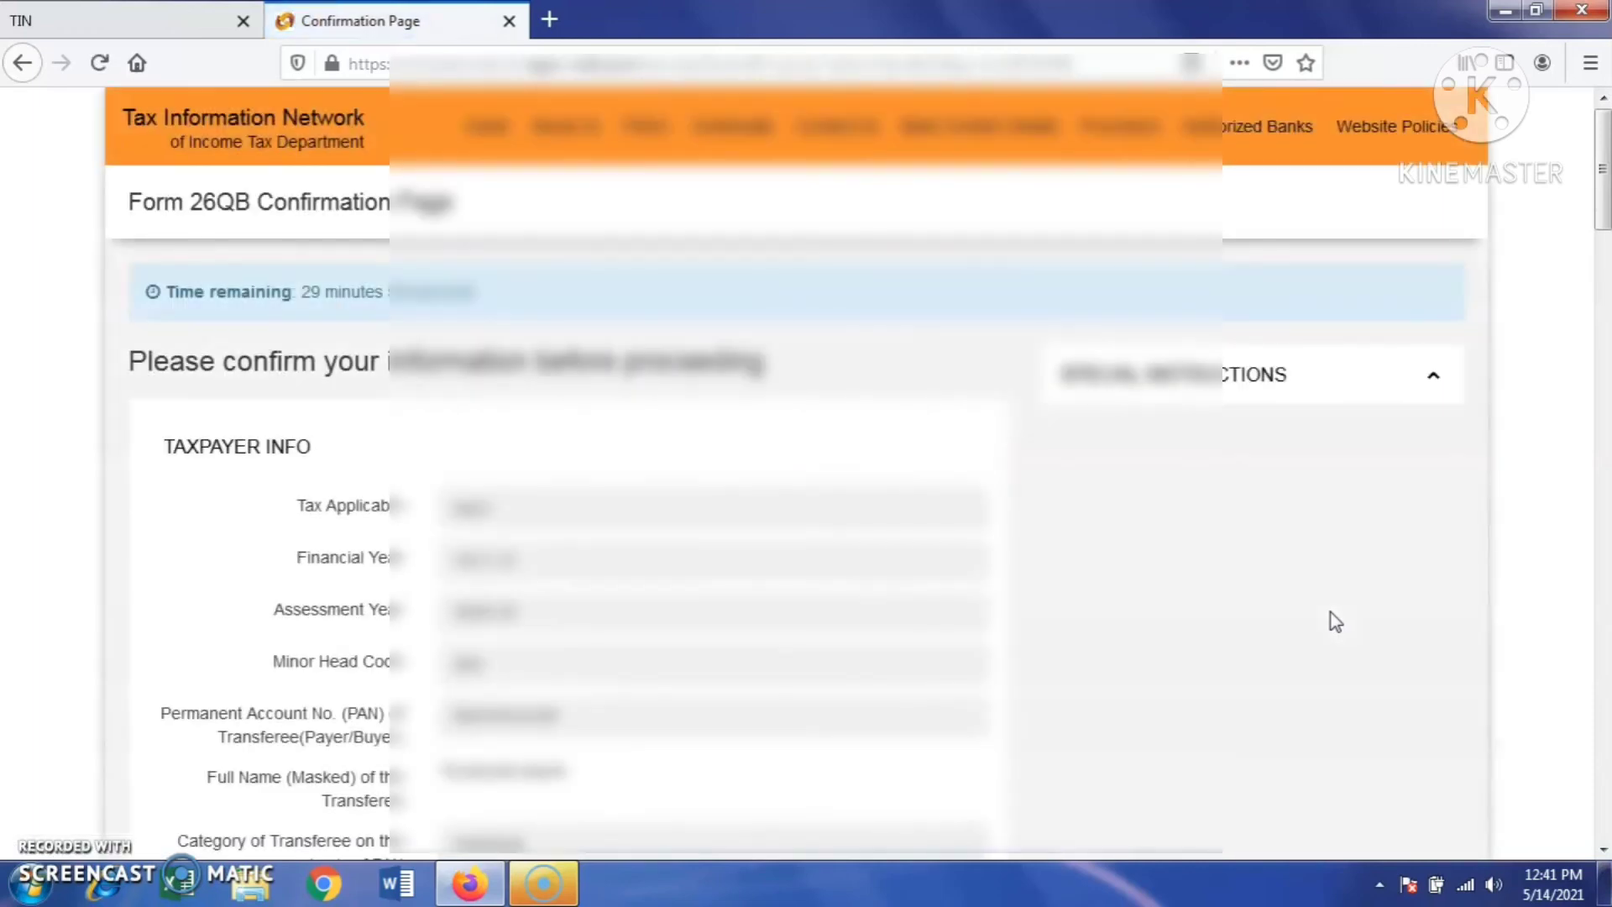
# - Agree to the consent terms, confirm the Form 26QB details and dismiss the acknowledgement notice
pyautogui.scroll(-3, 983, 546)
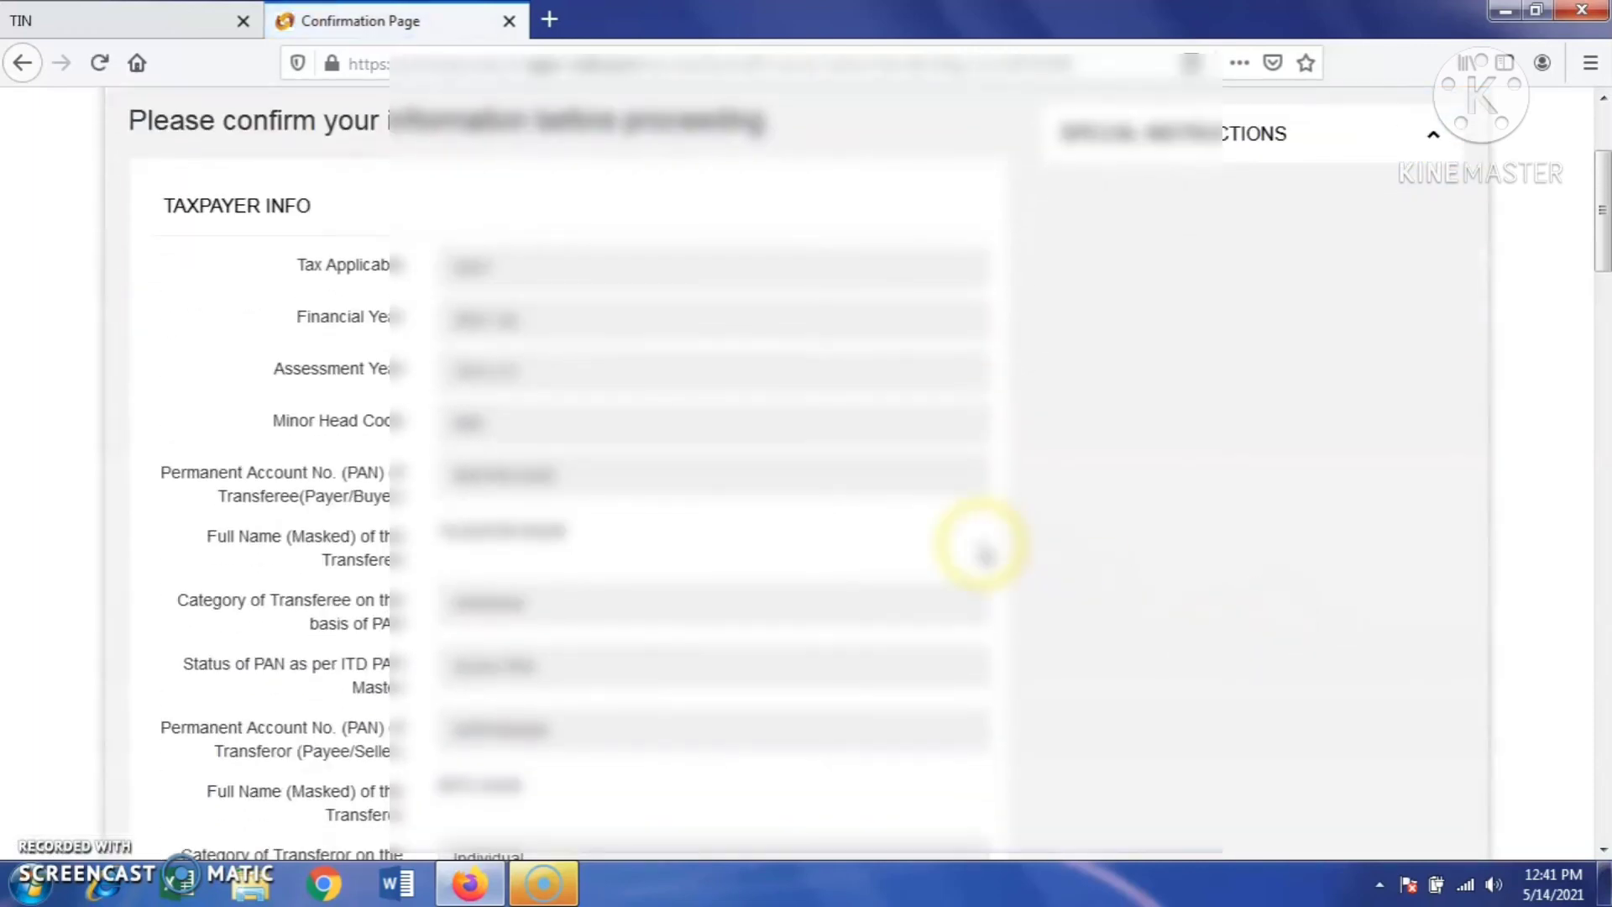
pyautogui.scroll(-15, 982, 546)
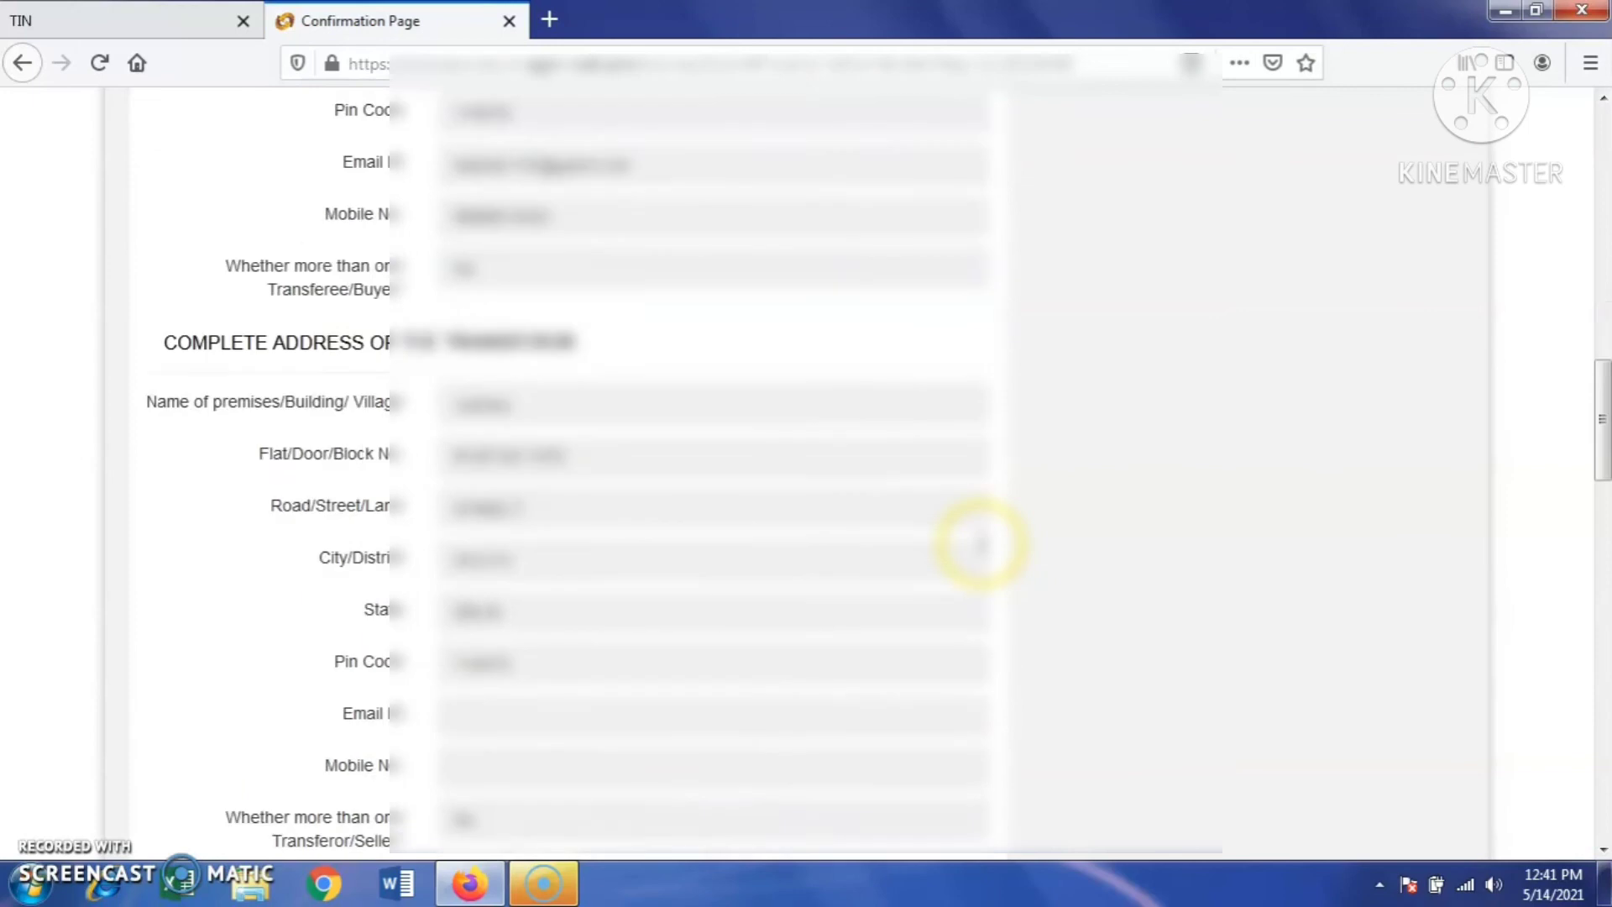
pyautogui.scroll(-15, 981, 545)
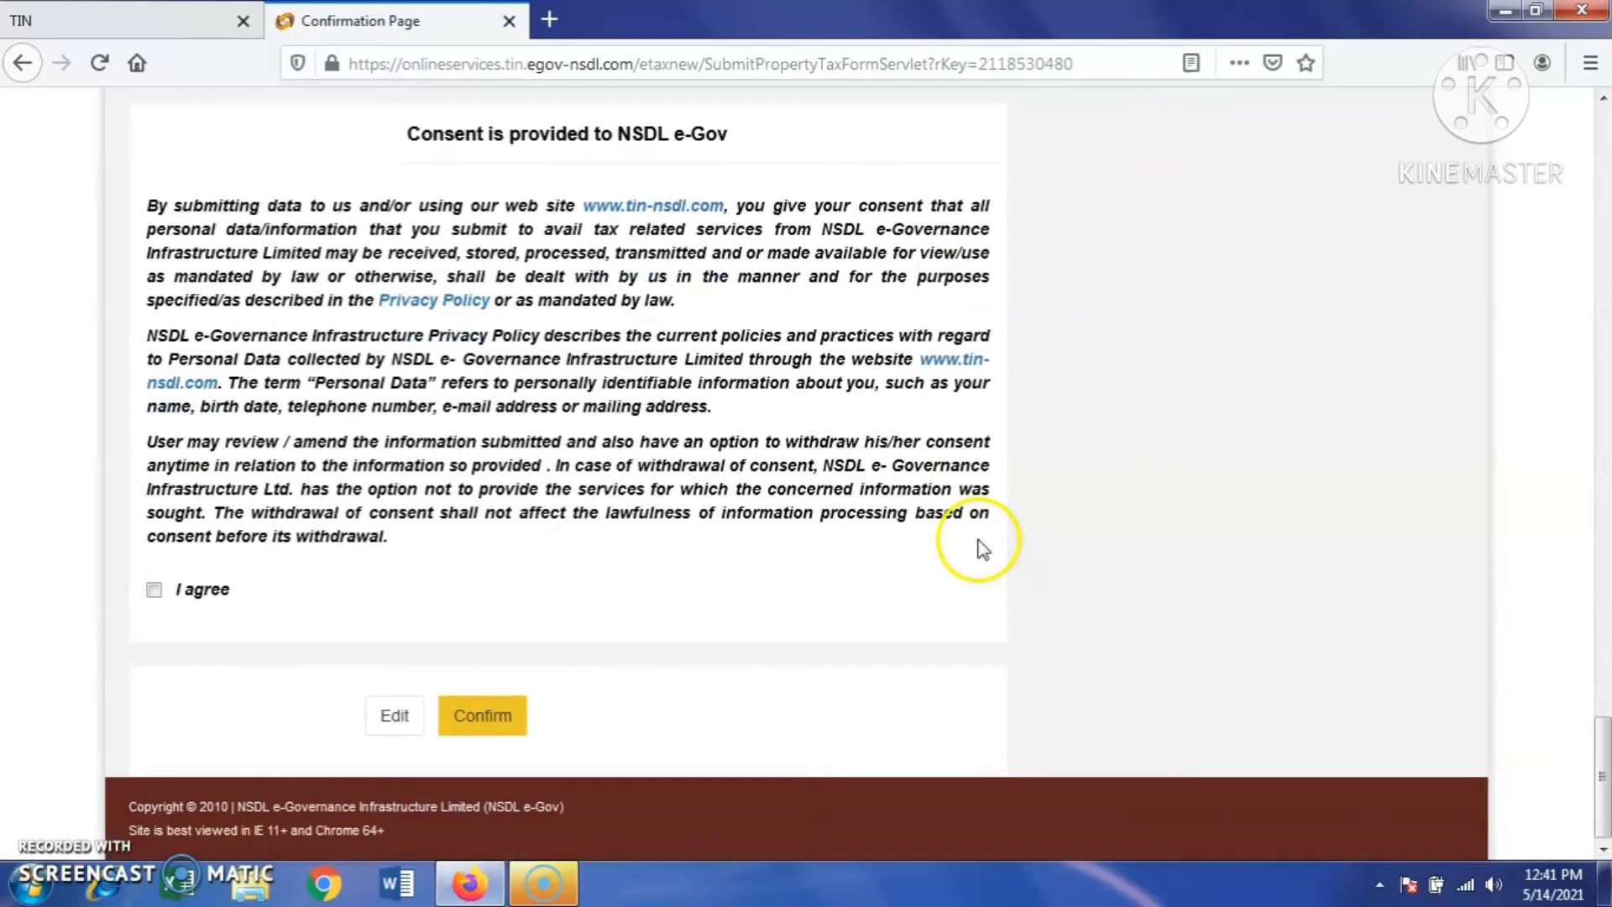
pyautogui.click(154, 589)
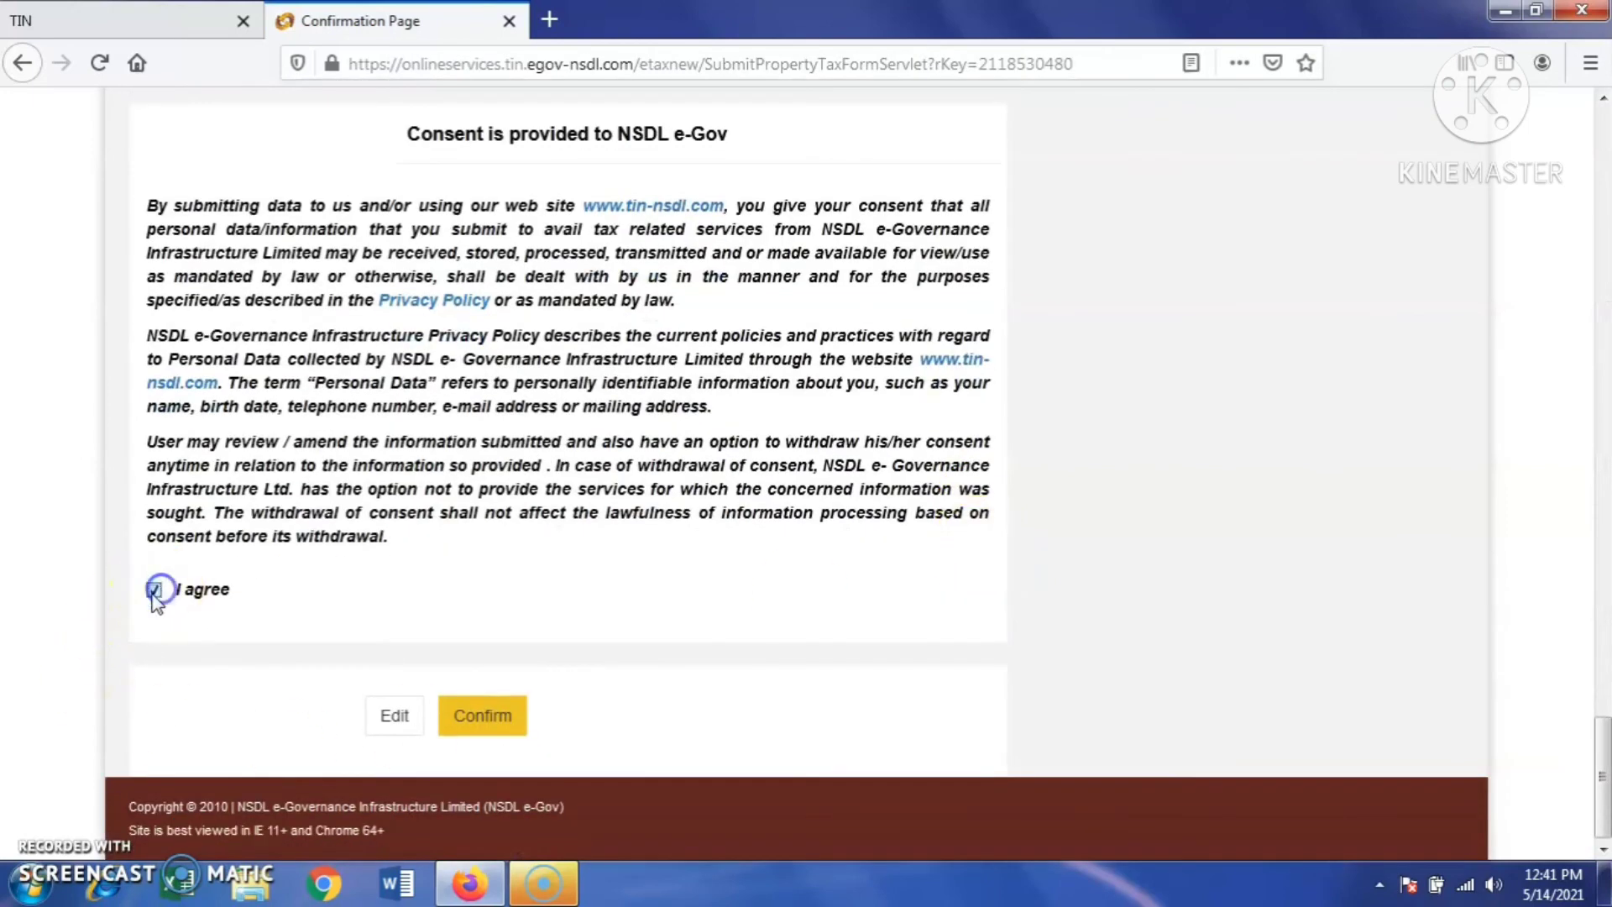
pyautogui.click(484, 714)
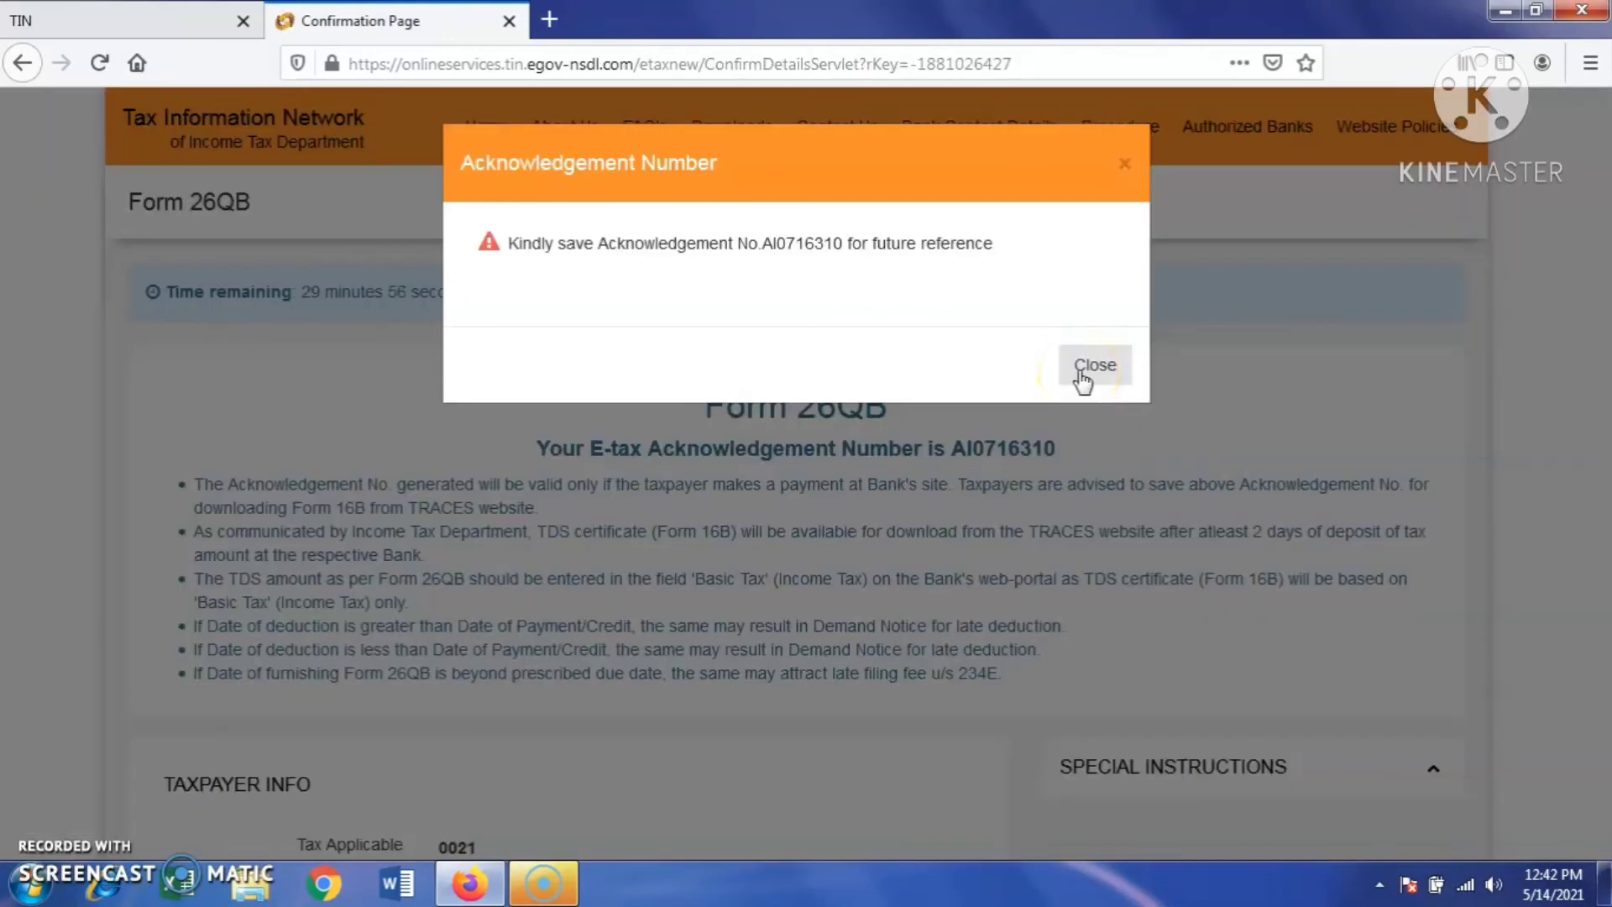
pyautogui.click(1083, 369)
pyautogui.scroll(-10, 756, 619)
pyautogui.scroll(-15, 764, 622)
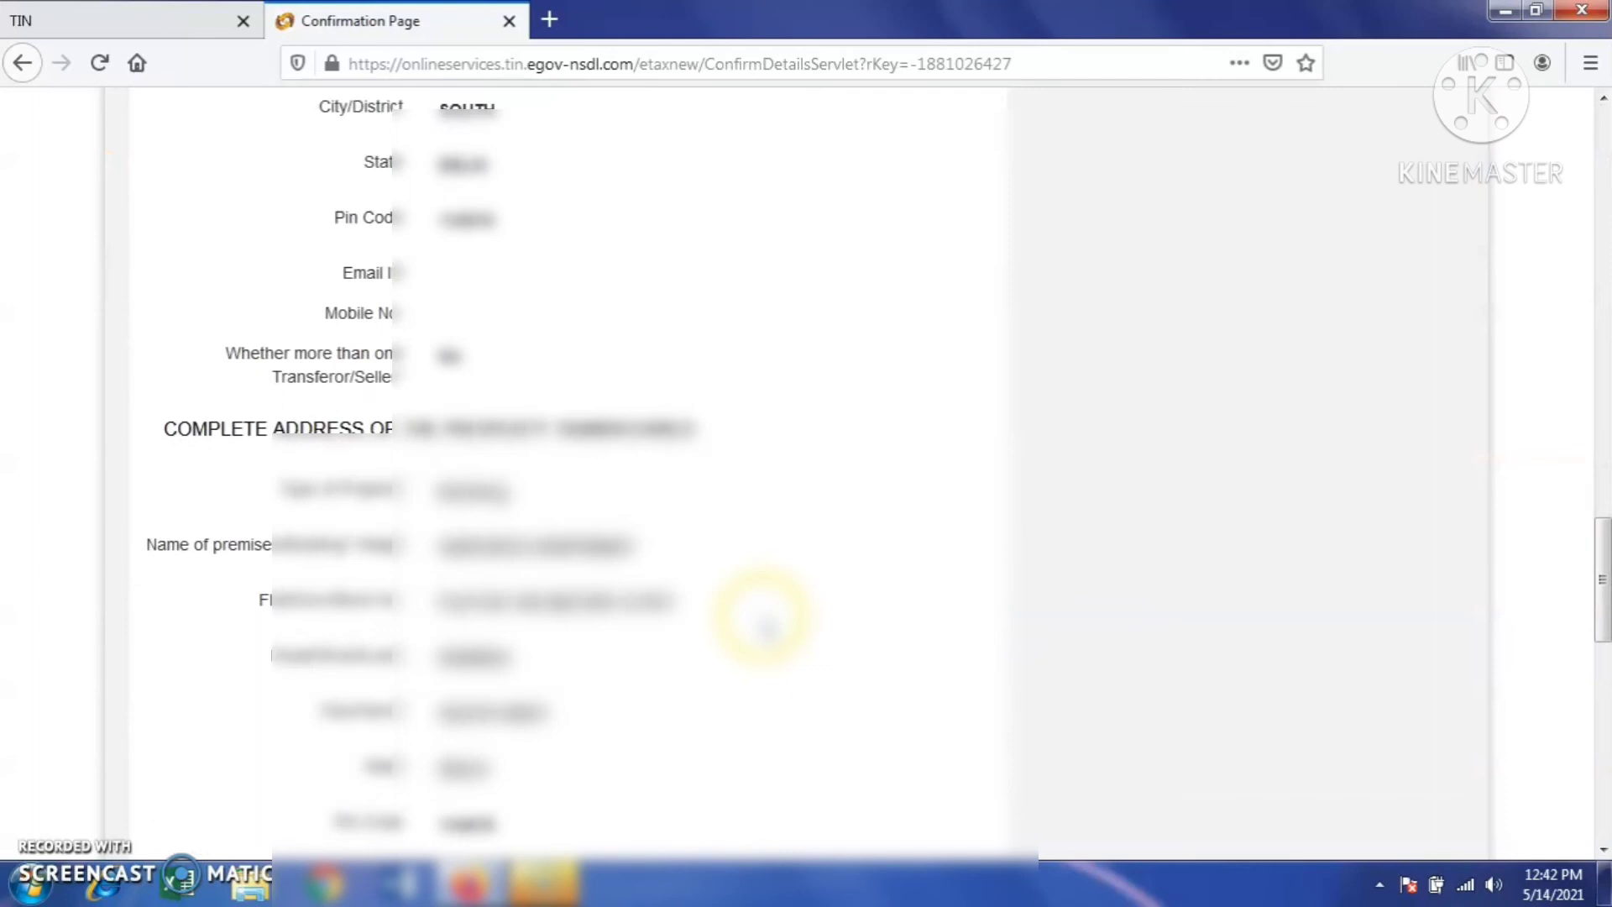
pyautogui.click(514, 716)
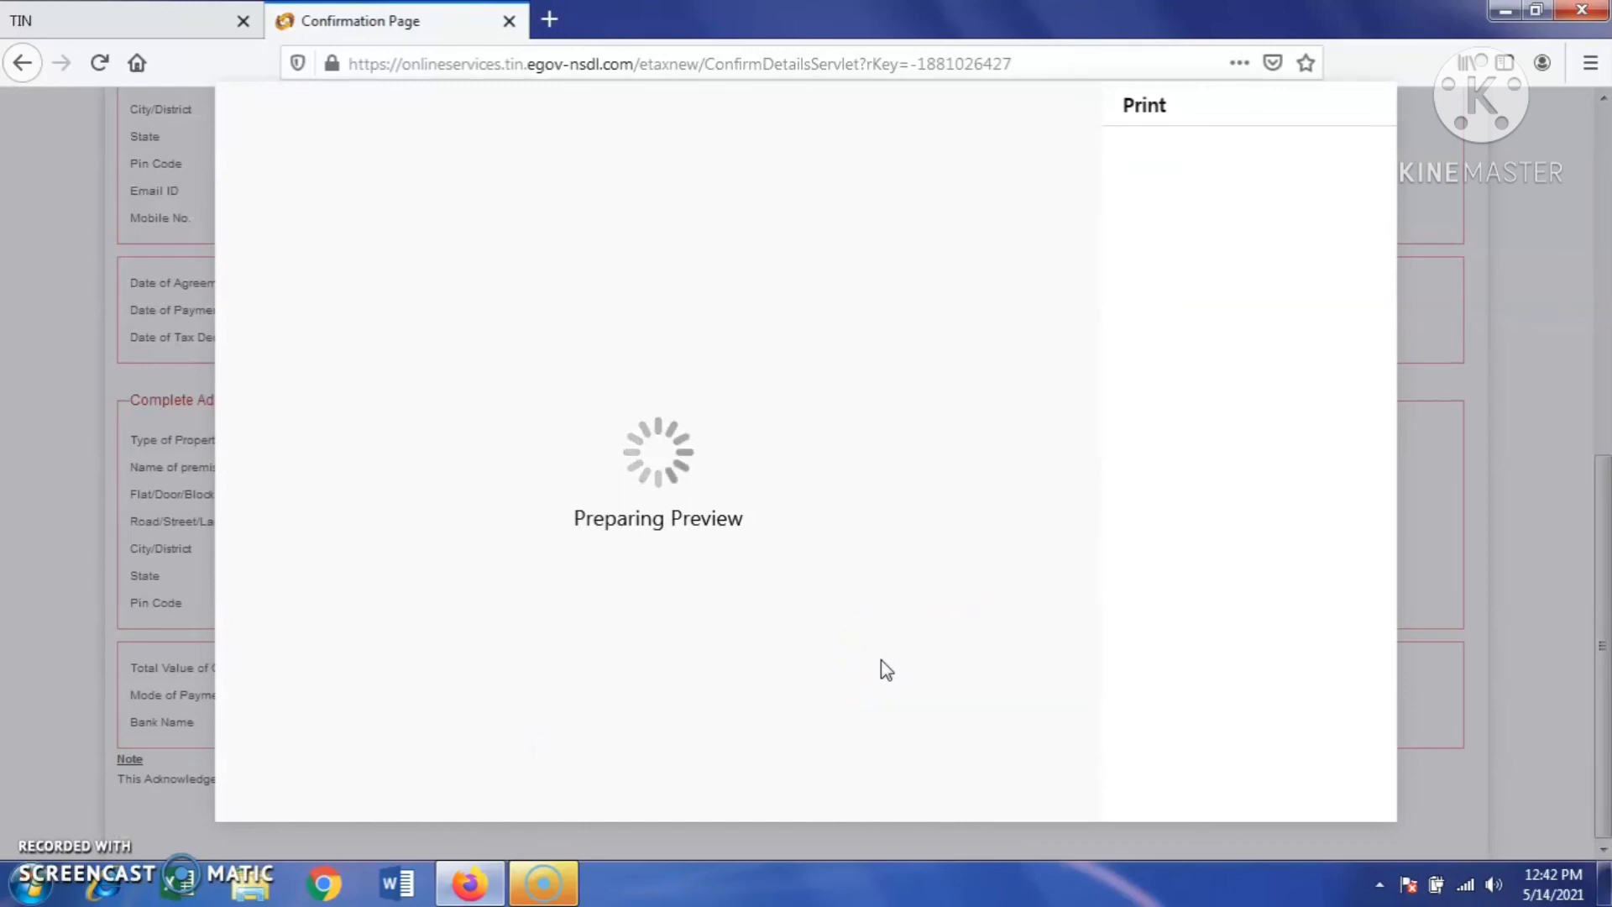
# - Print the two-page Form 26QB acknowledgement and submit the payment to Axis Bank
pyautogui.click(808, 525)
pyautogui.scroll(-4, 811, 521)
pyautogui.scroll(-5, 811, 521)
pyautogui.scroll(8, 811, 521)
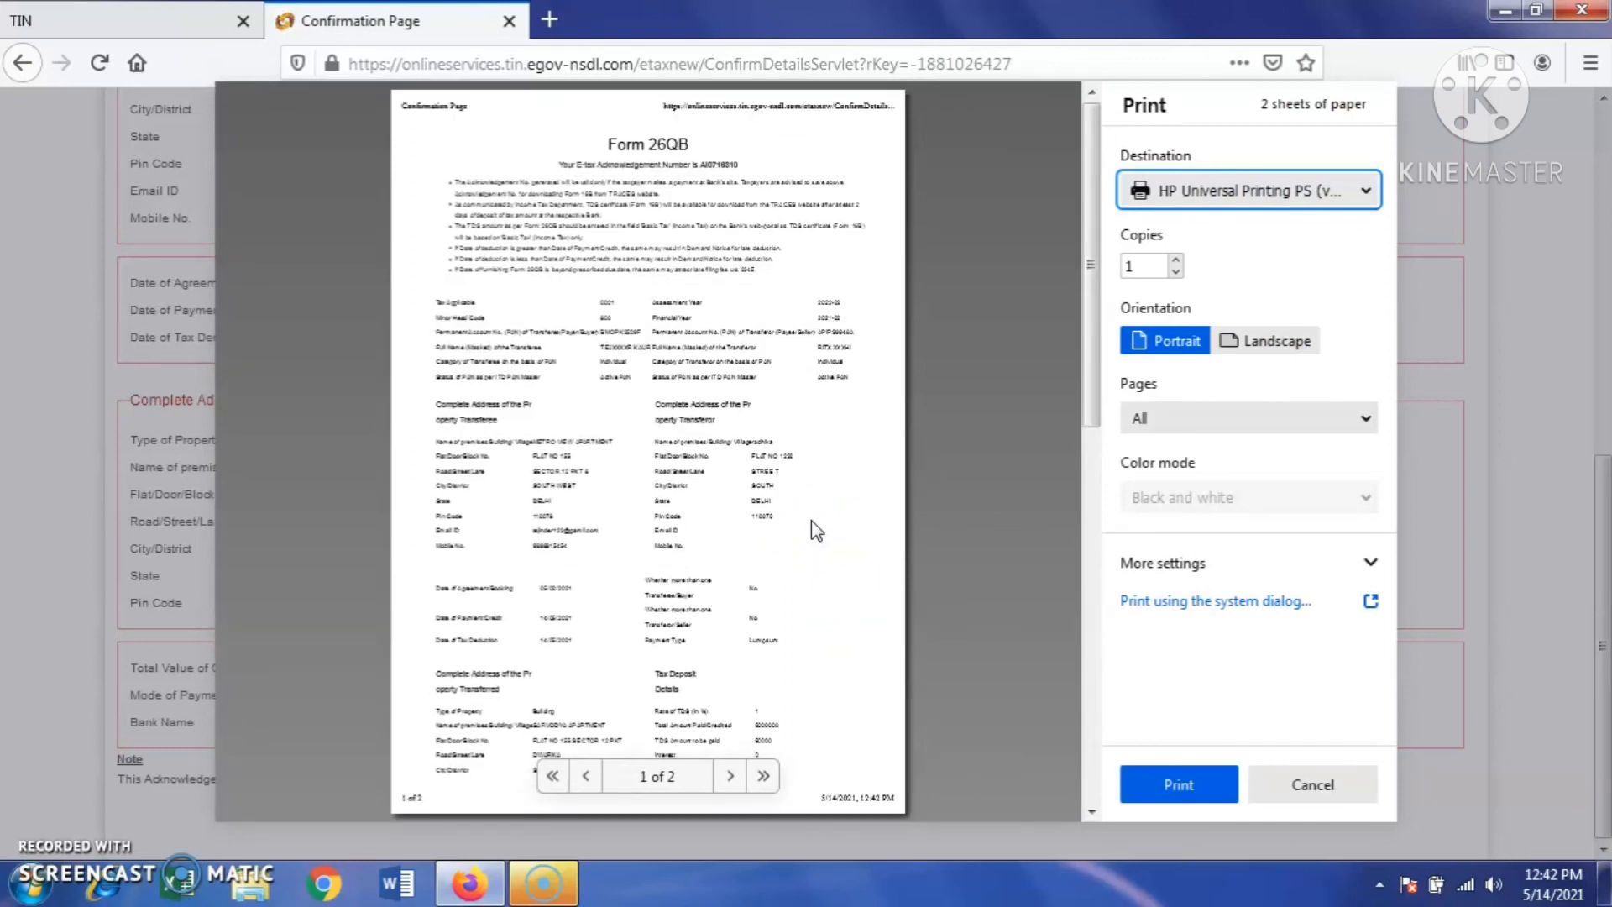
pyautogui.scroll(-5, 811, 521)
pyautogui.click(1181, 789)
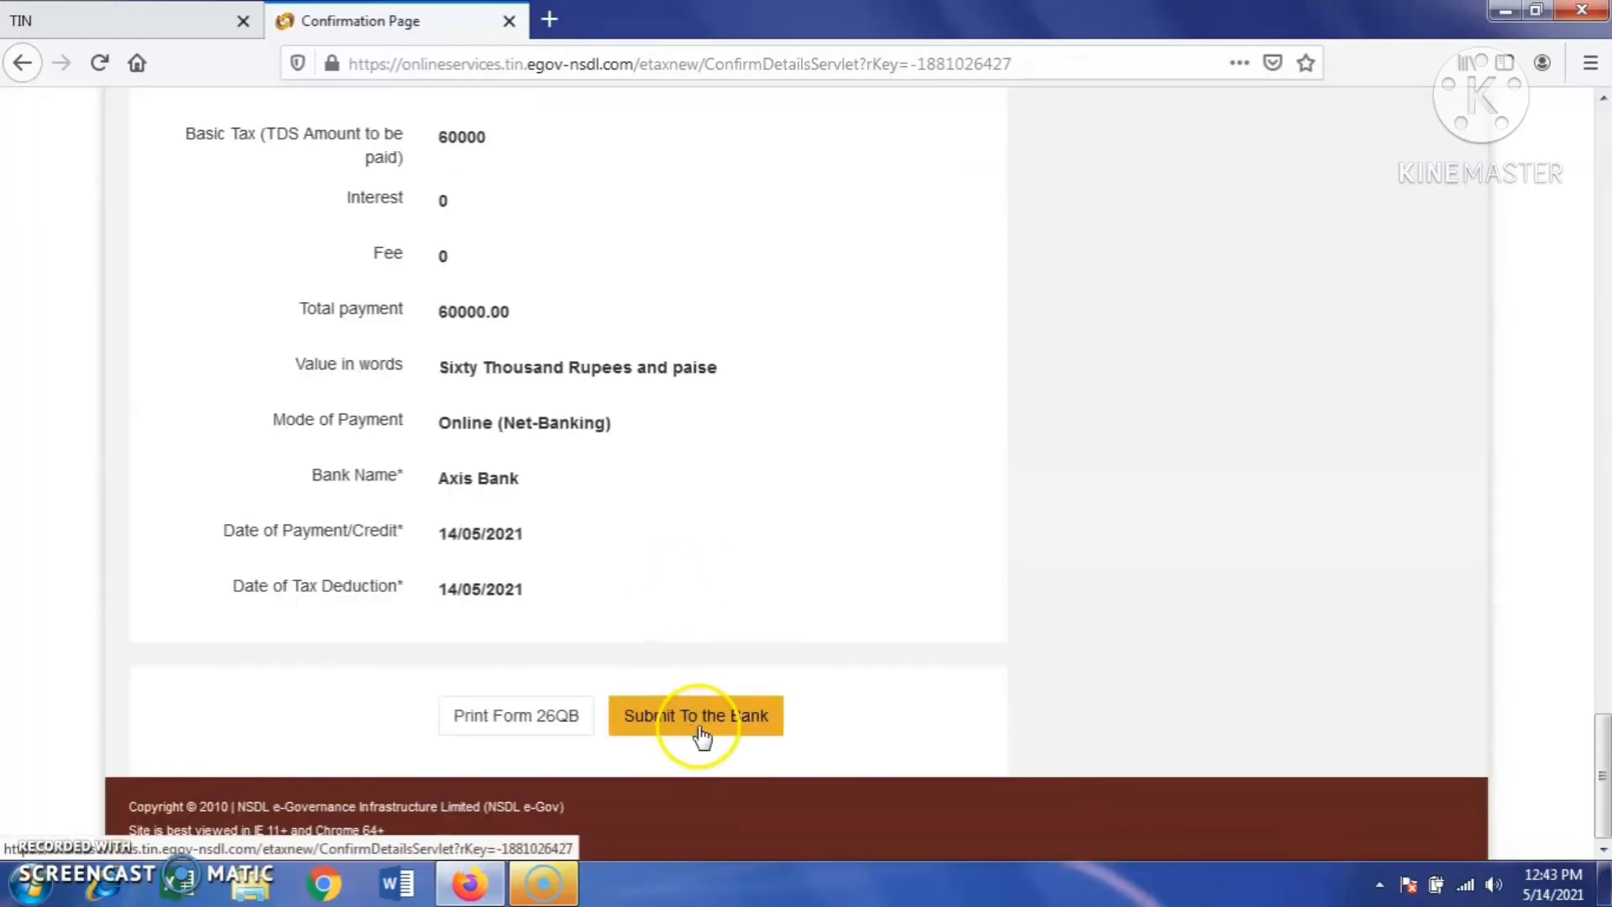
pyautogui.click(703, 724)
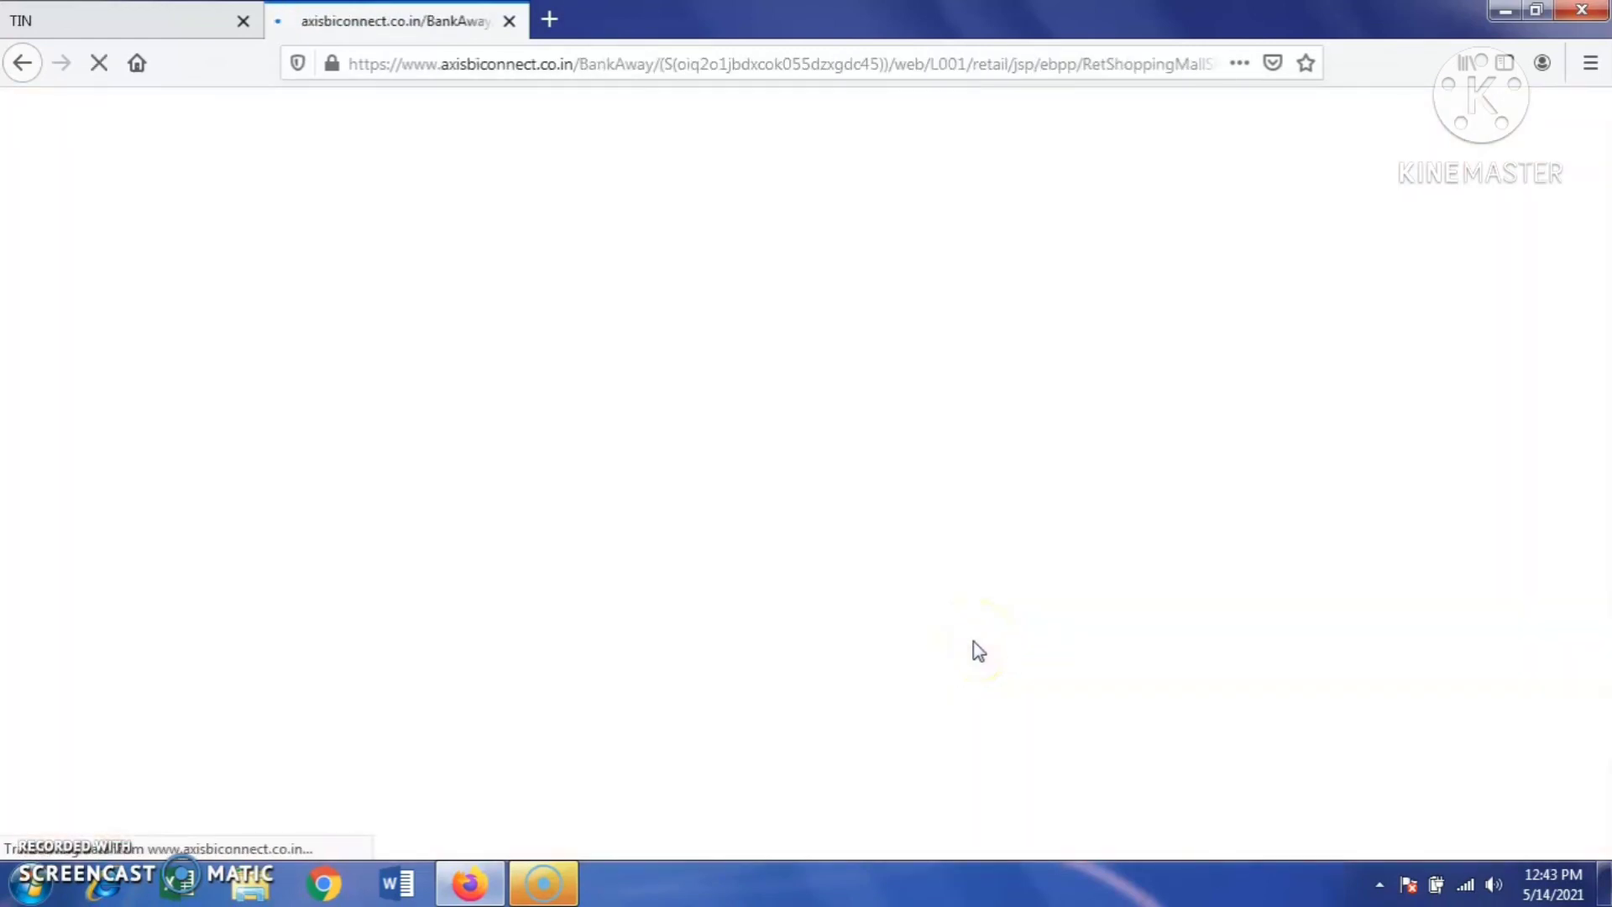
# - Verify the Tax Payer Counterfoil shows payment status Success, then close the counterfoil PDF
pyautogui.click(658, 363)
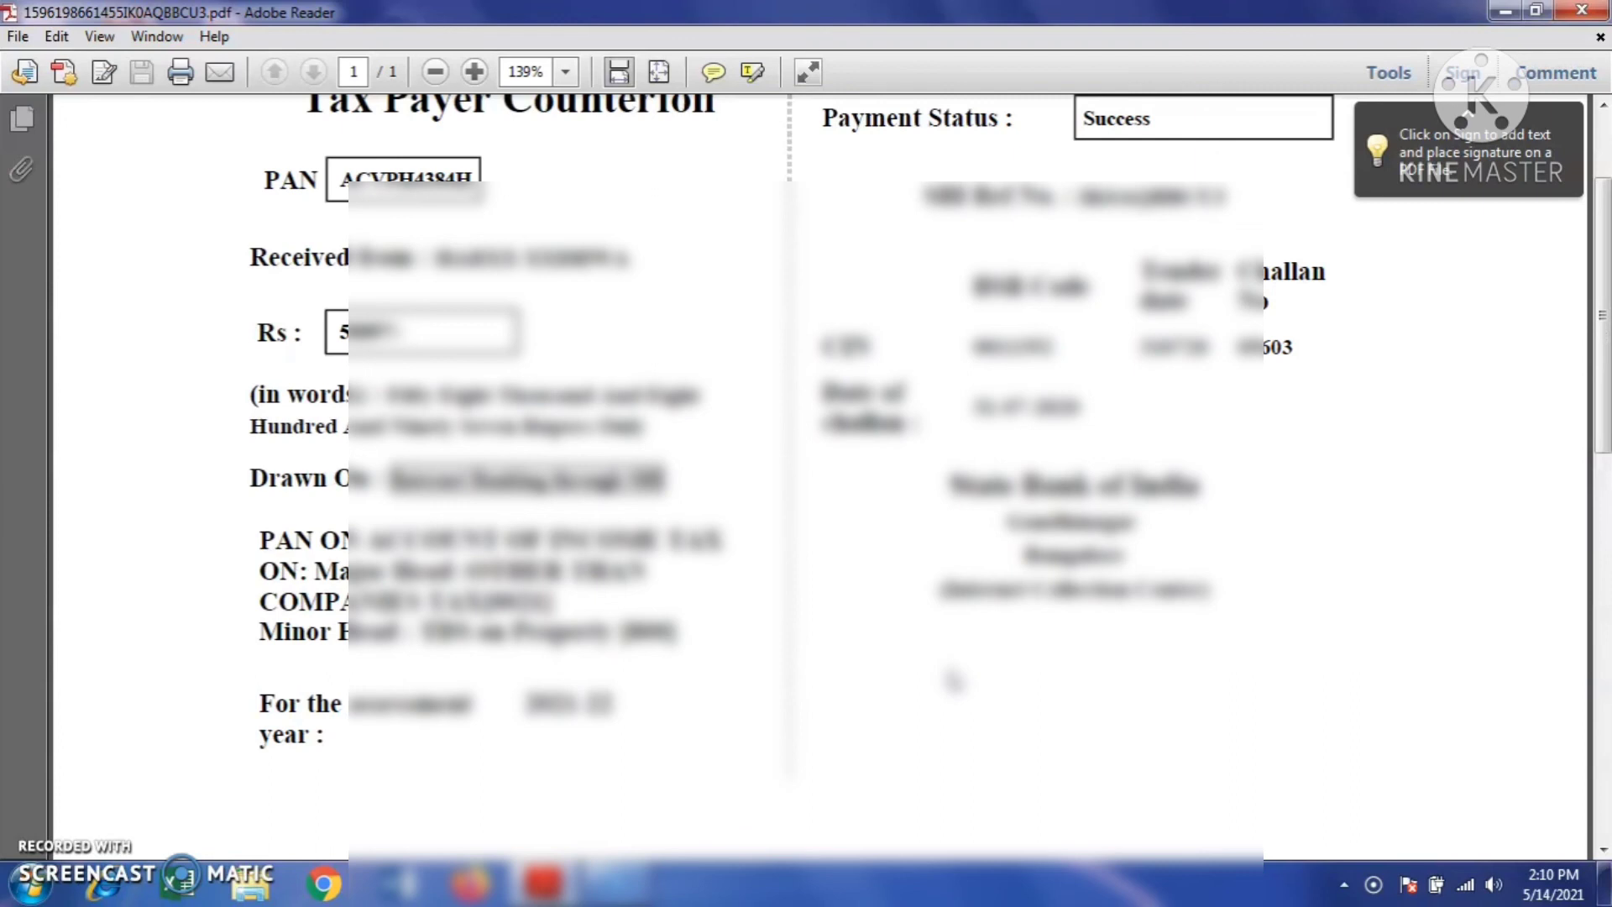
pyautogui.scroll(1, 955, 682)
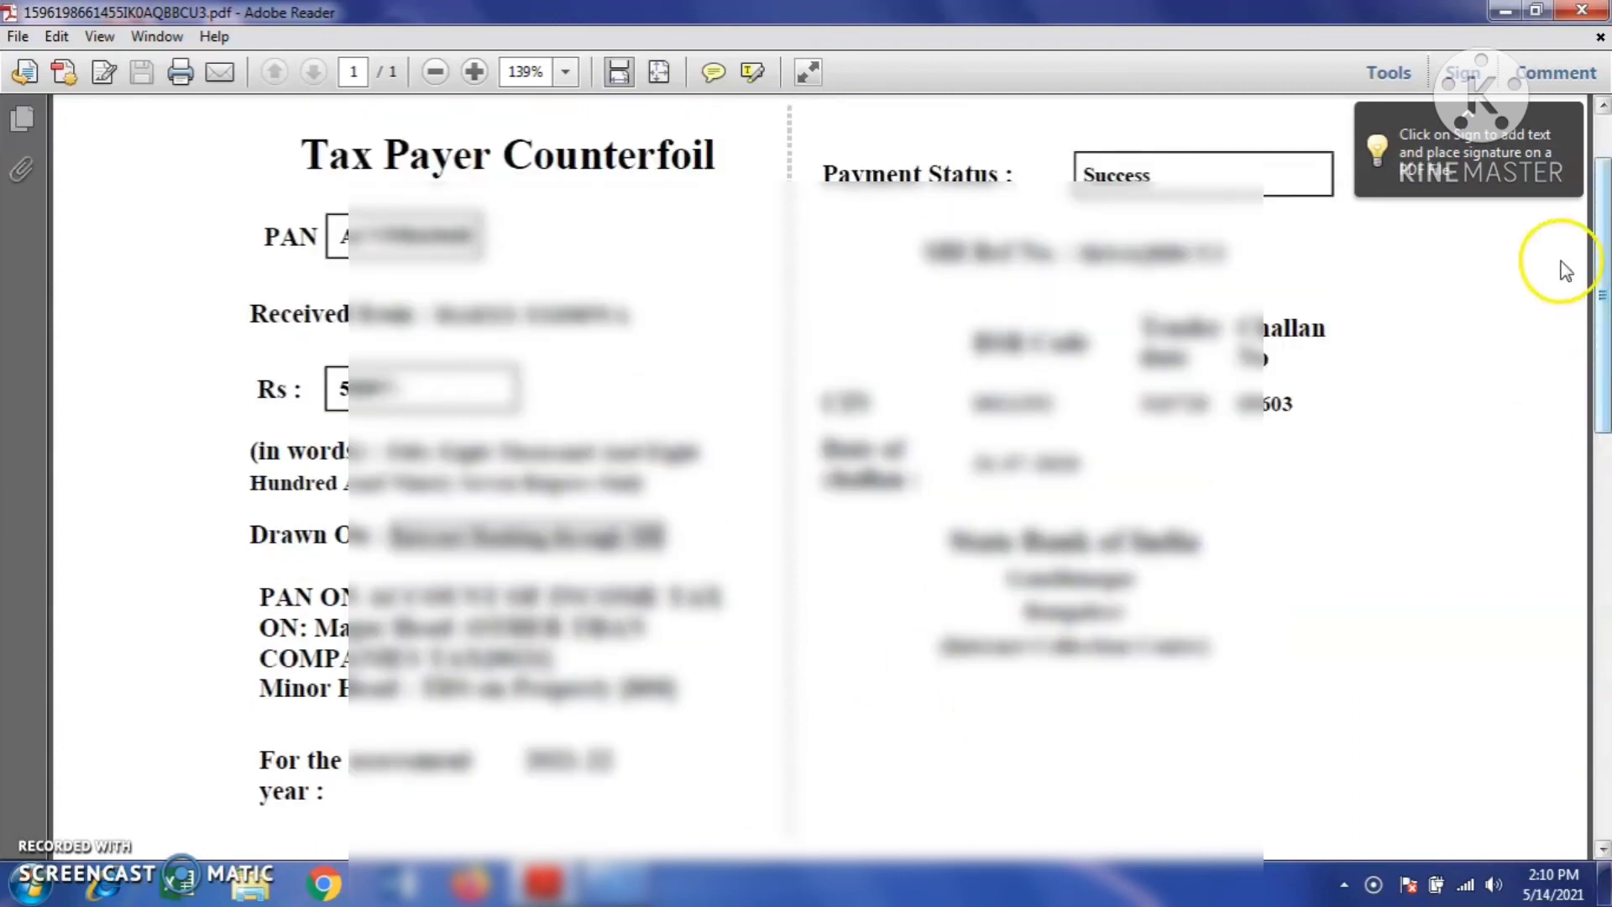
pyautogui.click(1559, 112)
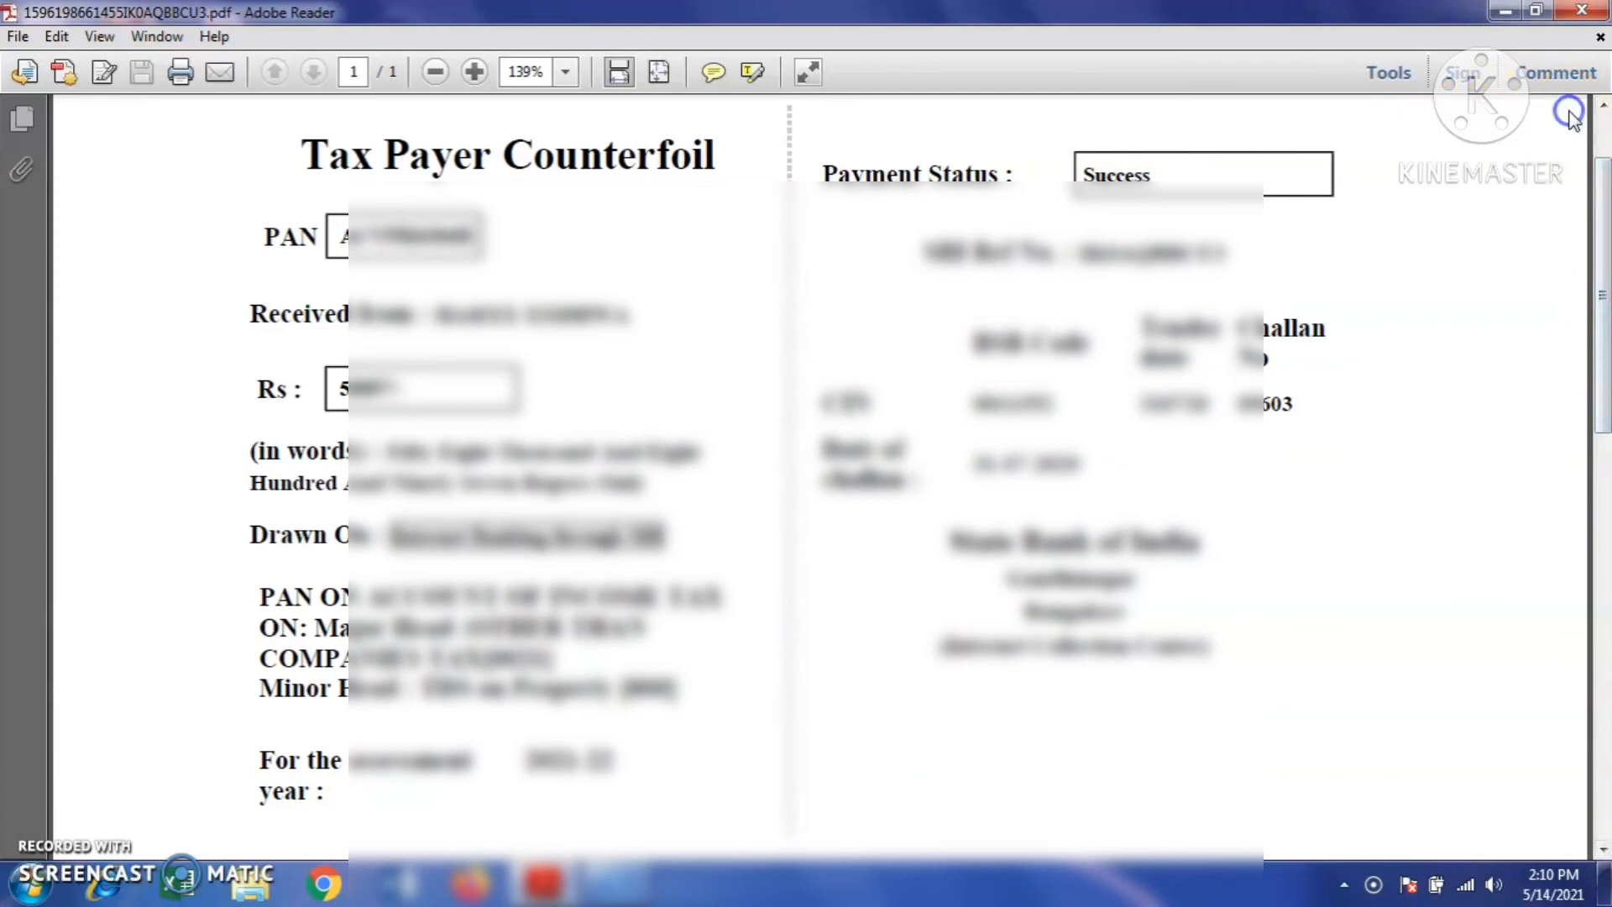
pyautogui.click(1596, 11)
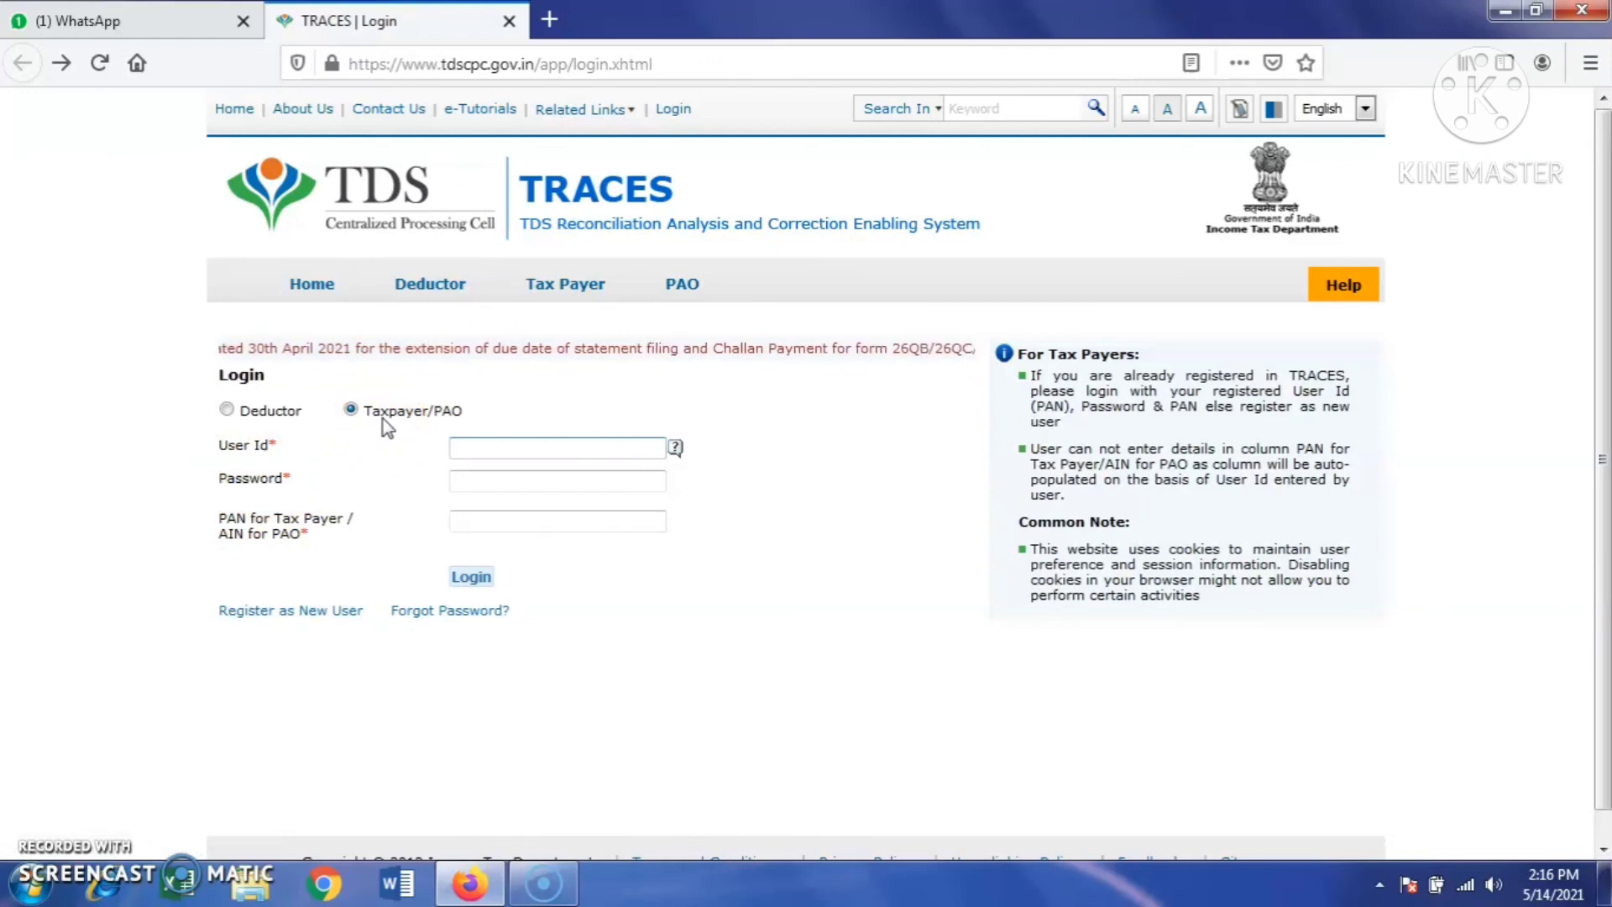
# - Register as a new TRACES user of type Tax Payer and reach the Validation Details step
pyautogui.click(299, 617)
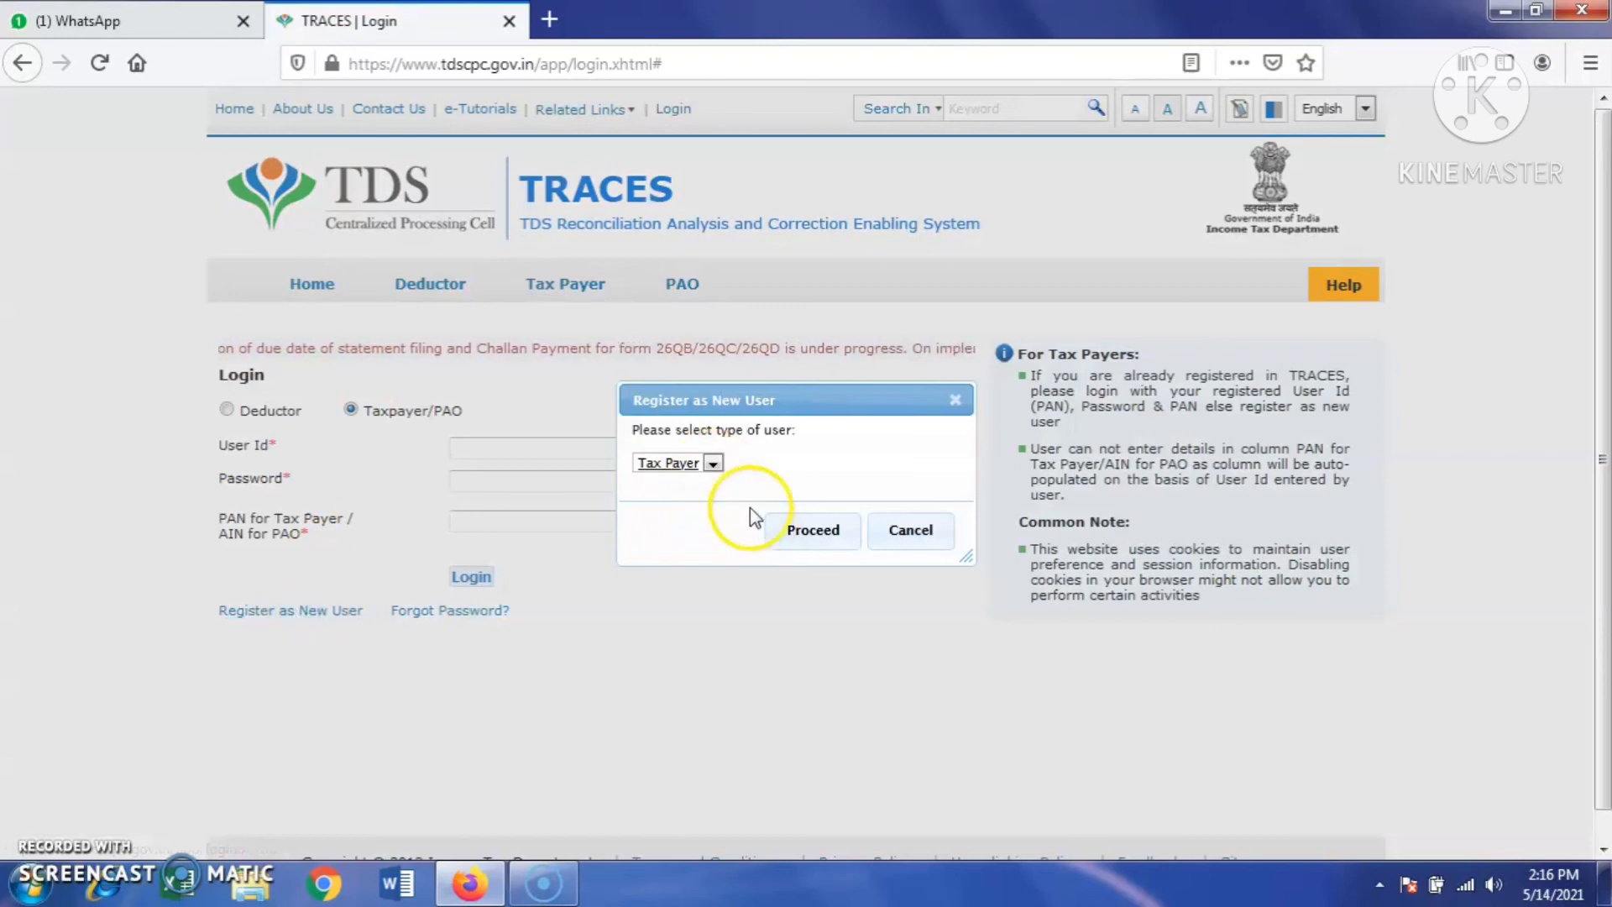
pyautogui.click(713, 463)
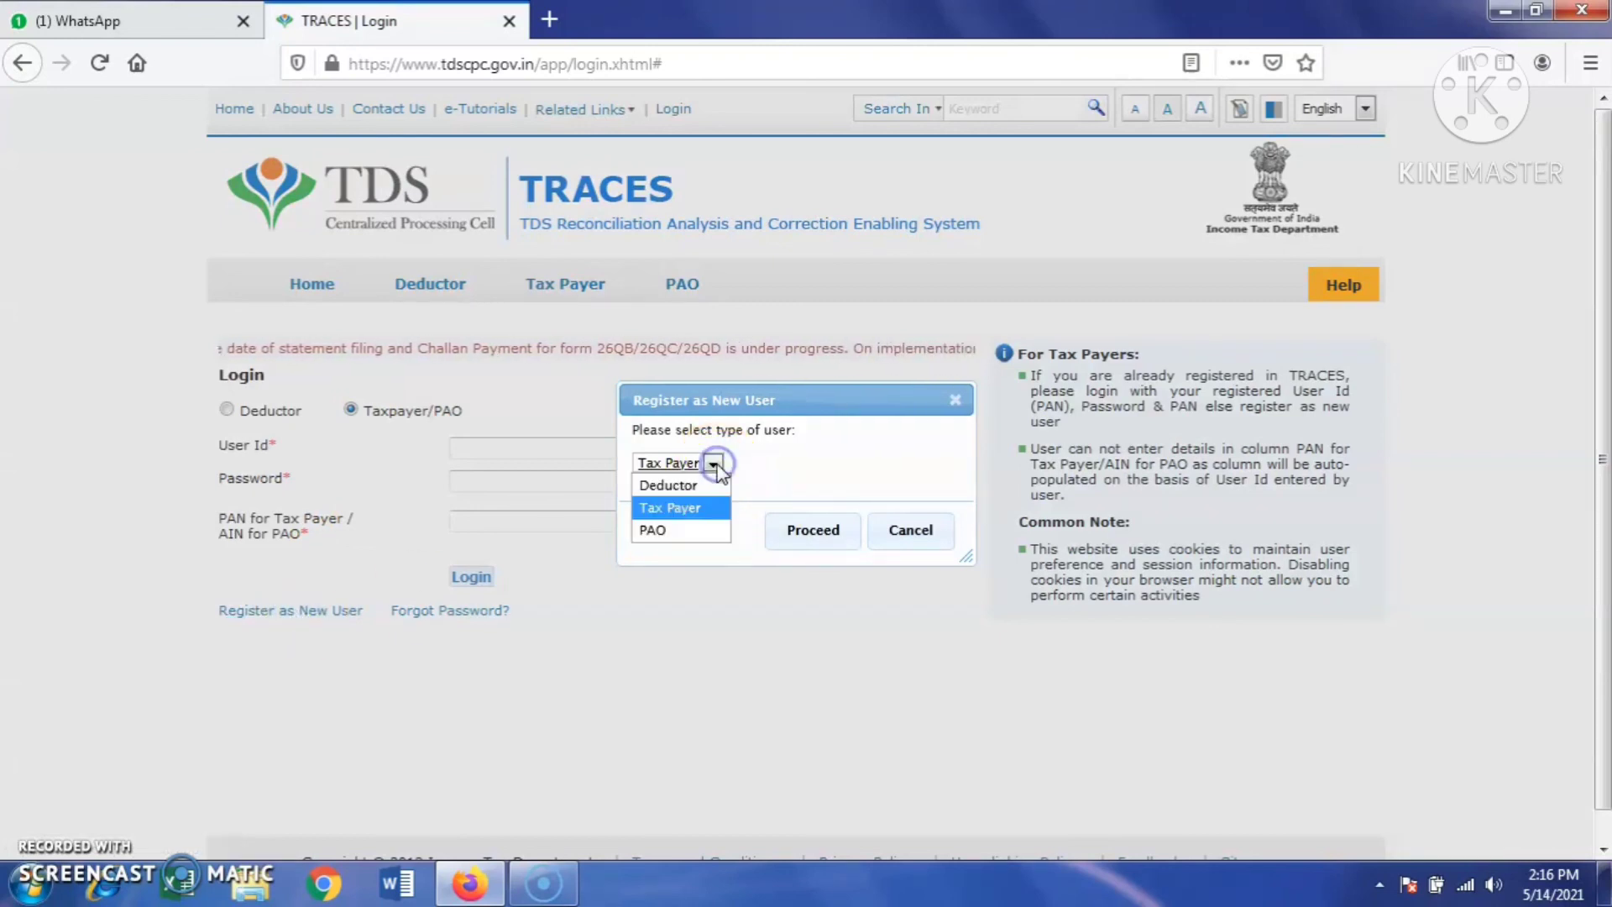
pyautogui.click(715, 465)
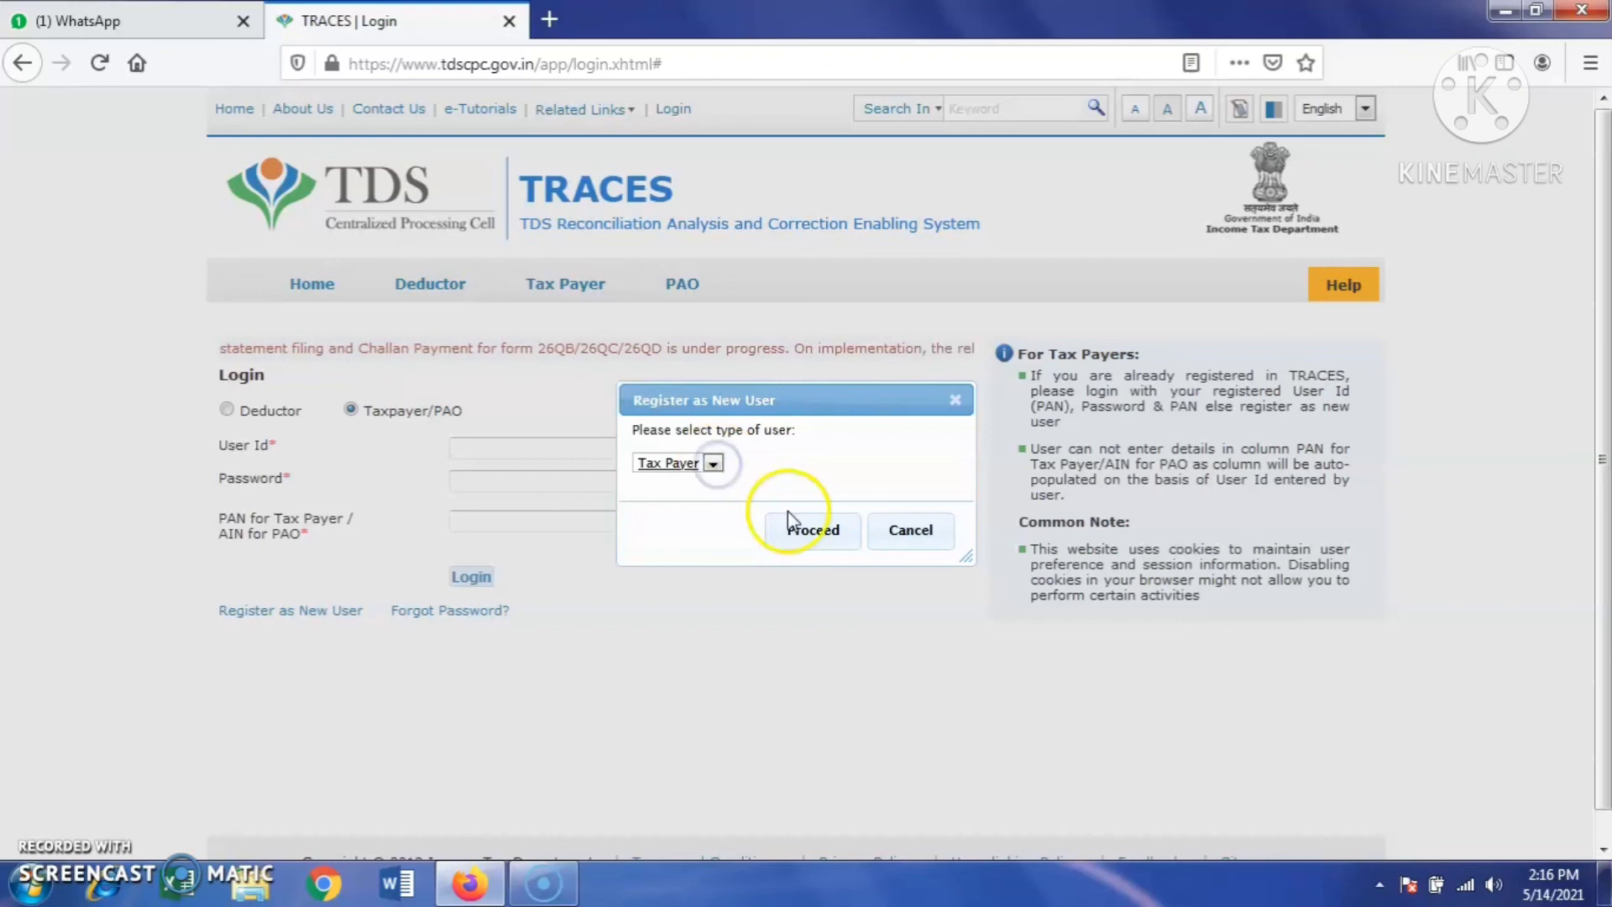
pyautogui.click(810, 532)
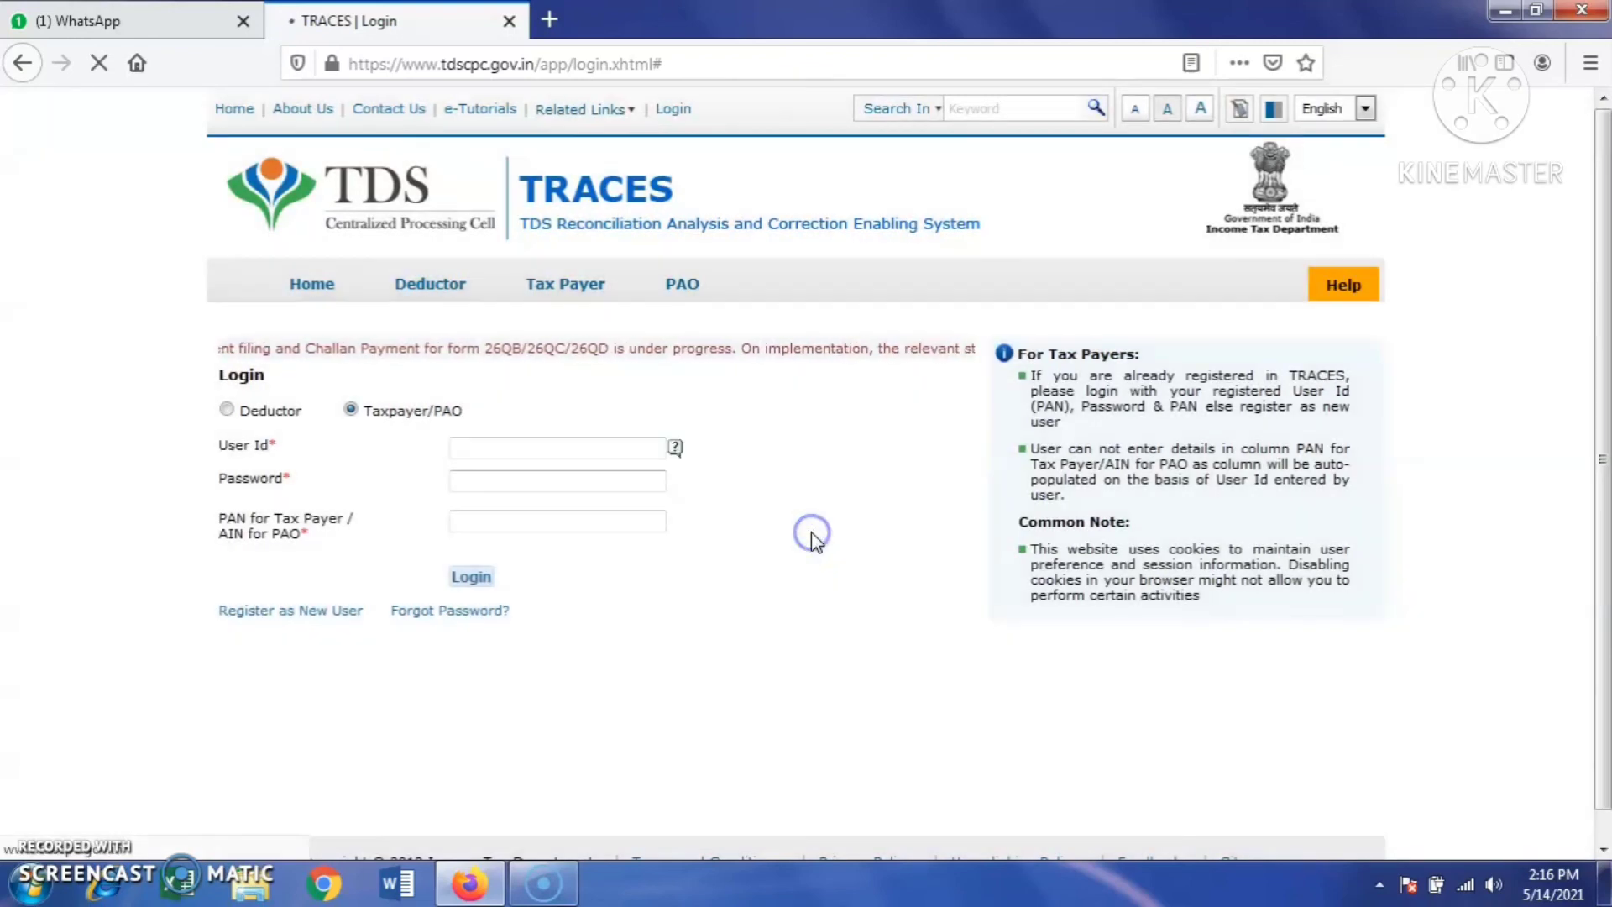
pyautogui.click(707, 633)
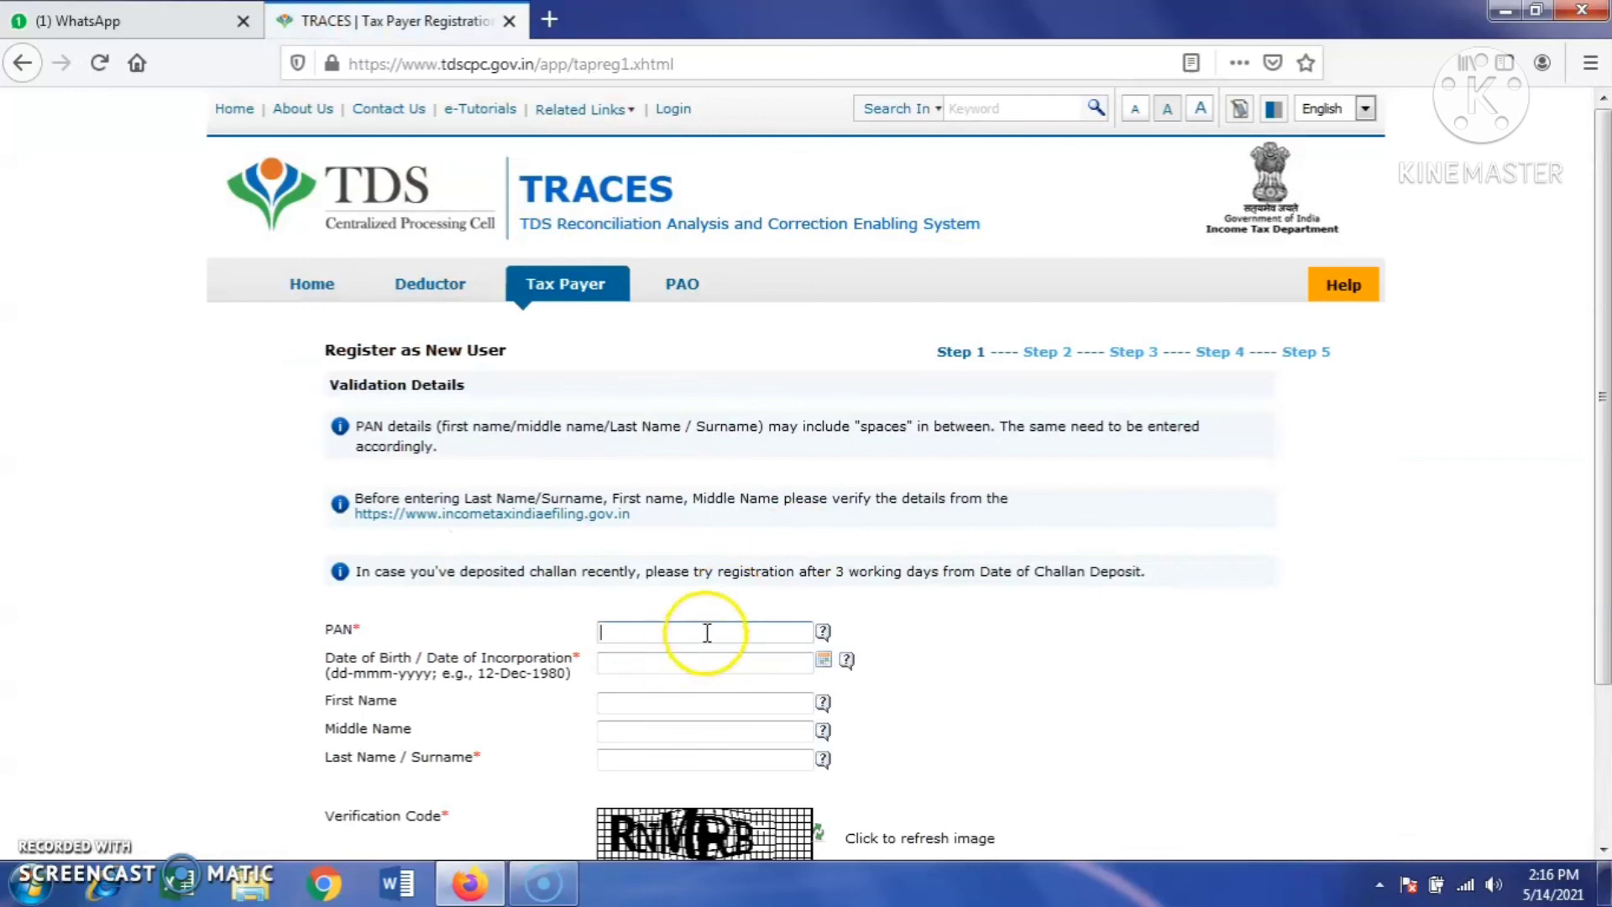
pyautogui.scroll(-4, 708, 632)
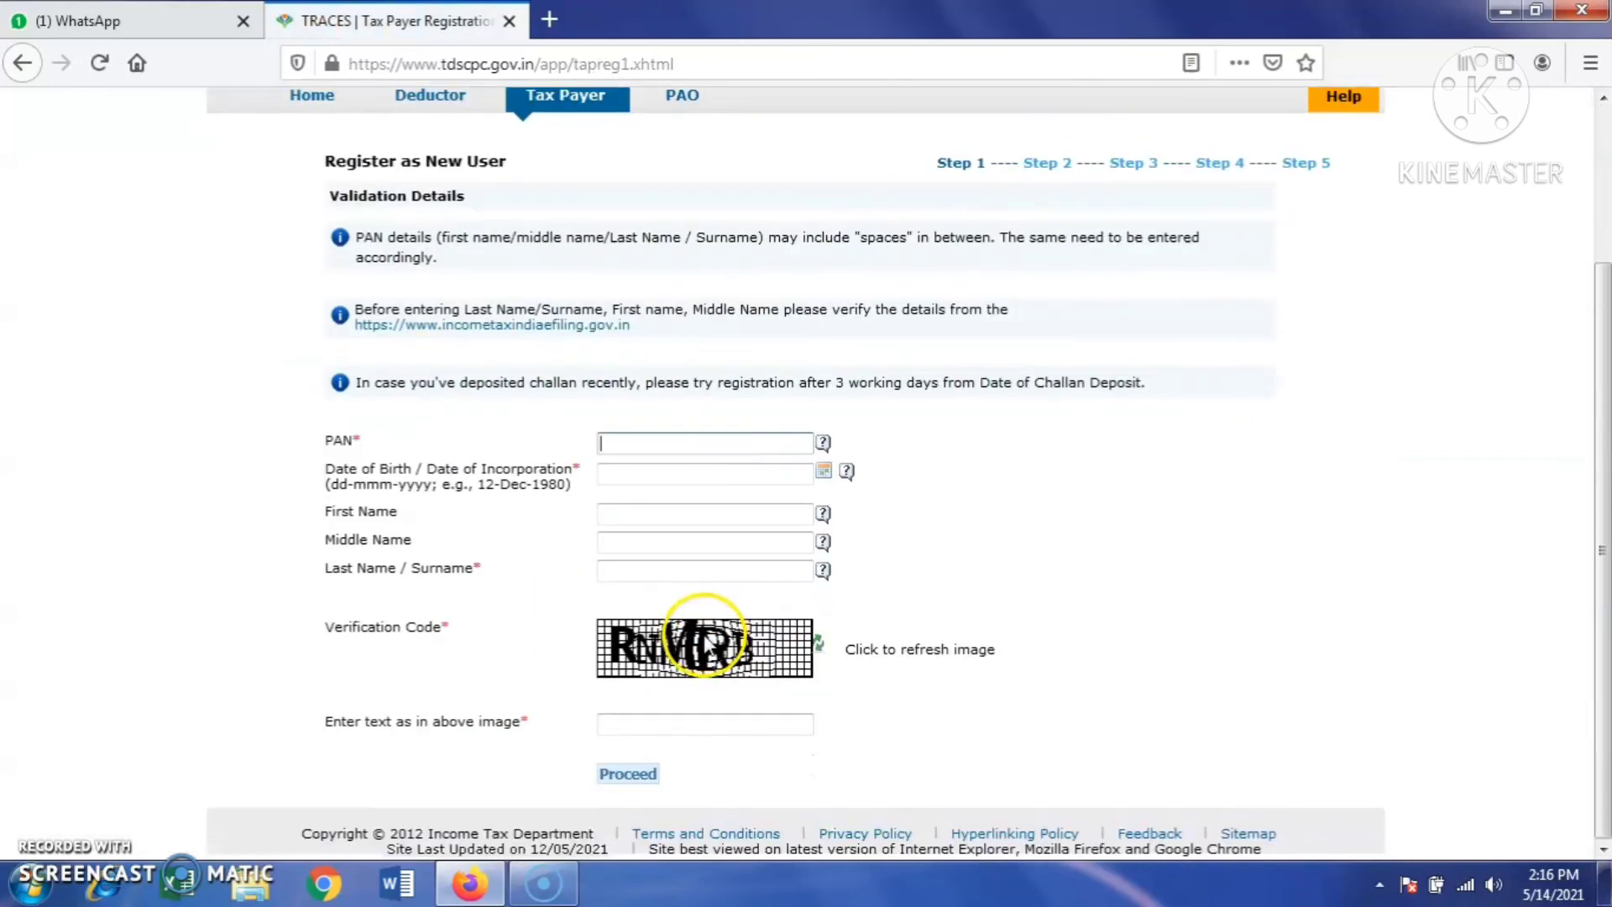